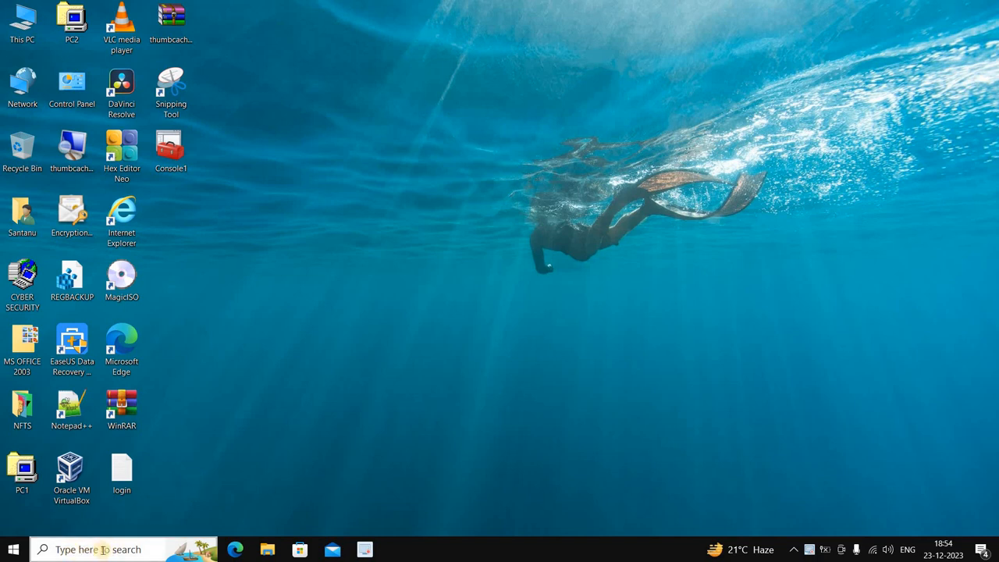
- Search Windows for "control" and open Control Panel
click(118, 550)
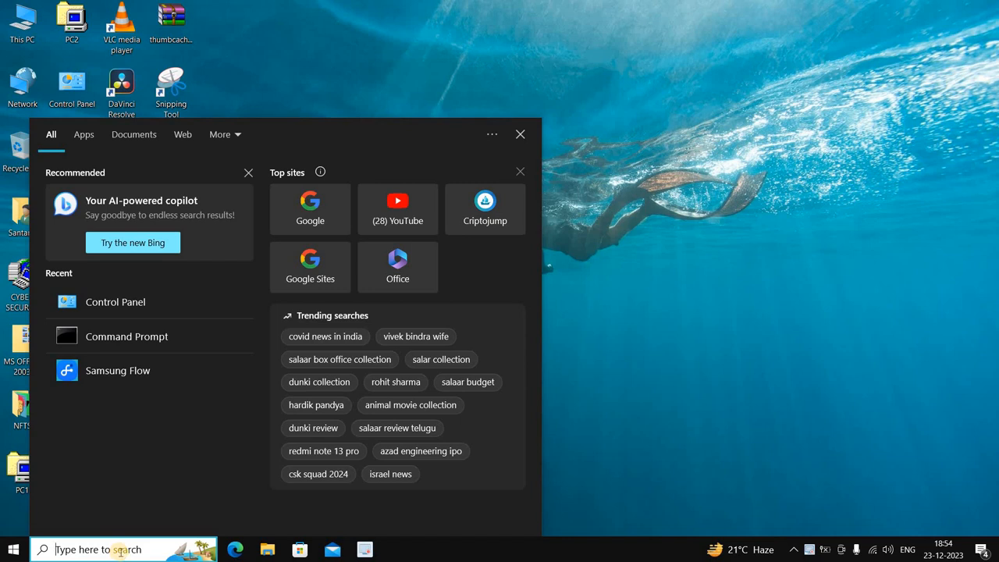
text(cont)
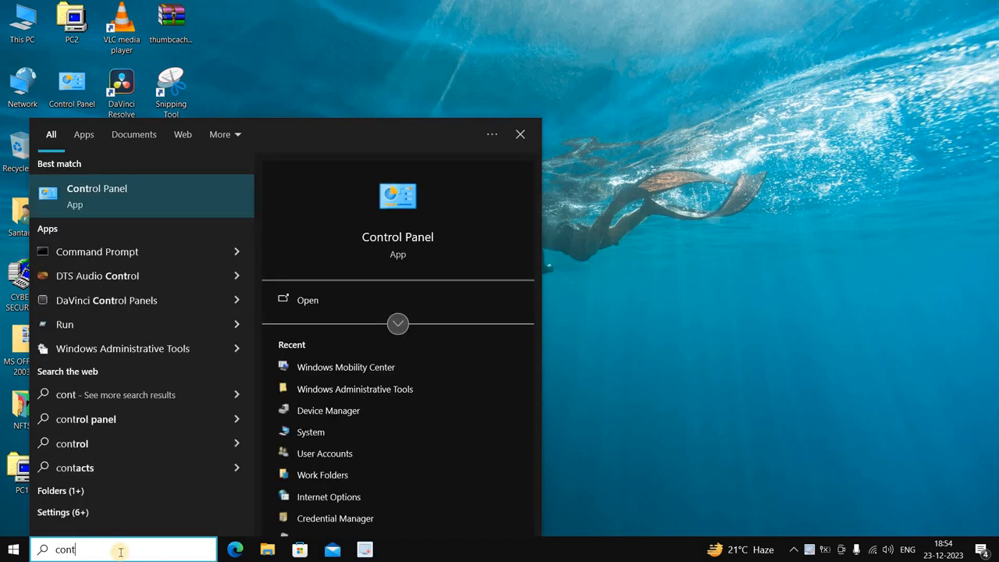
text(rol)
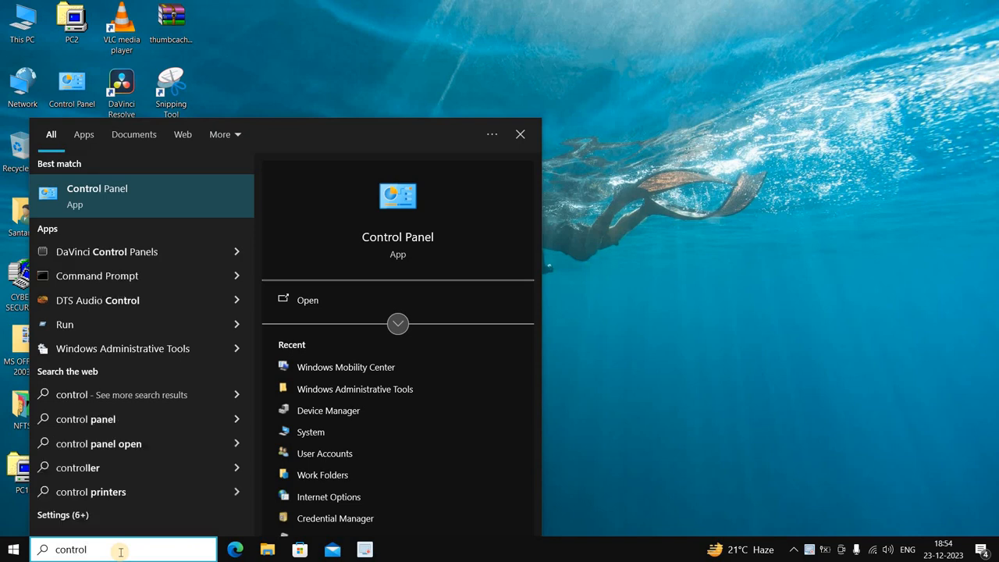
key(Return)
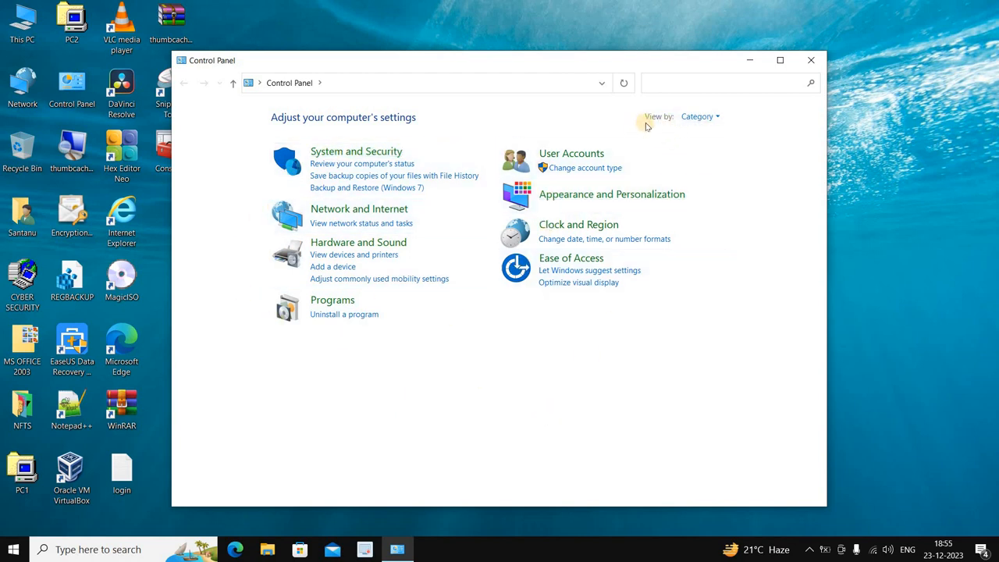
- Show all Control Panel items as large icons in a maximized window and open Administrative Tools
click(715, 120)
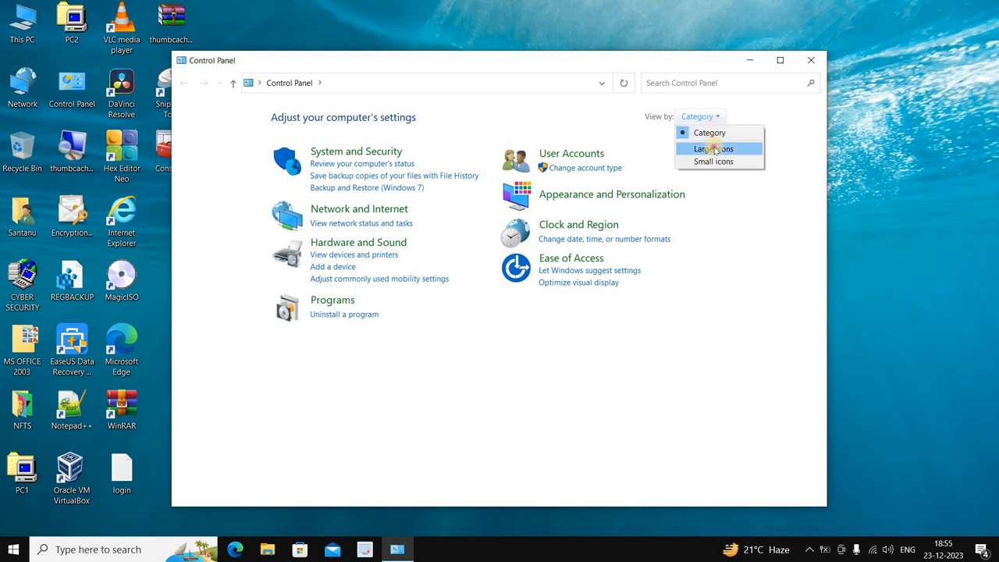
click(714, 149)
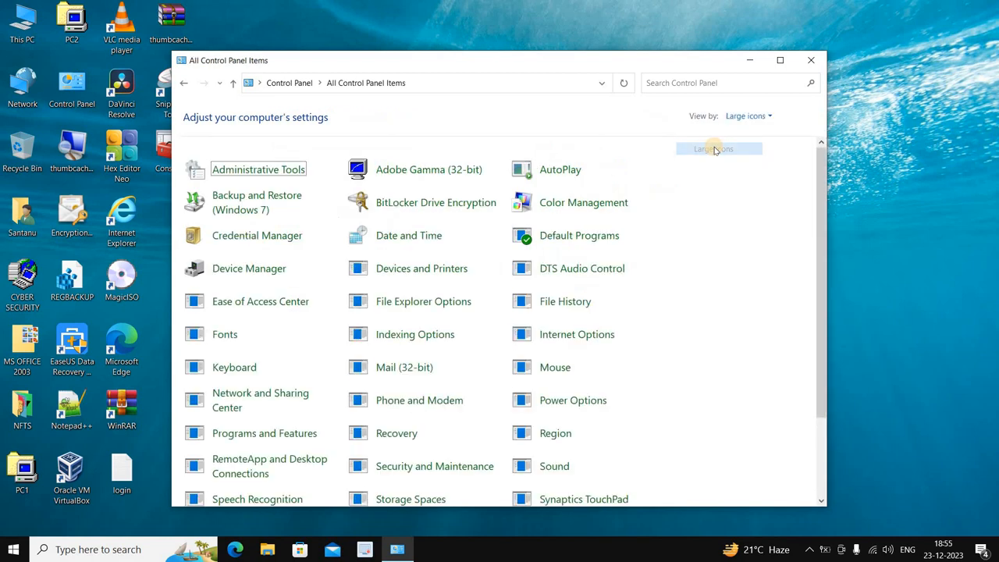
click(779, 60)
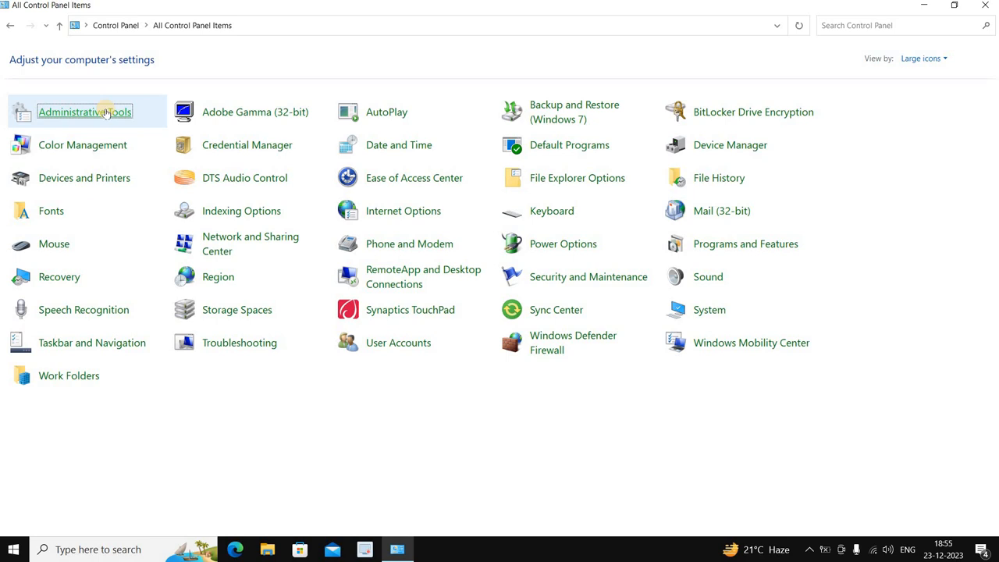
click(107, 113)
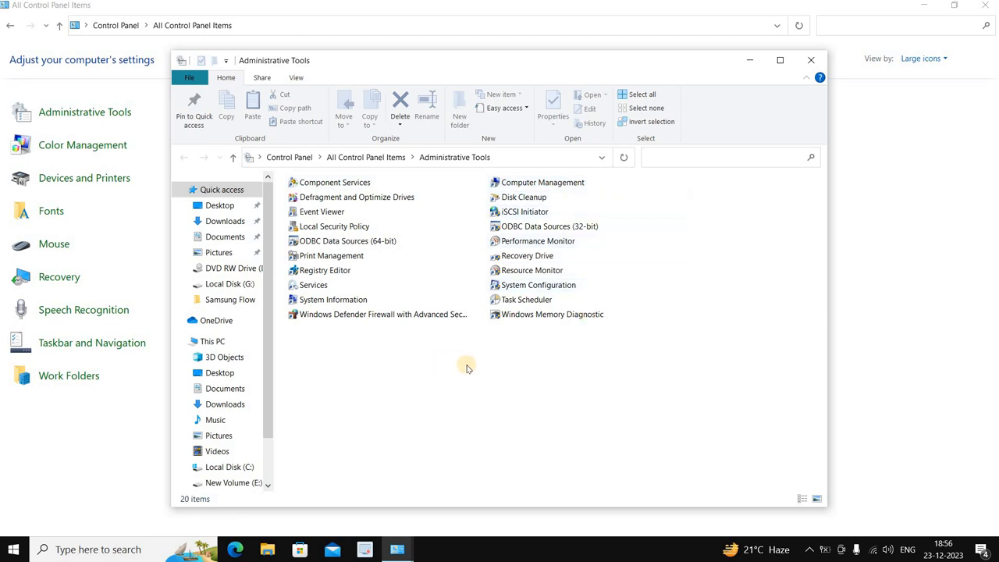
key(super+plus)
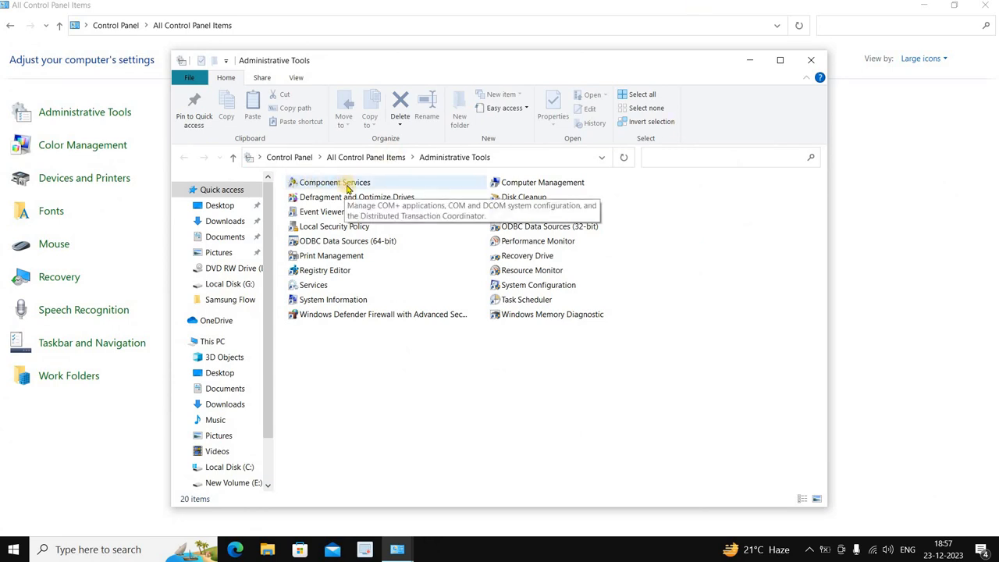
- Open Component Services, examine the contents of My Computer inside the Computers folder, and close the console
click(348, 186)
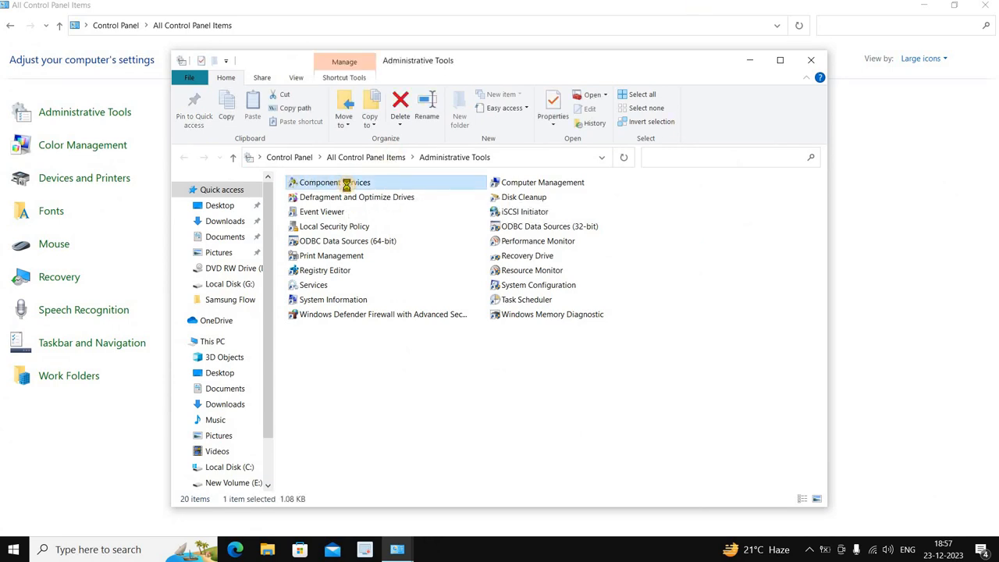
double_click(348, 186)
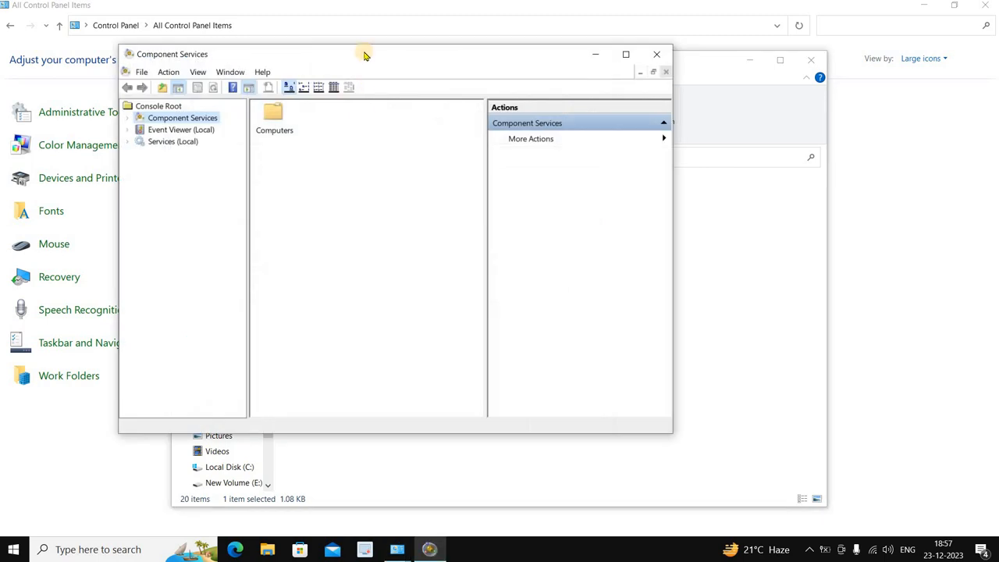
drag(363, 54, 398, 124)
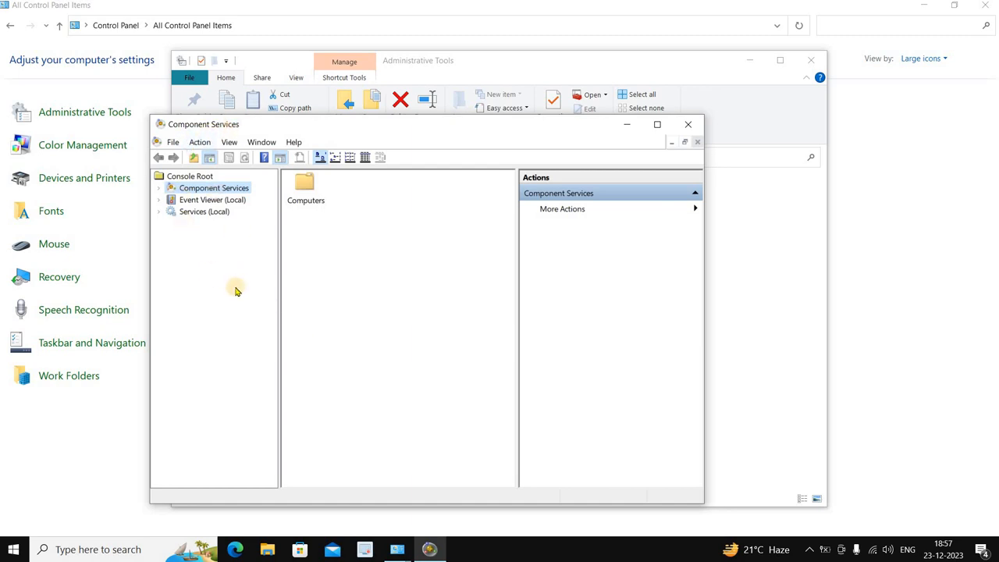
double_click(314, 198)
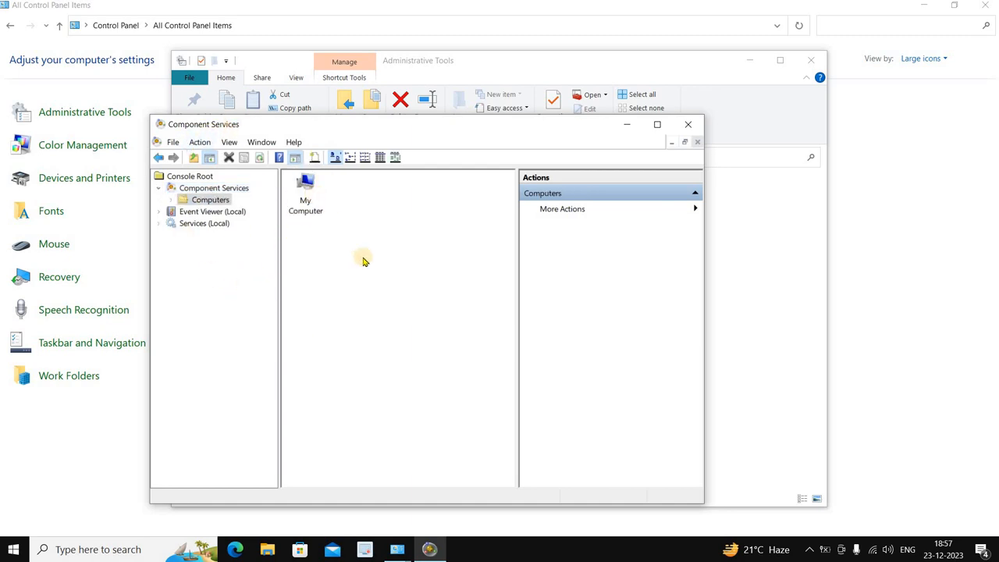
double_click(316, 204)
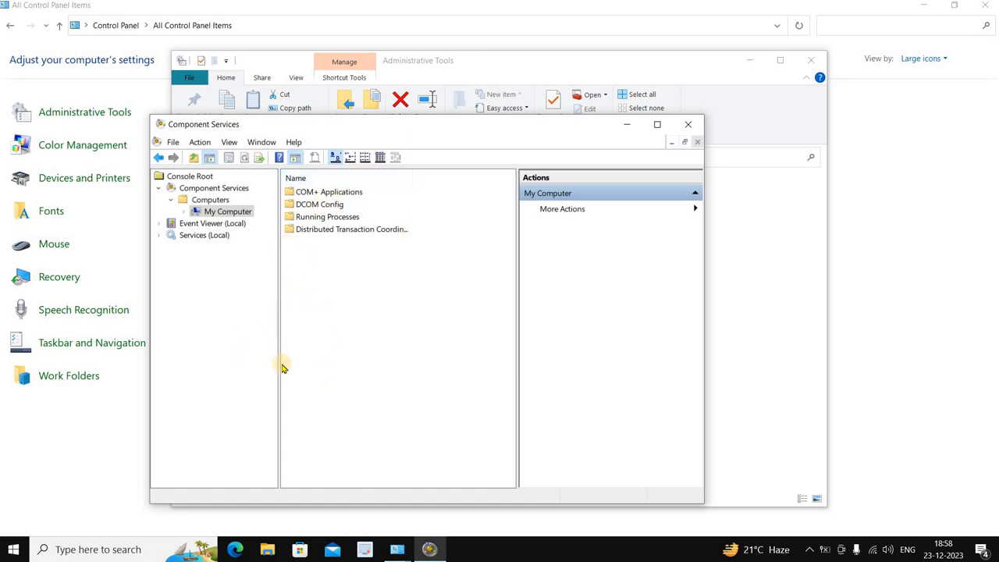
drag(390, 134, 402, 135)
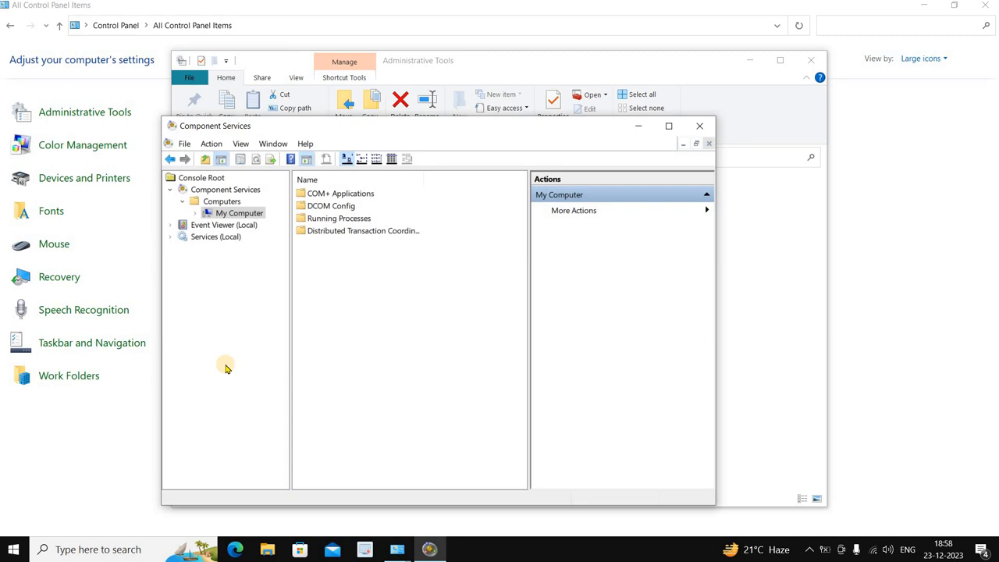
click(705, 127)
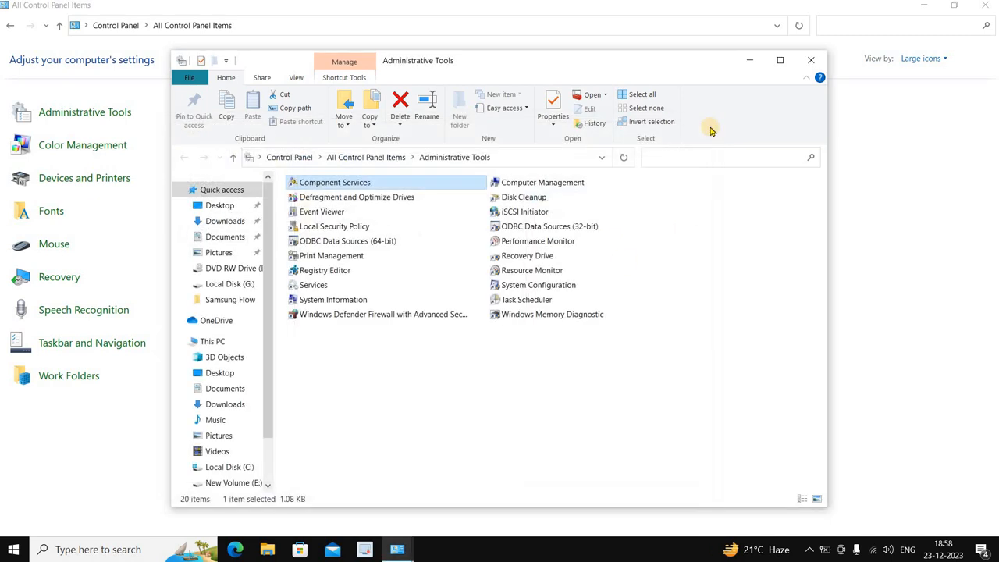
- Open Defragment and Optimize Drives to examine the drives' optimization status, and close it
double_click(333, 201)
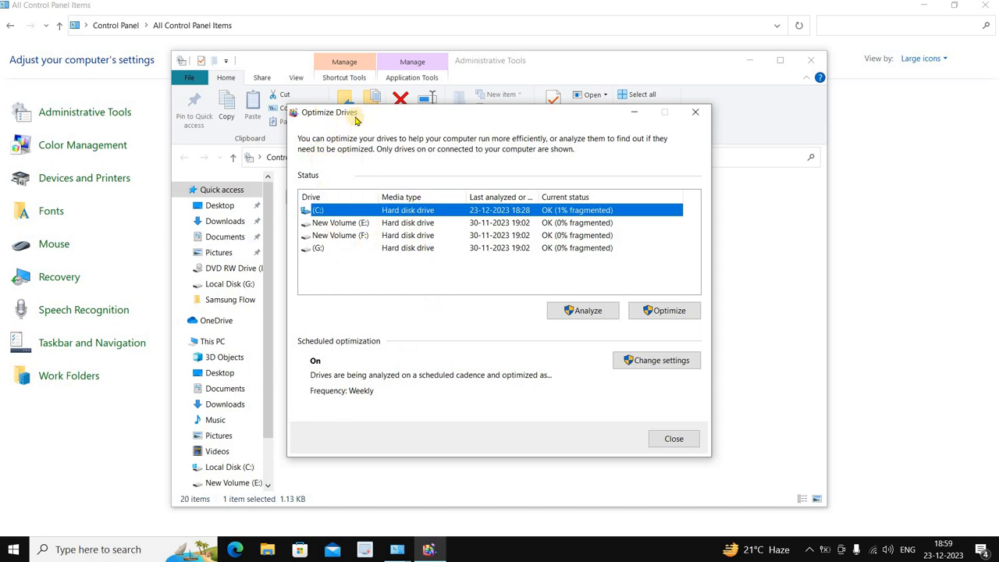
click(697, 111)
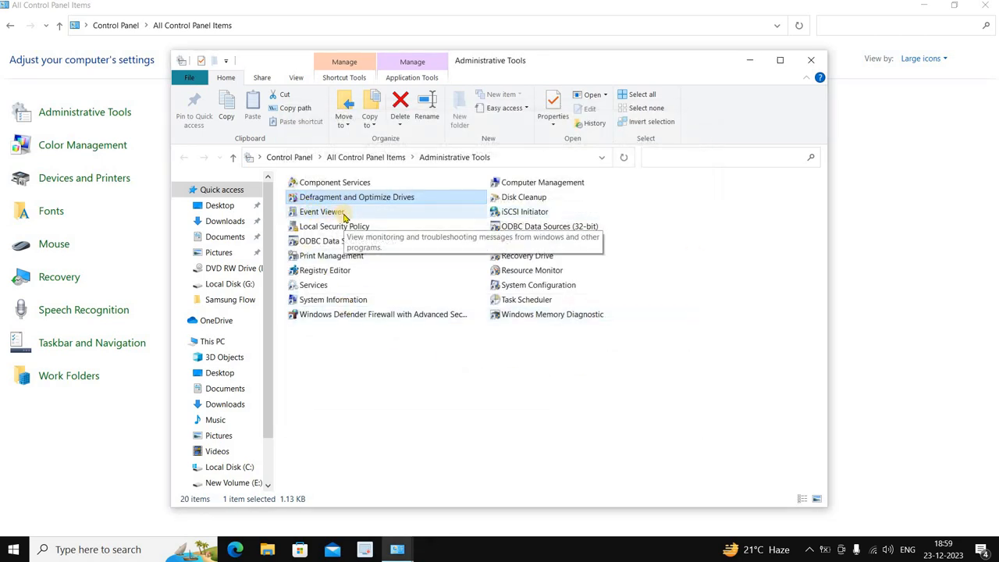
- Open Event Viewer, expand Windows Logs, and go through the Application, Security, Setup, System and Forwarded Events logs
double_click(343, 214)
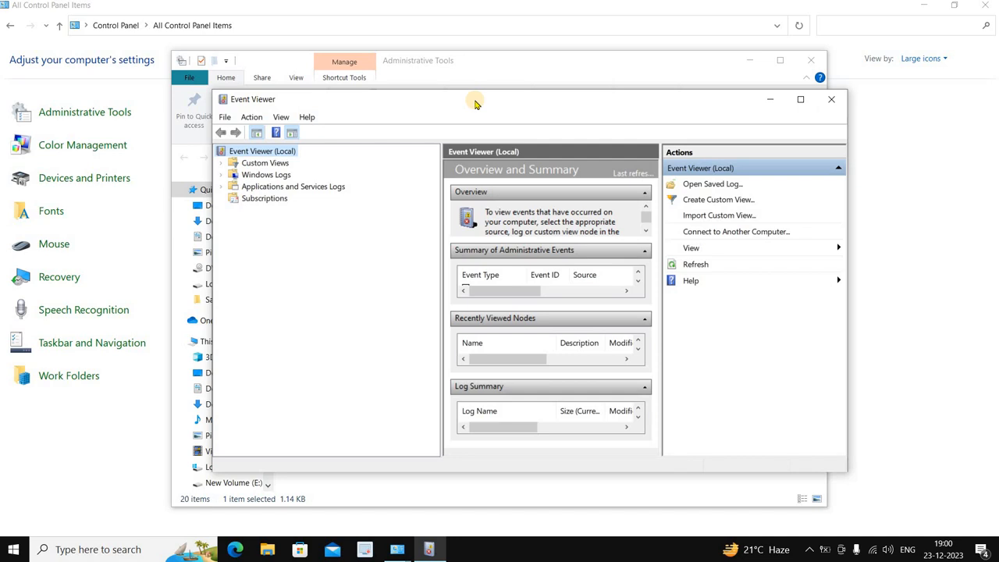
click(222, 175)
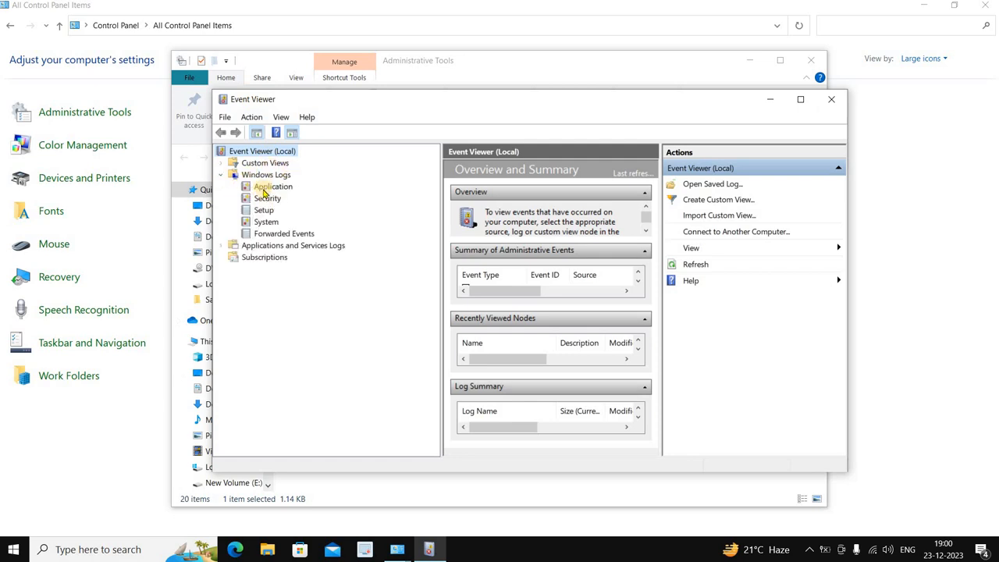
click(265, 189)
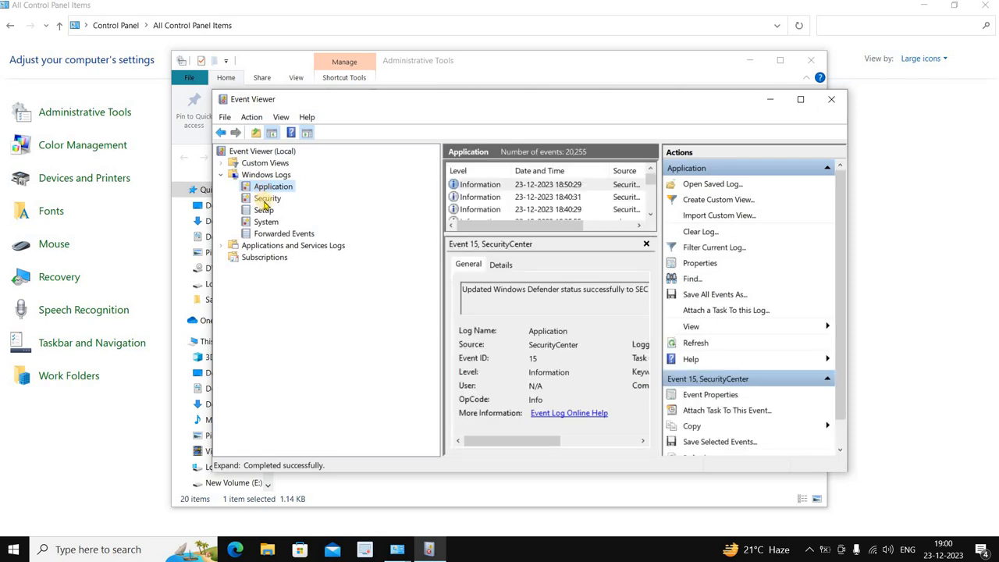
click(265, 200)
click(264, 211)
click(266, 223)
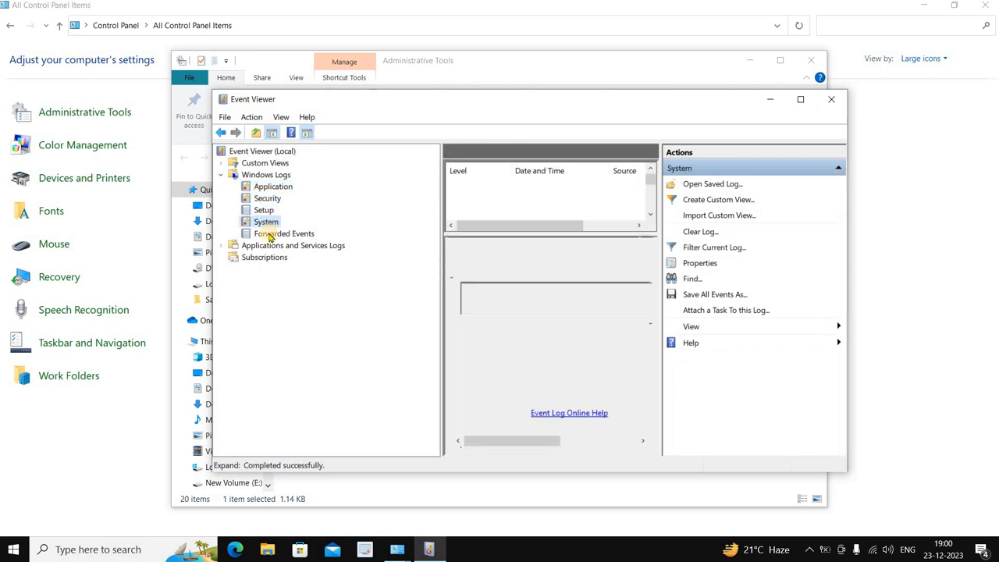
click(269, 234)
- Maximize Event Viewer, enlarge the Application log's event list, and examine the details of an Error event and a Warning event
click(273, 187)
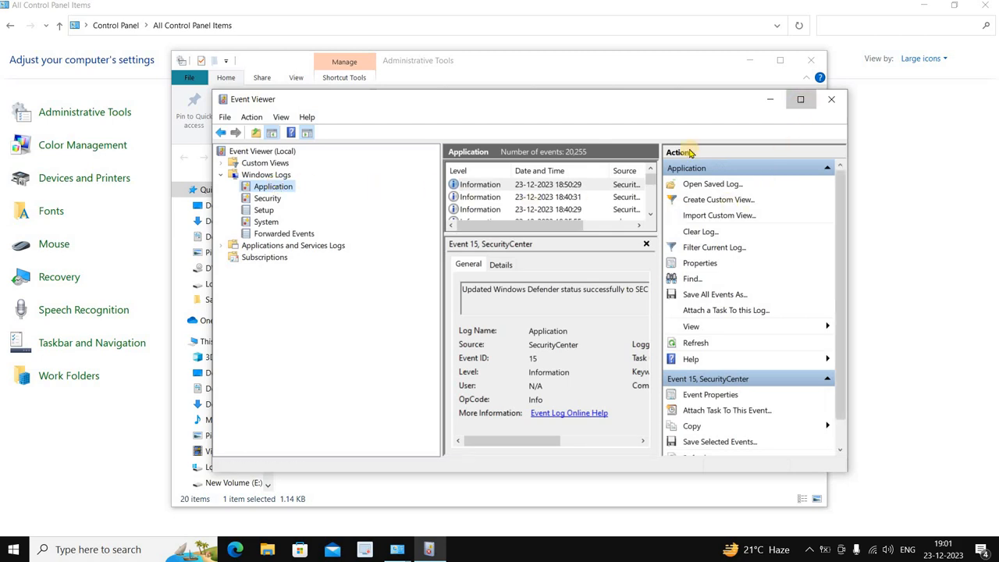
click(801, 99)
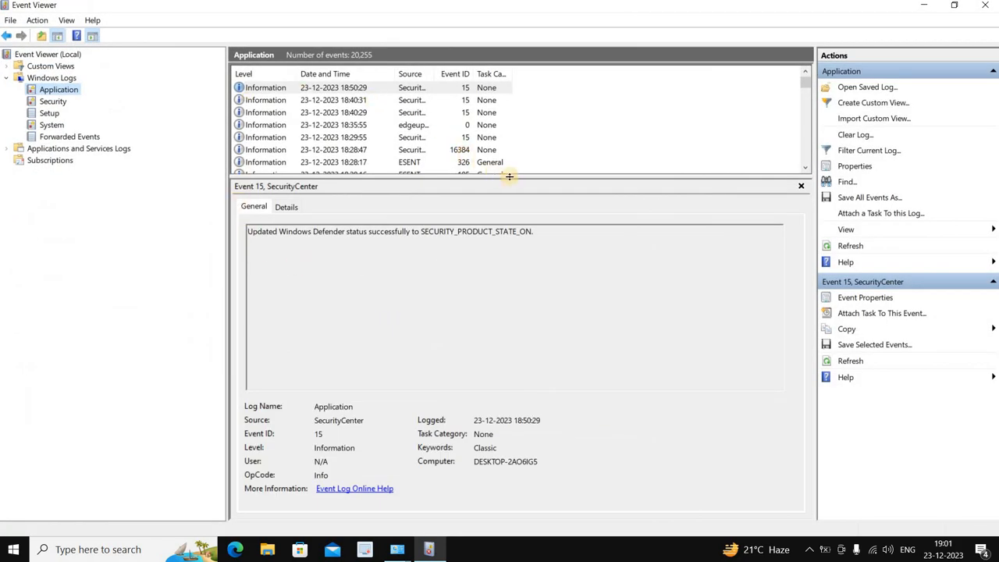
drag(509, 176, 515, 220)
drag(522, 266, 522, 267)
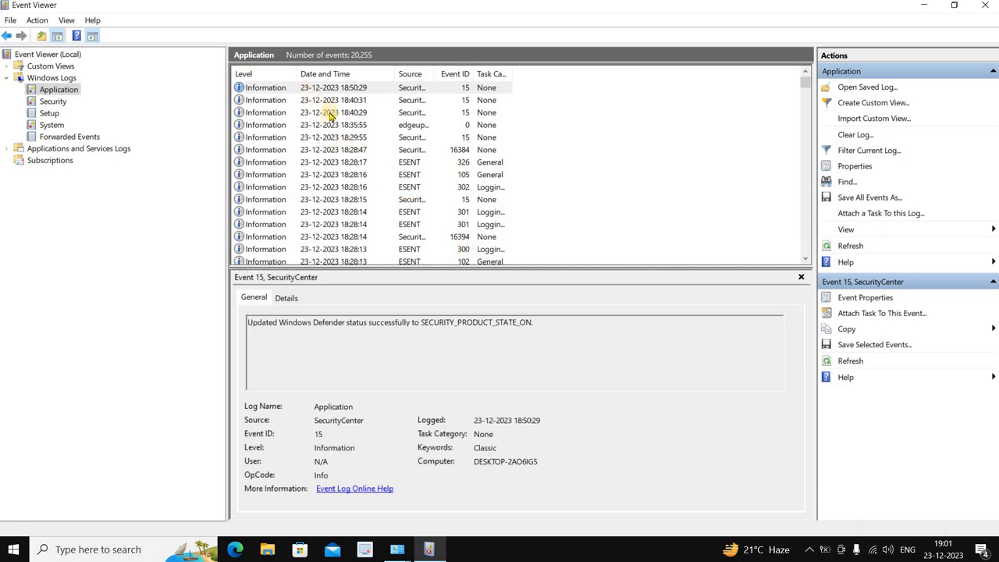
scroll(371, 170, down, 10)
scroll(371, 170, down, 10)
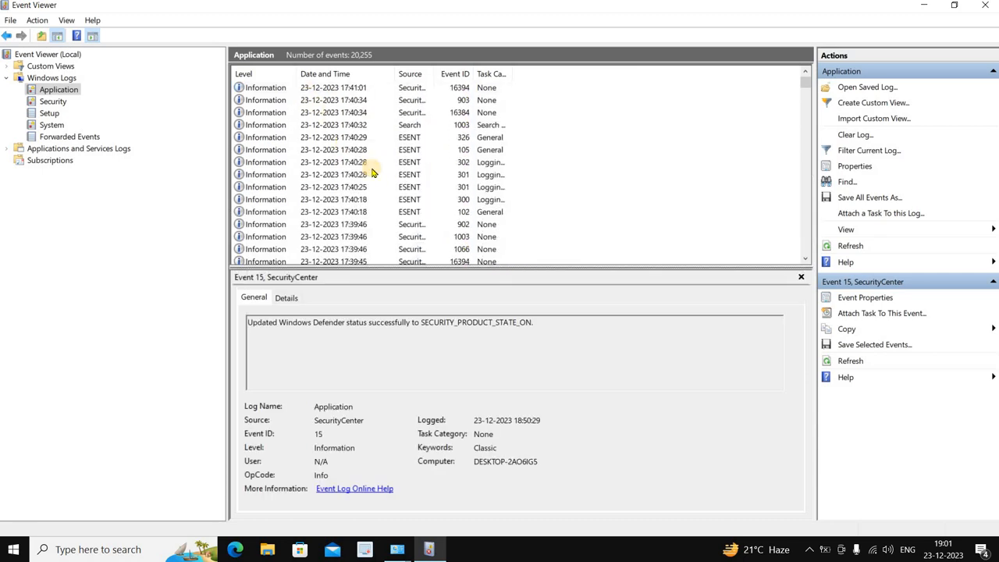
scroll(400, 154, down, 15)
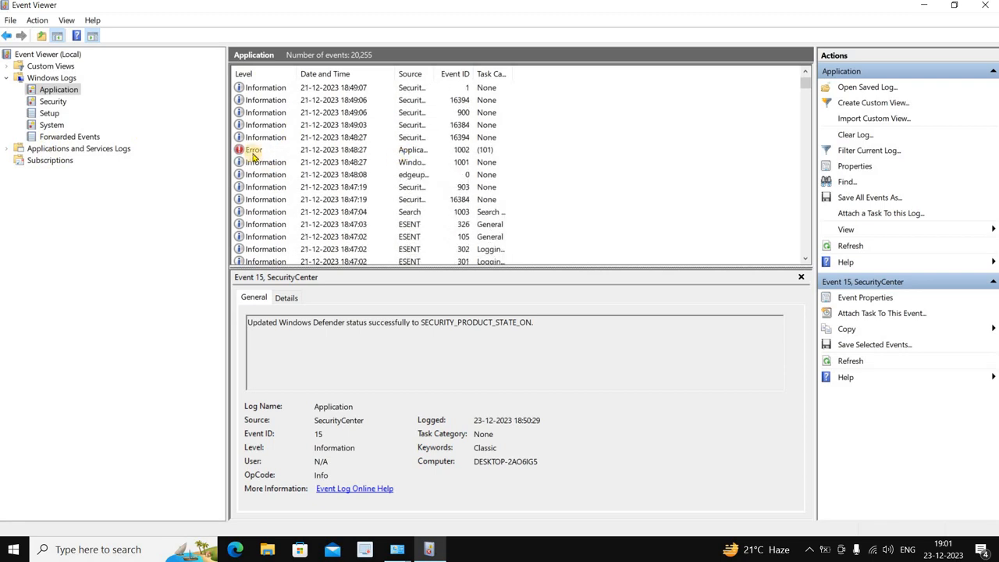
click(252, 152)
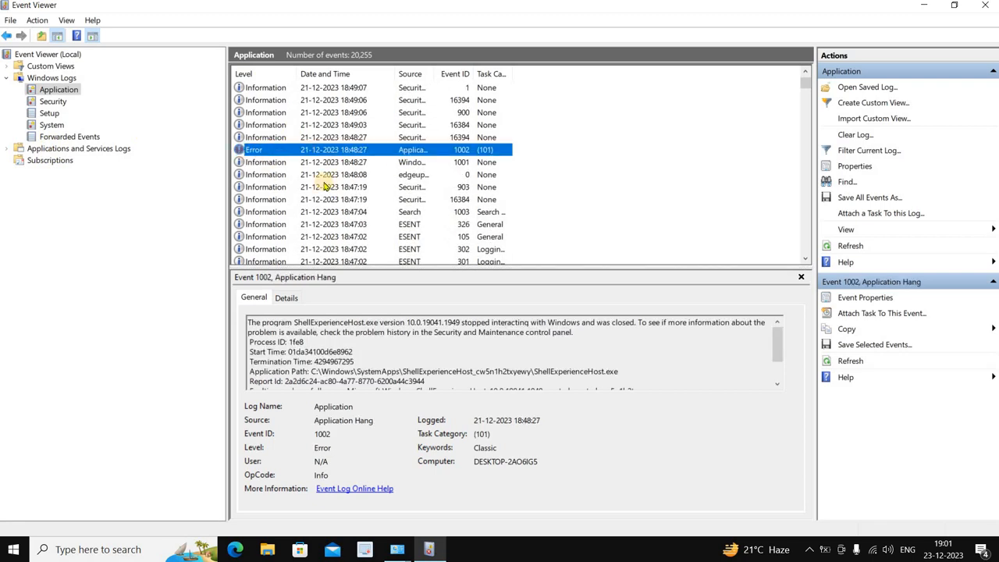
scroll(325, 184, down, 20)
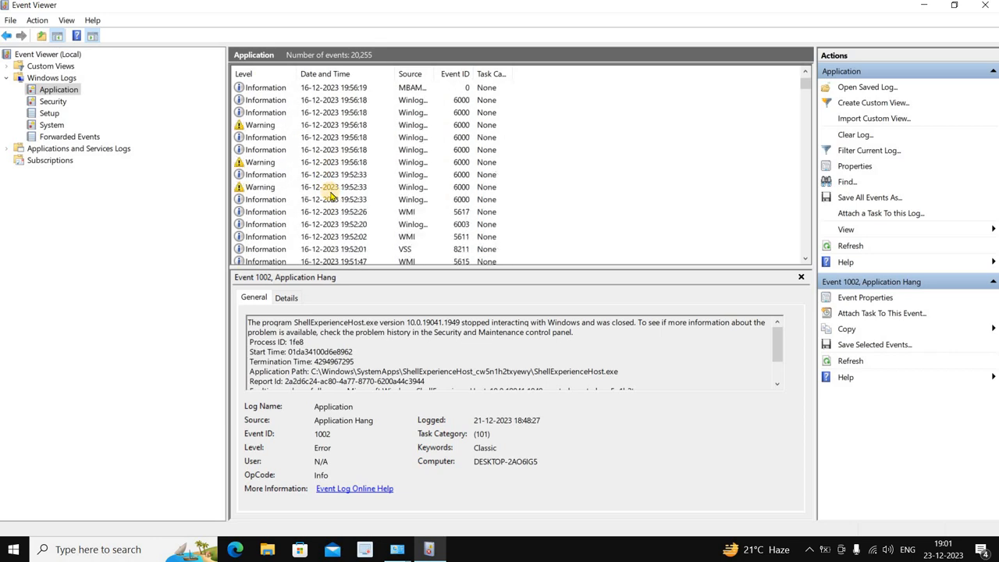
click(258, 161)
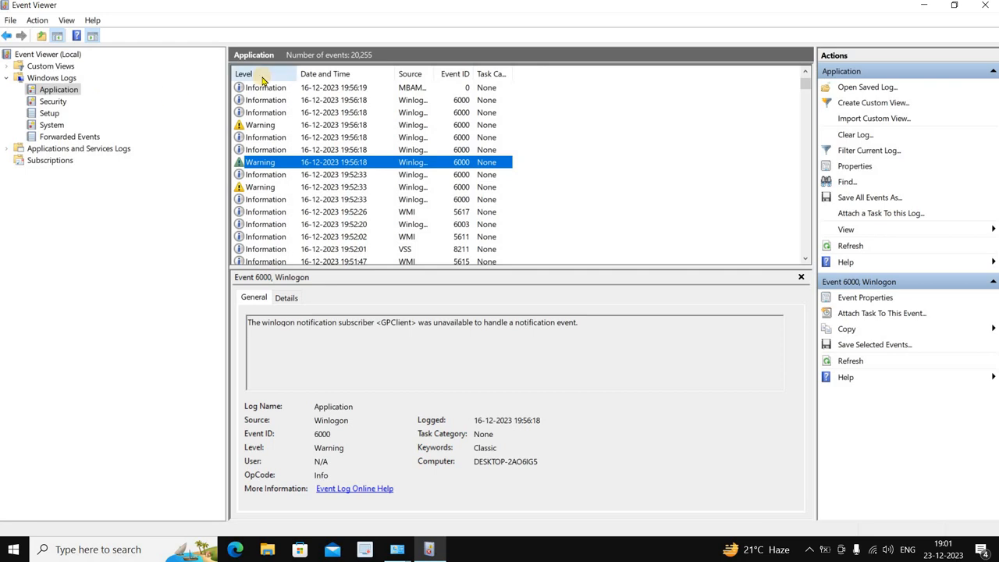
- Review the Security, Setup and System logs and the Administrative Events custom view
click(50, 101)
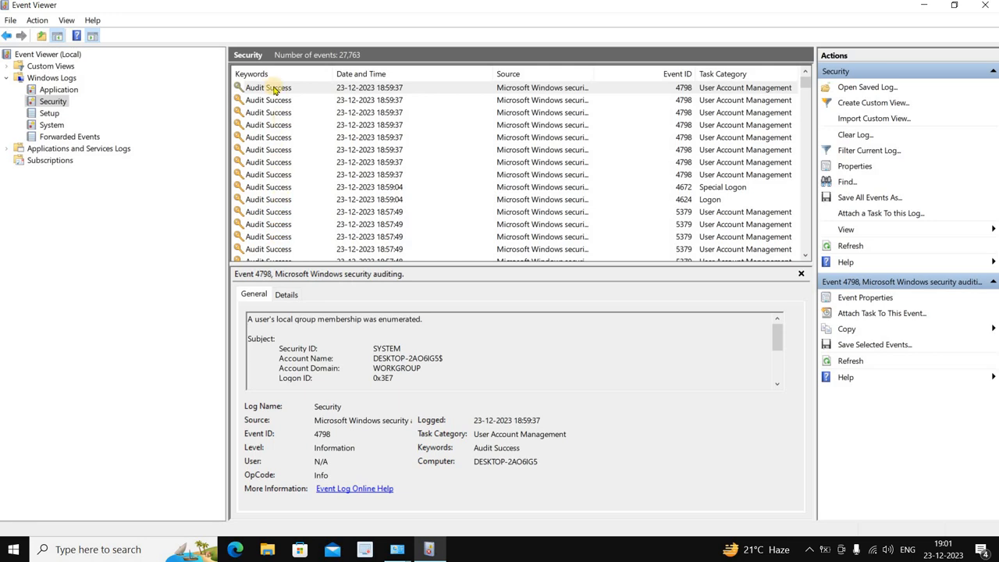
click(48, 114)
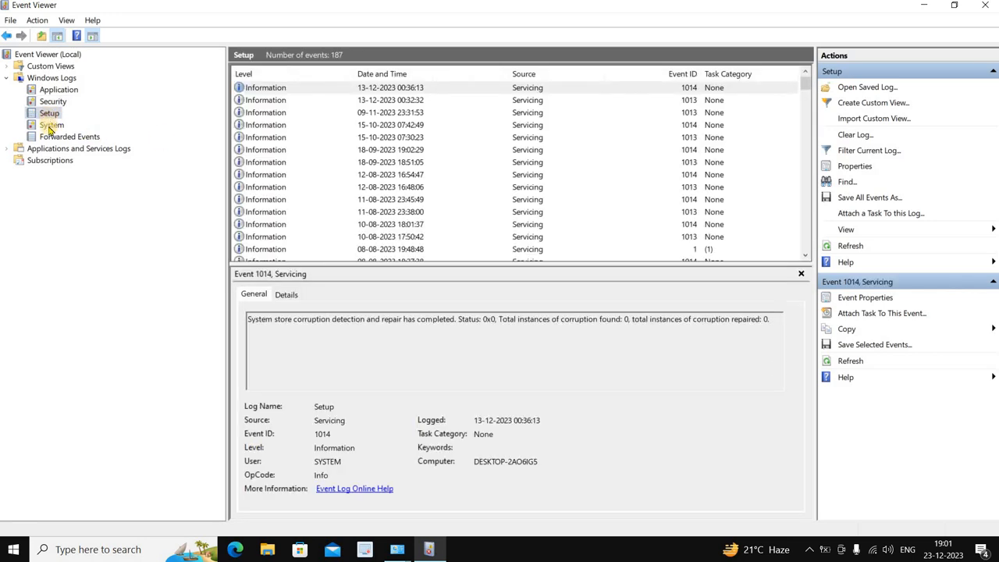
click(51, 125)
scroll(329, 143, down, 15)
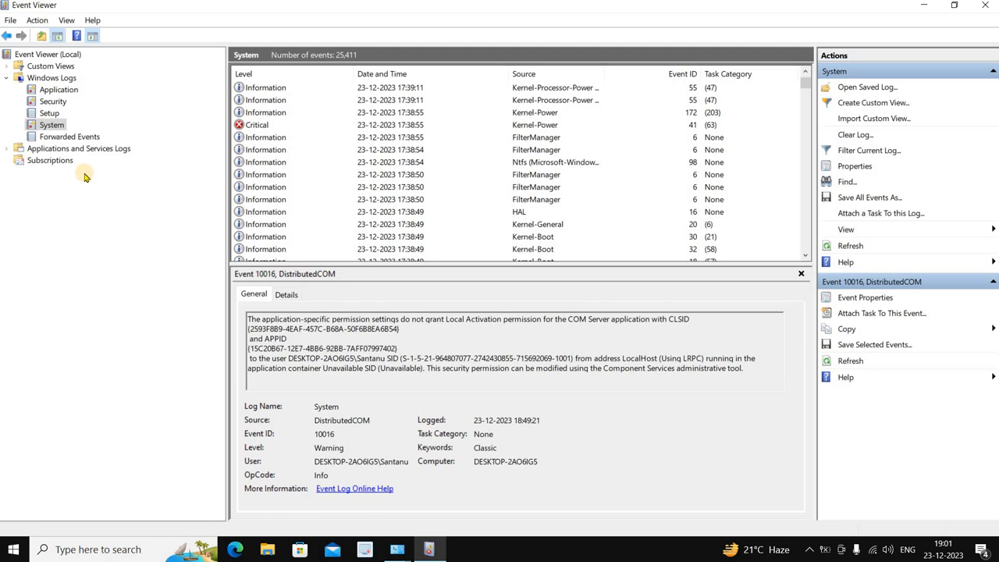
click(6, 66)
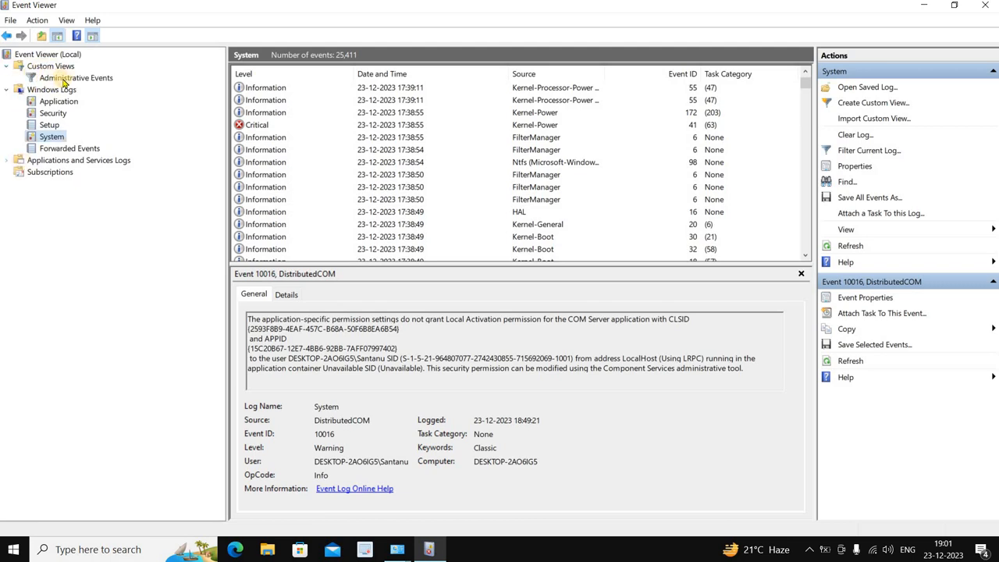
click(66, 78)
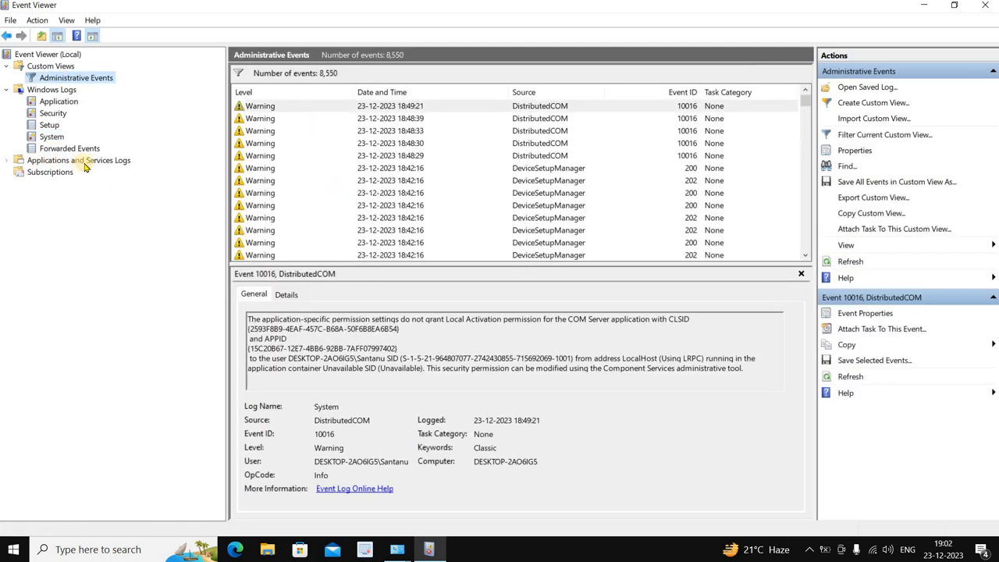
- Expand Applications and Services Logs, examine a DeviceSetupManager warning with event ID 202, and close Event Viewer
click(8, 160)
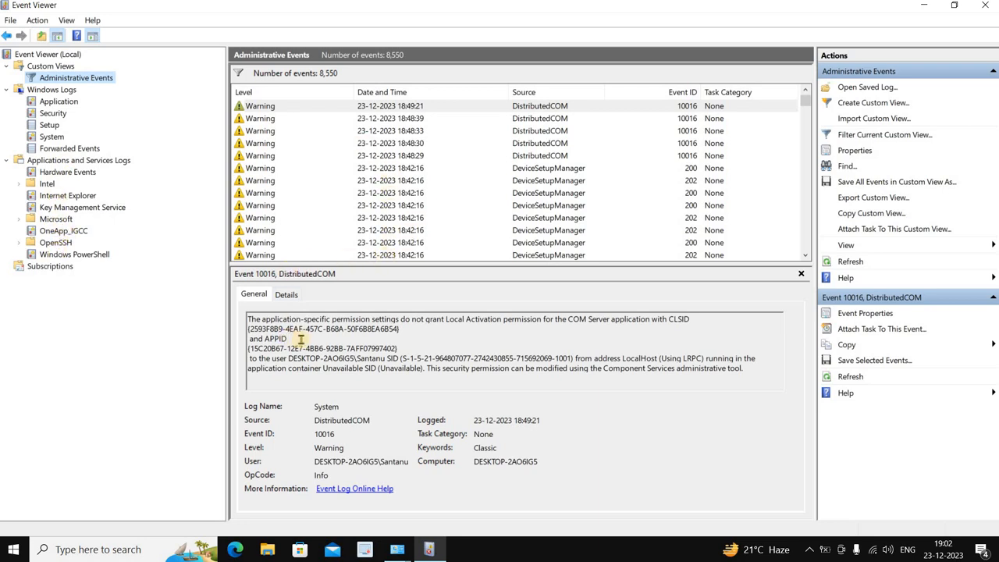
click(261, 256)
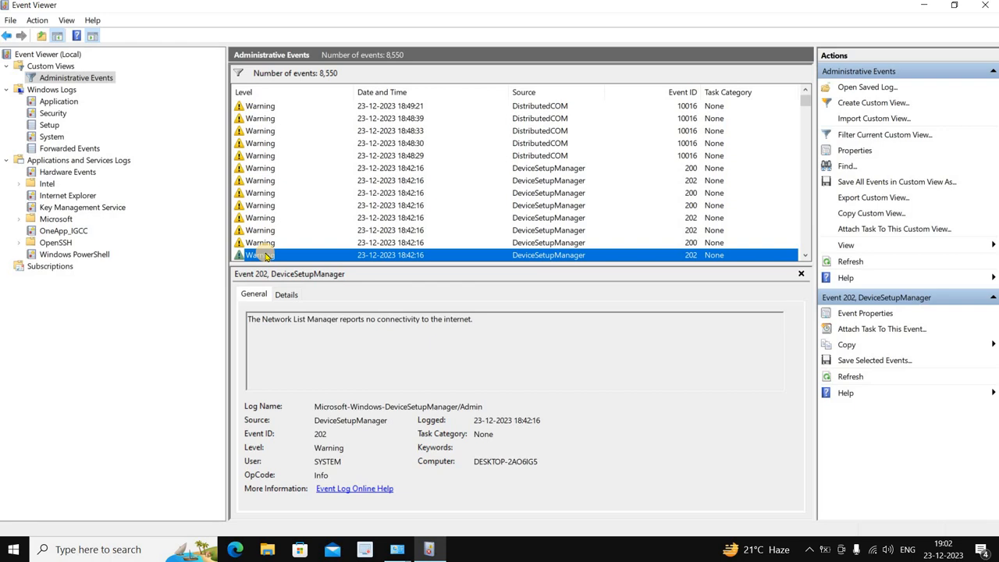
click(985, 5)
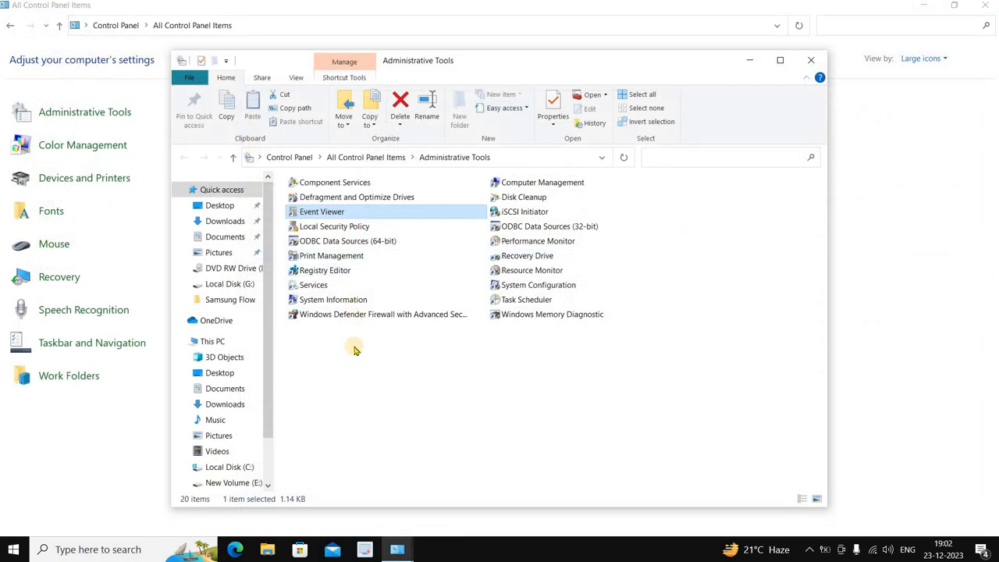
- Open Local Security Policy, move its window toward the screen's centre, and expand Account Policies and Local Policies
click(324, 229)
double_click(325, 228)
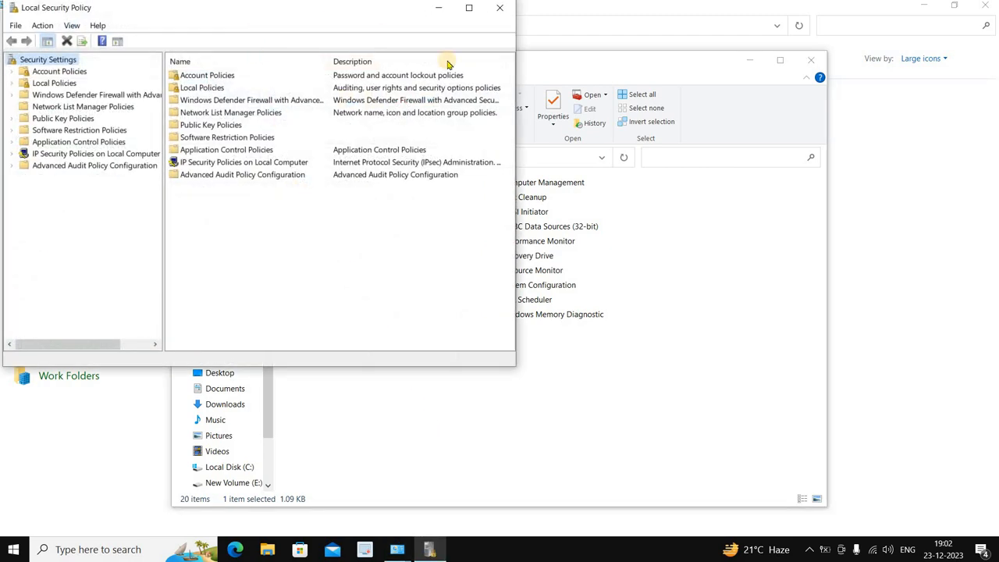
drag(267, 11, 511, 112)
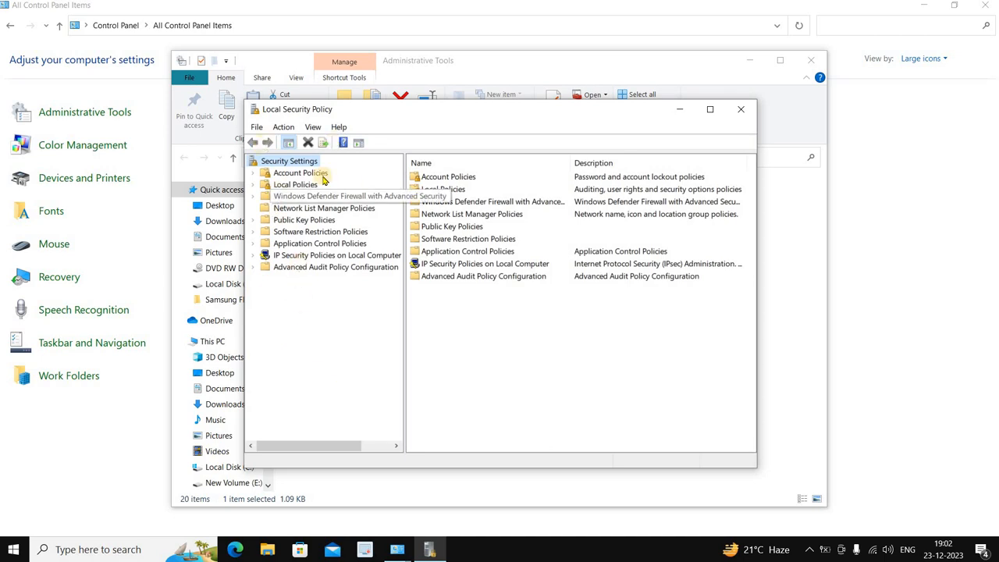
click(253, 174)
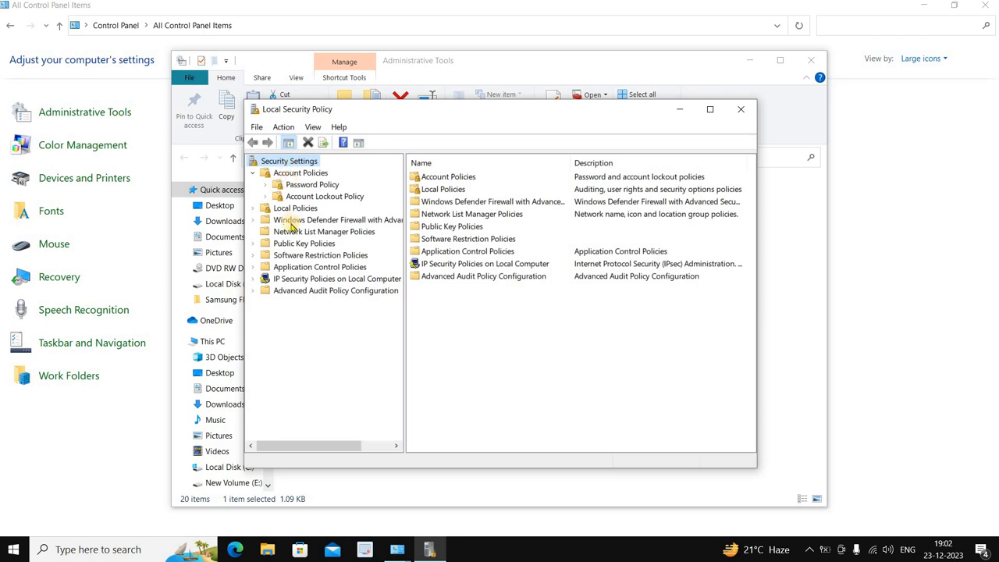
click(253, 207)
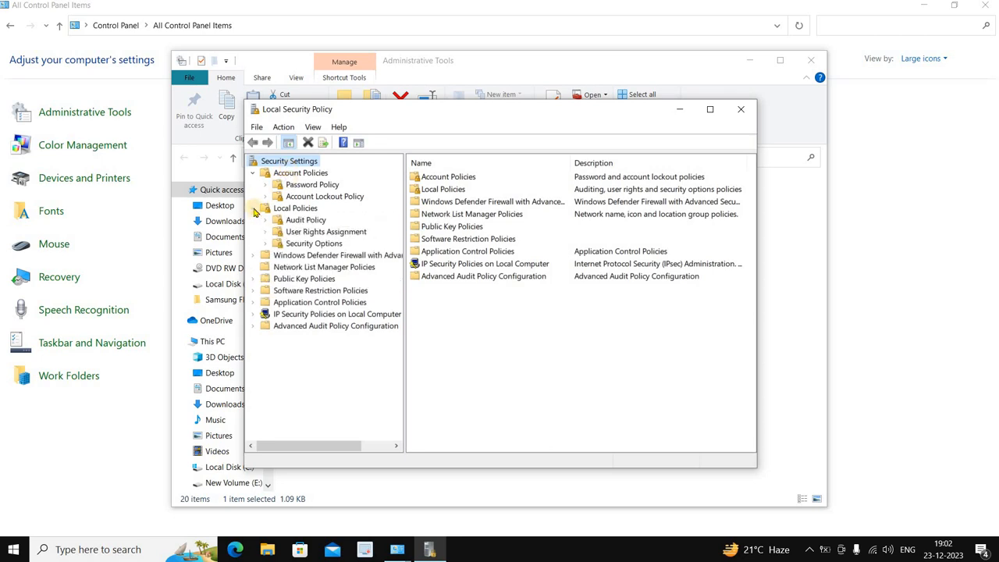
- Review the Audit Policy, User Rights Assignment and Security Options policies, and close Local Security Policy
click(297, 220)
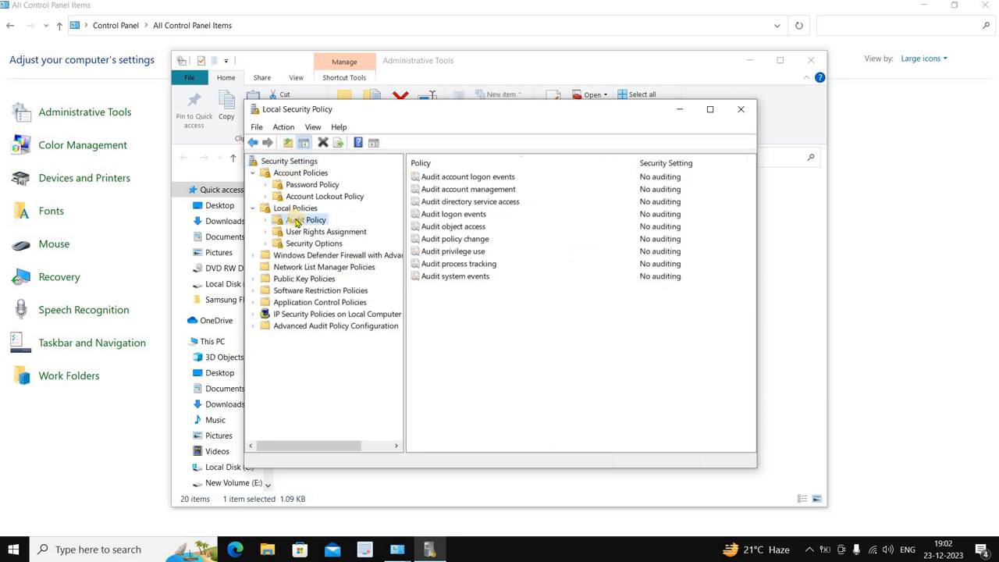
click(300, 232)
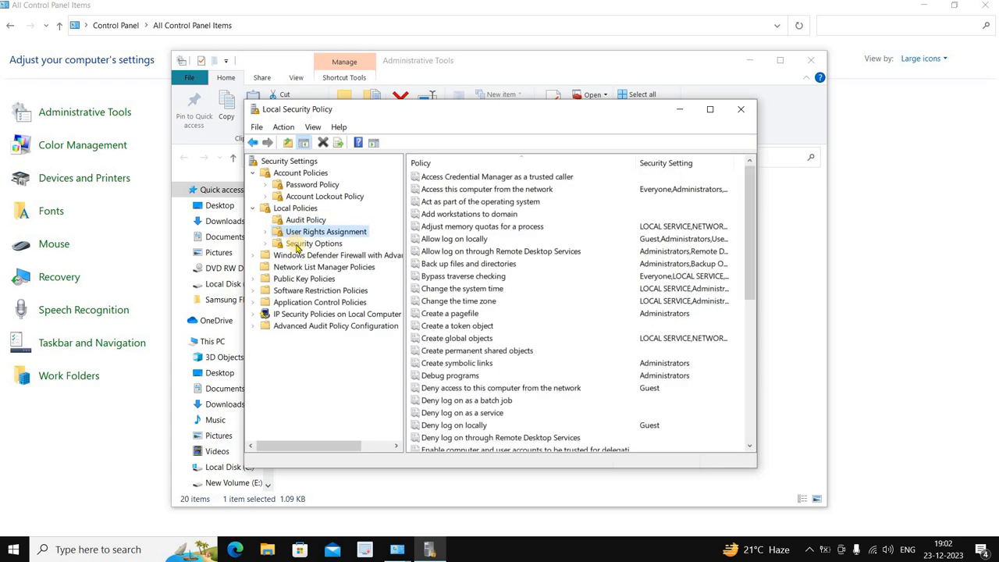
click(297, 245)
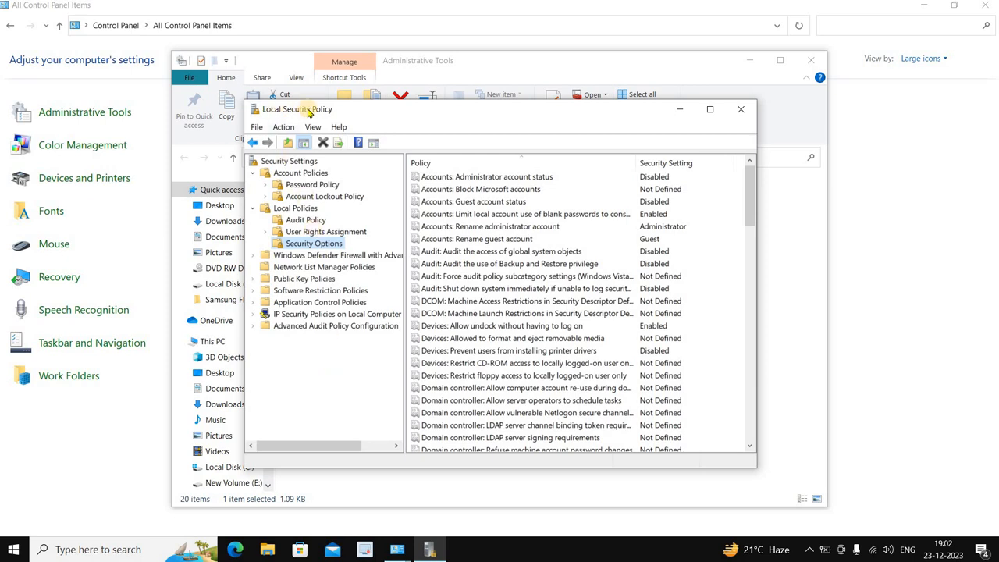
drag(422, 111, 435, 130)
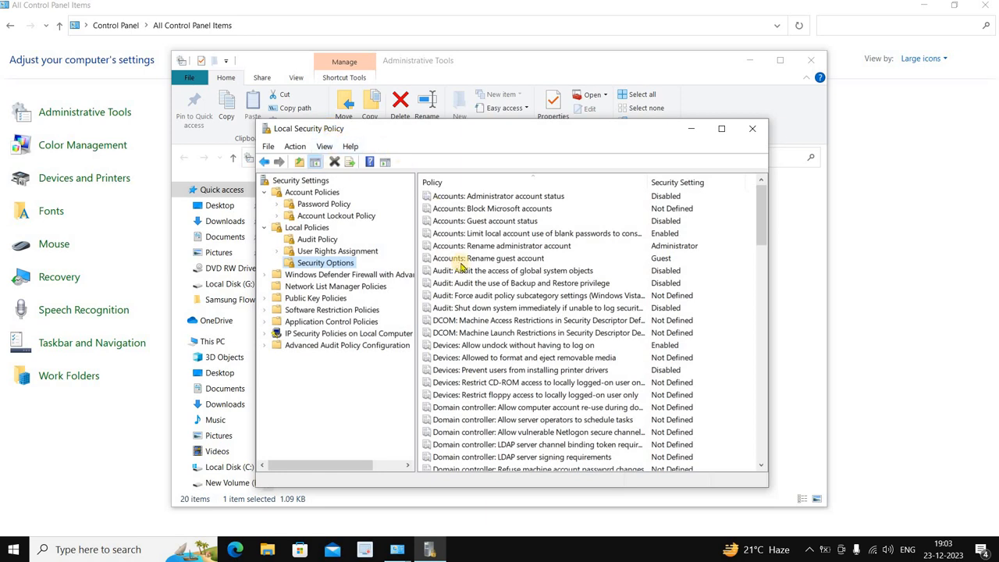
click(752, 128)
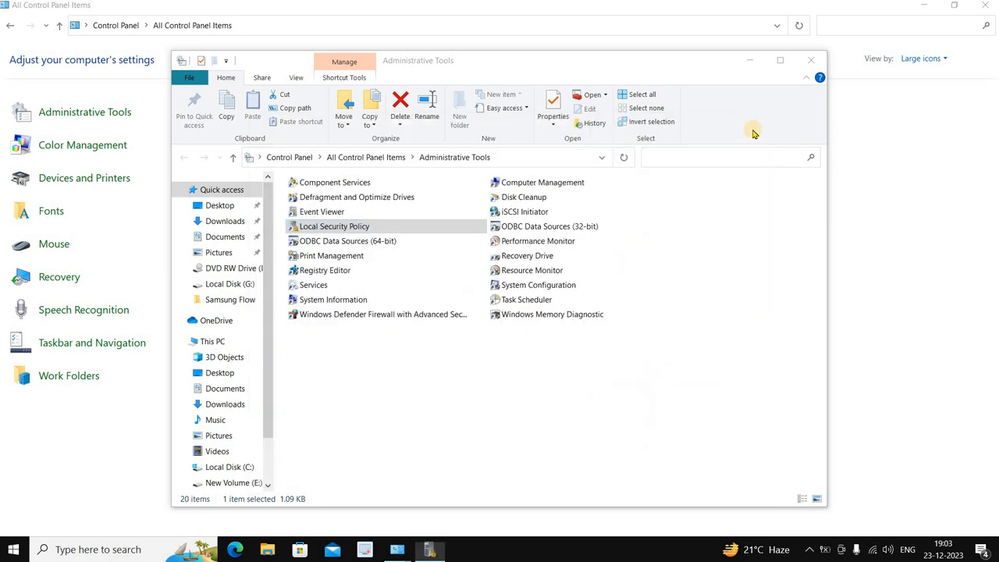
- Open ODBC Data Sources (64-bit) to examine the user data sources, and close it
click(320, 244)
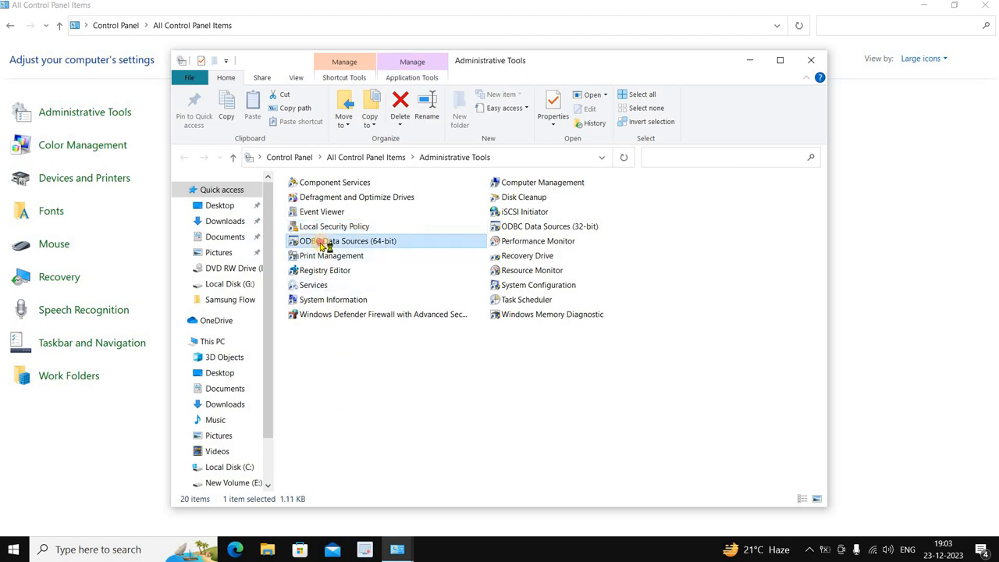
double_click(322, 241)
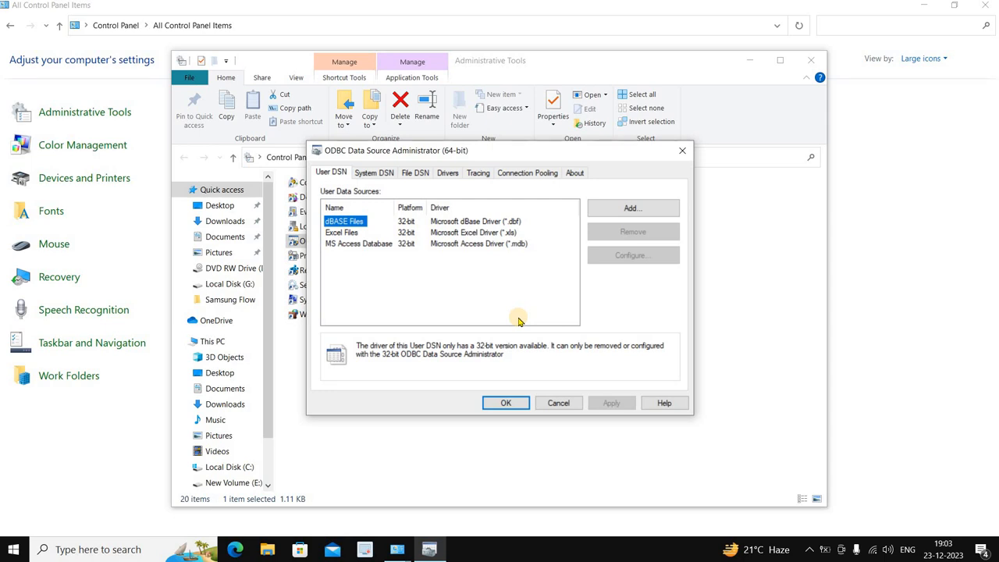
click(682, 150)
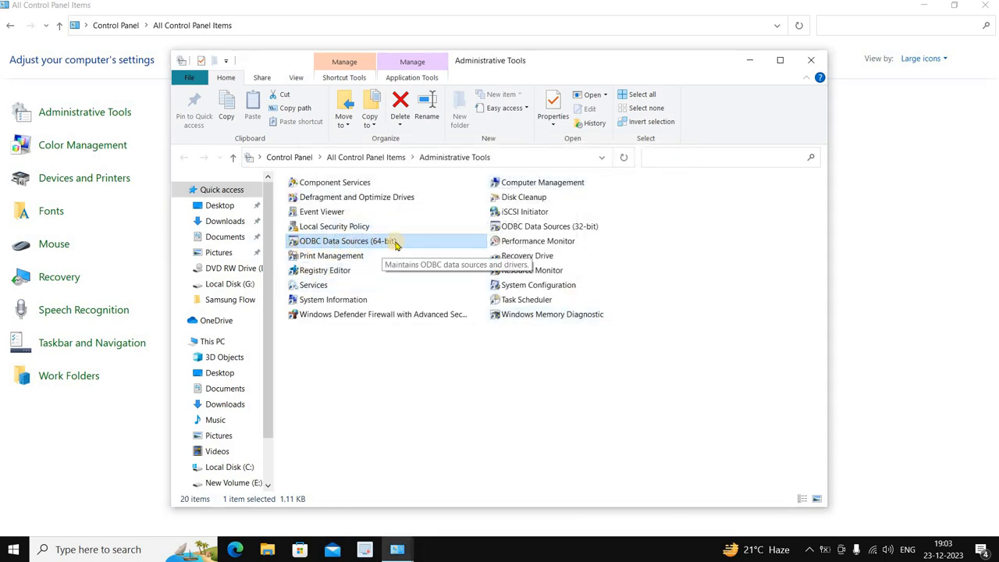
- Point out the ODBC Data Sources (32-bit) entry, and reopen the 64-bit ODBC administrator for another look before closing it
click(515, 226)
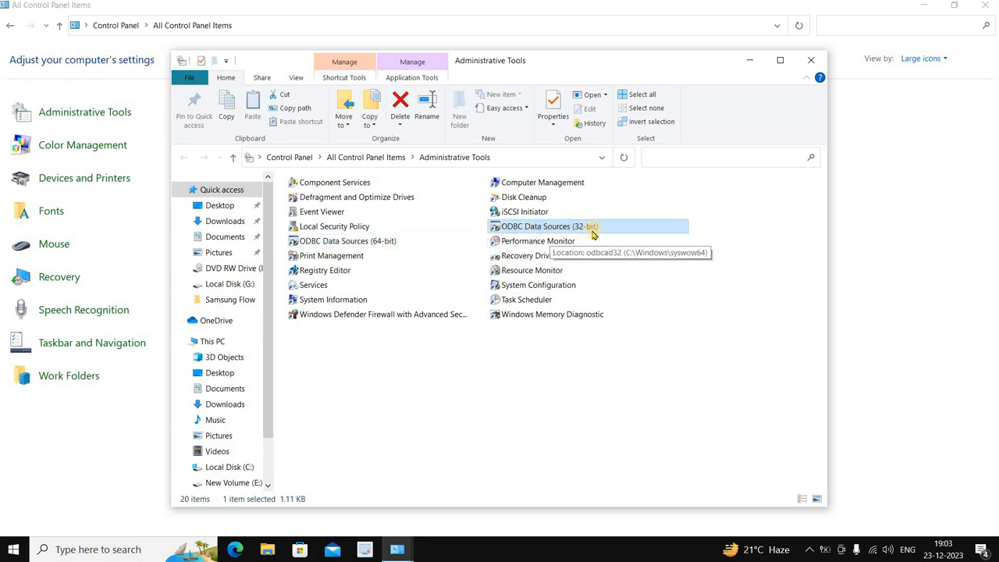
click(341, 244)
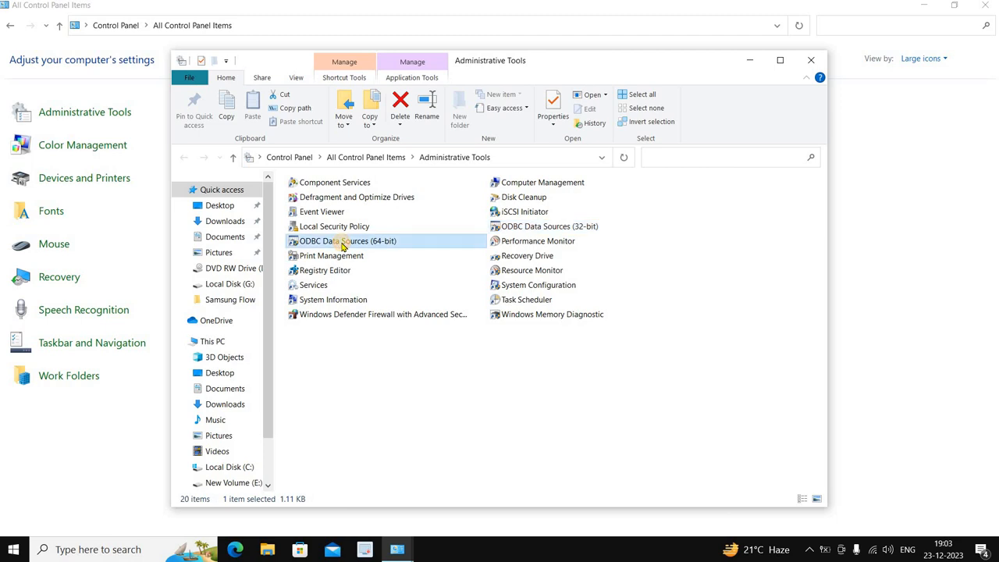
double_click(341, 244)
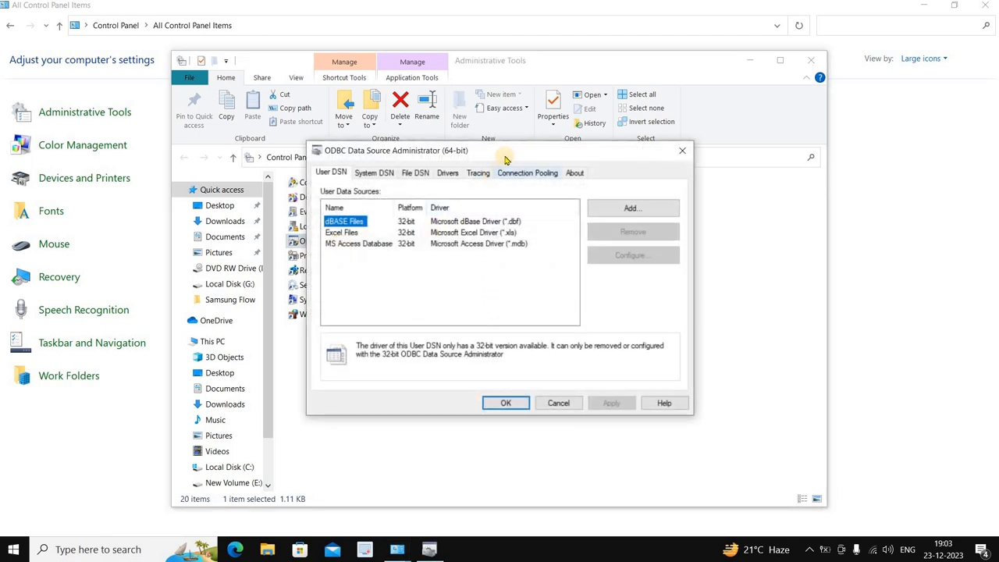
drag(509, 156, 523, 211)
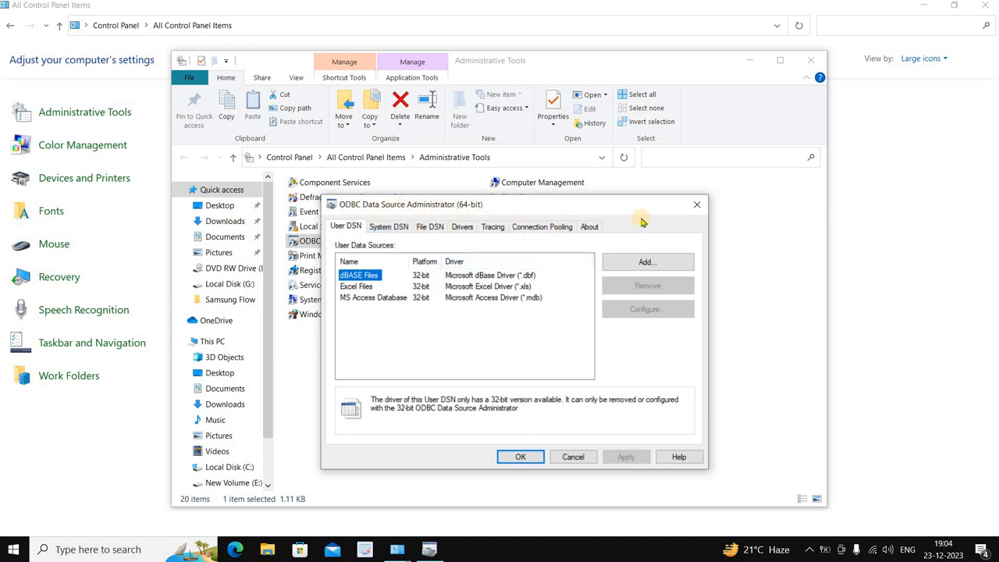
click(697, 205)
double_click(527, 227)
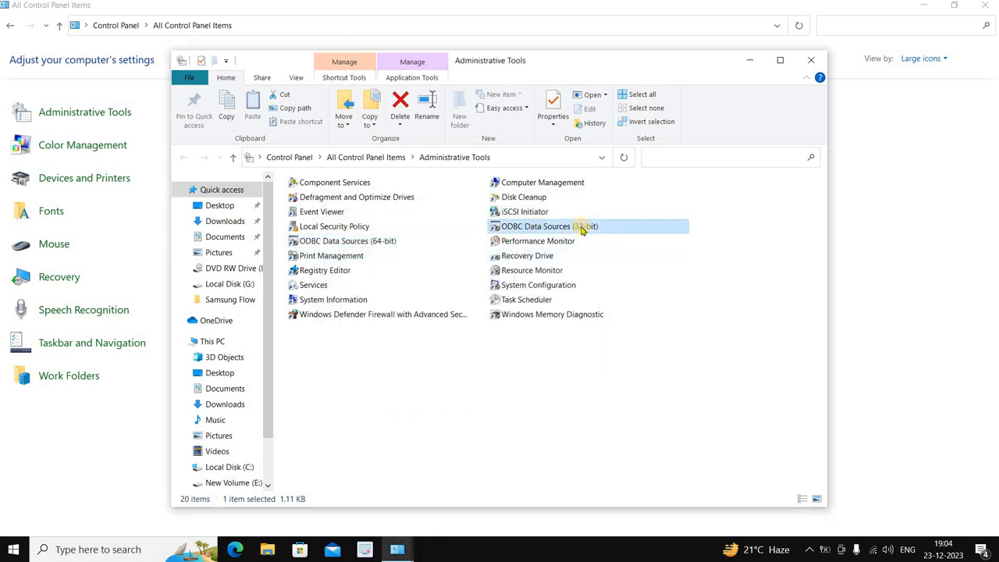
- Open Print Management, review the All Printers and All Drivers filters, and close it
click(362, 256)
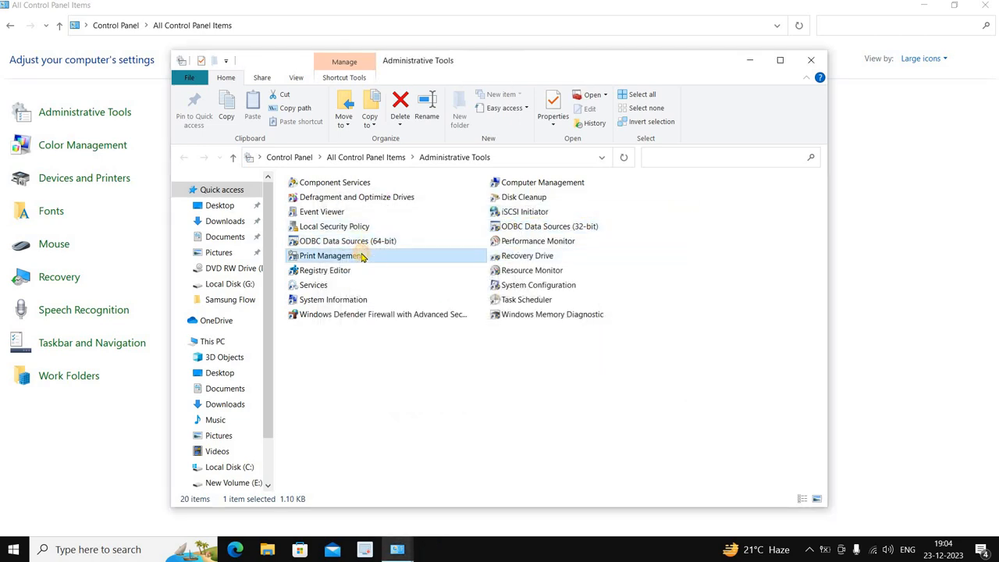
double_click(362, 257)
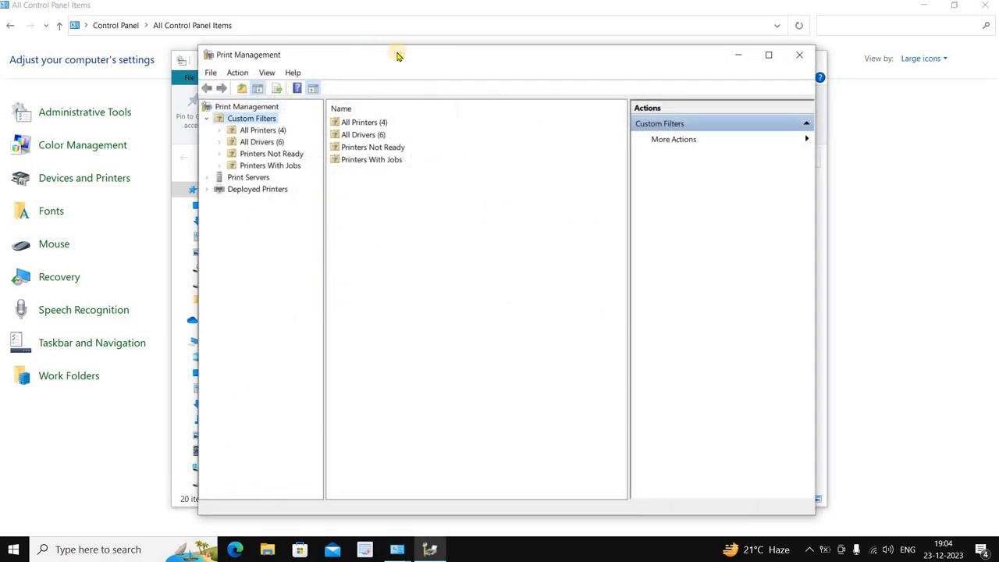
drag(422, 82, 422, 82)
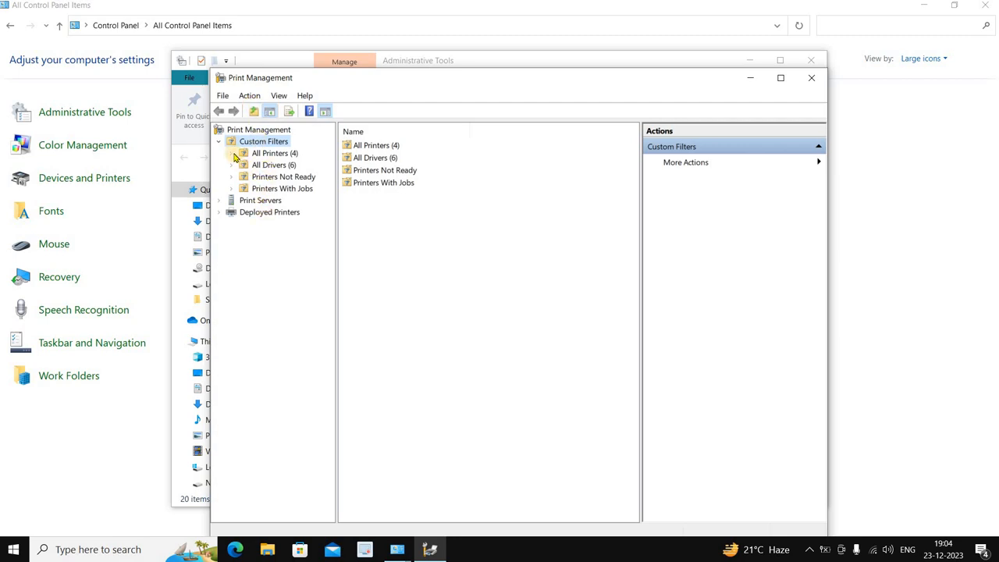
click(265, 153)
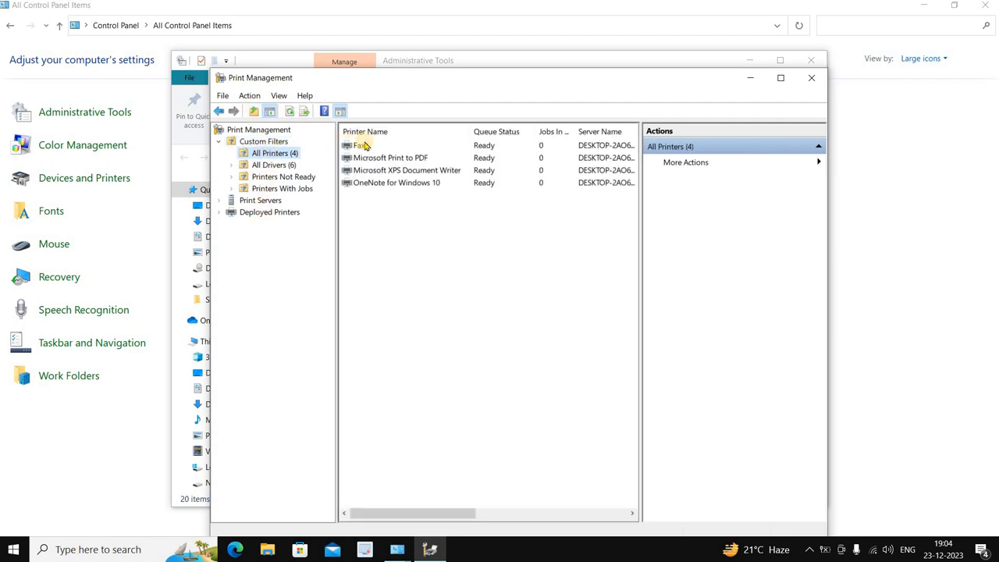
click(270, 165)
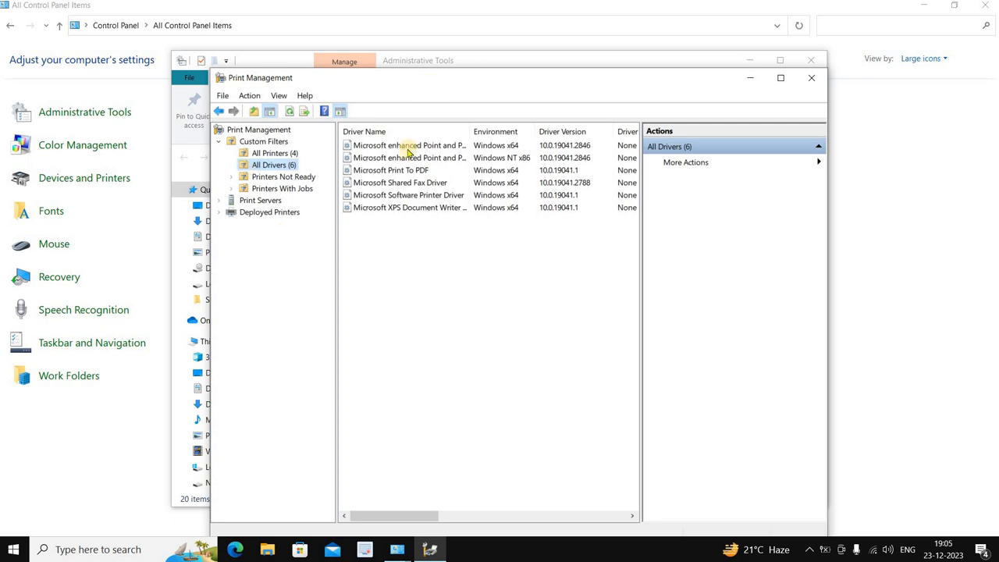
click(815, 77)
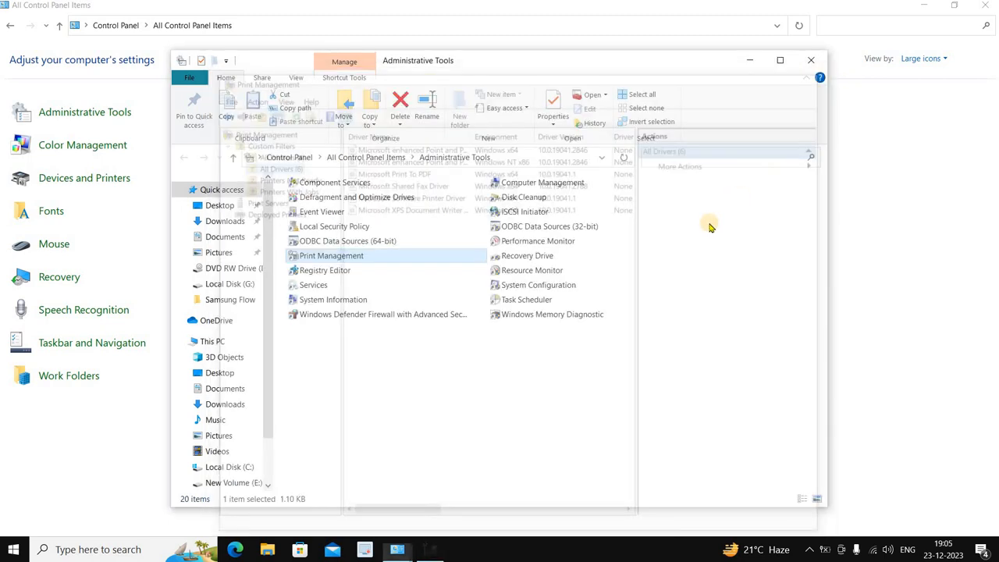
- Open Registry Editor to view the top-level registry keys, and close it
click(334, 273)
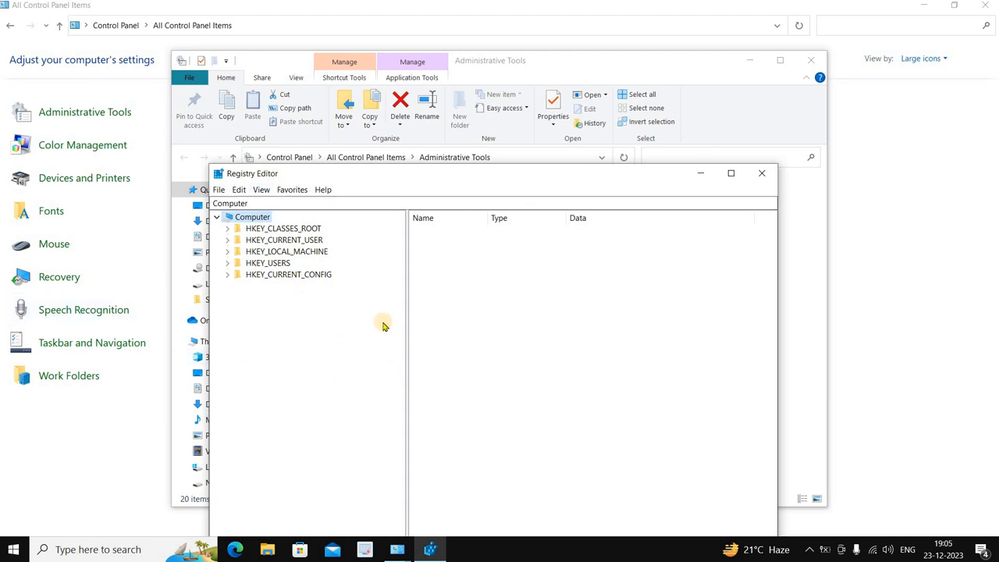
click(761, 173)
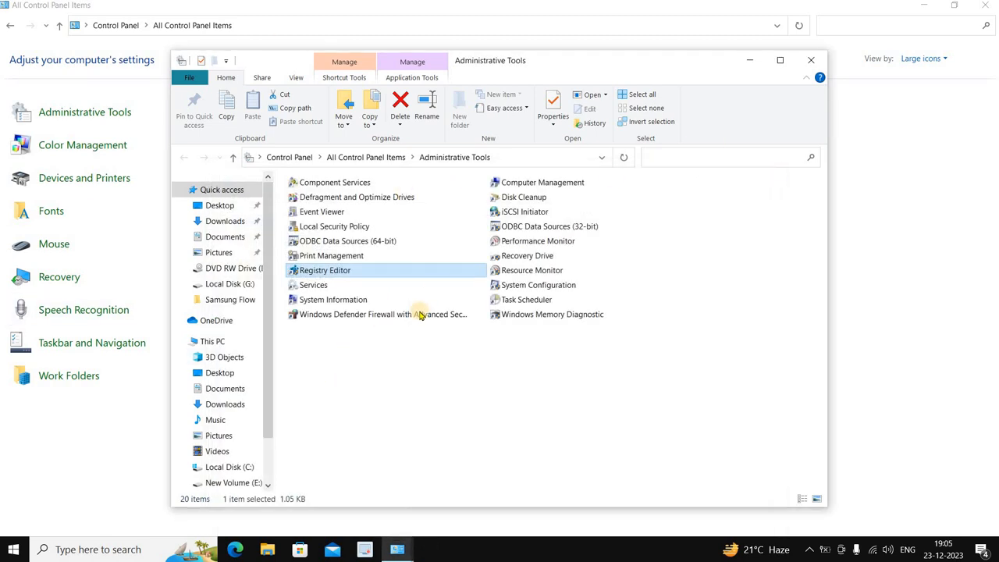
- Open Services and browse the list of local services down to the Microsoft entries
click(334, 292)
double_click(334, 292)
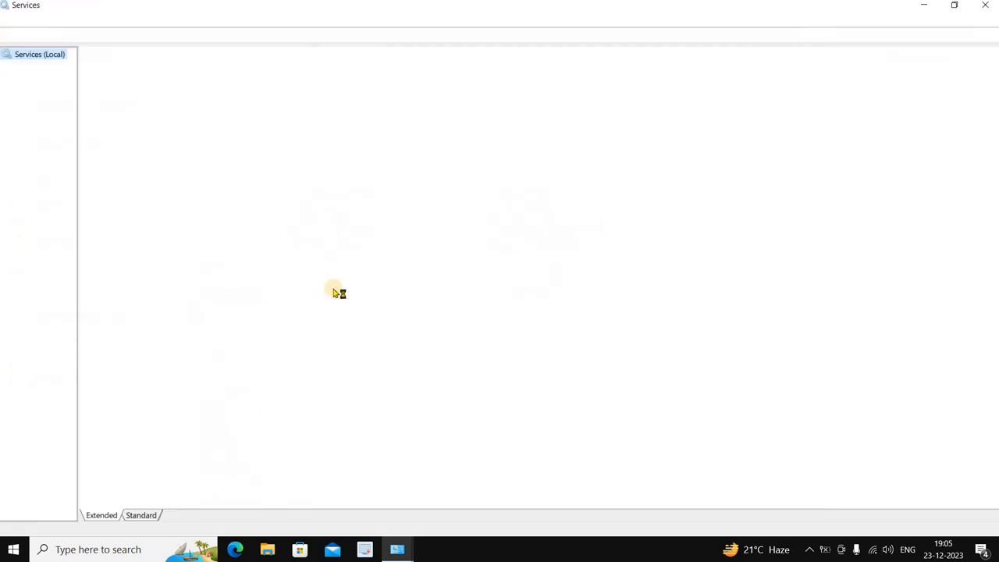
click(534, 47)
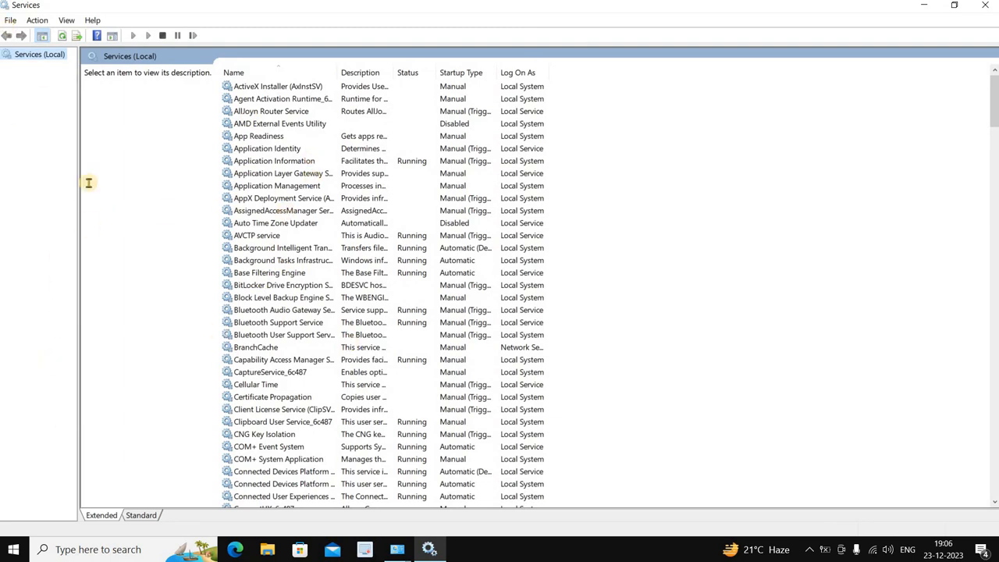
scroll(396, 421, down, 10)
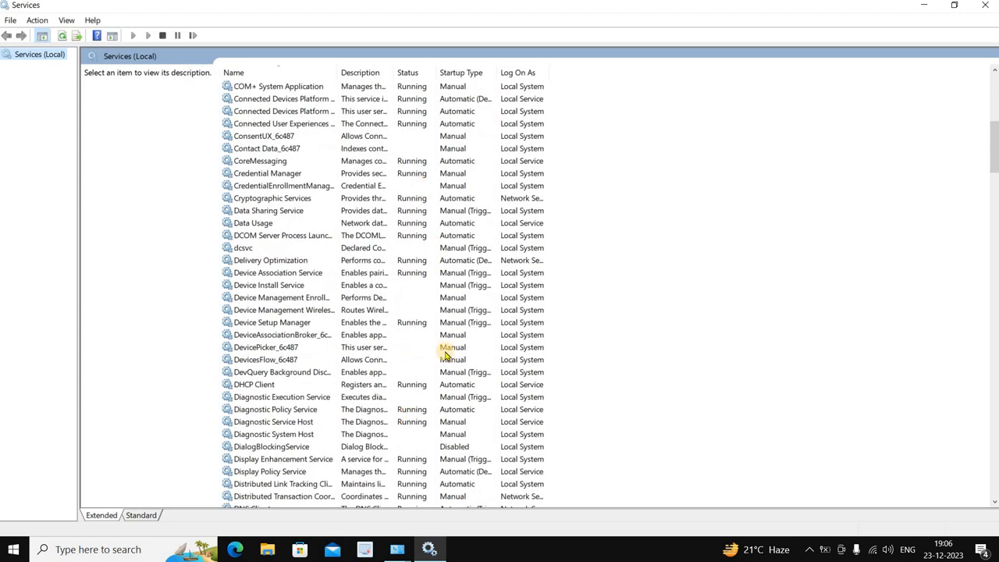
scroll(445, 352, down, 11)
scroll(445, 355, down, 7)
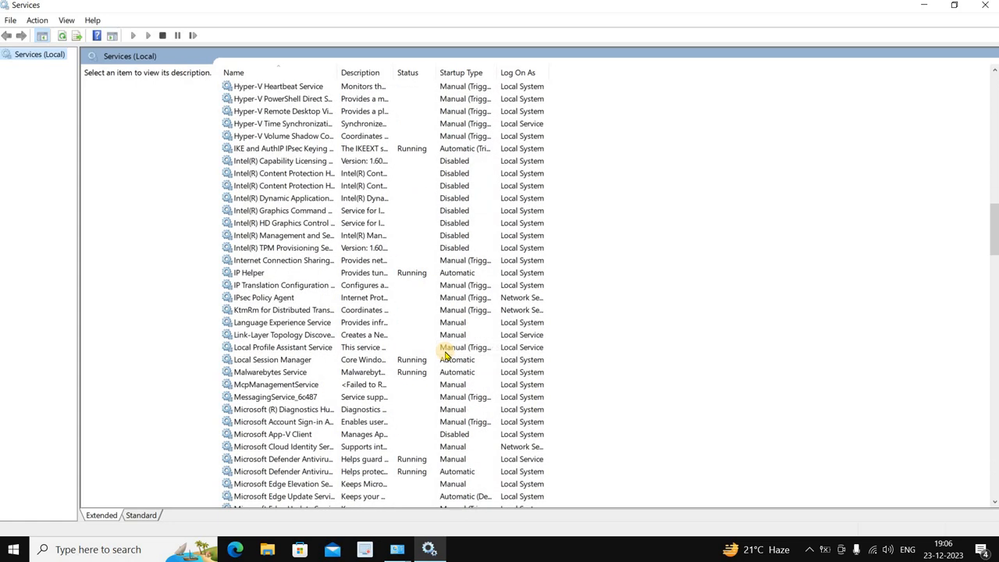
scroll(445, 355, down, 3)
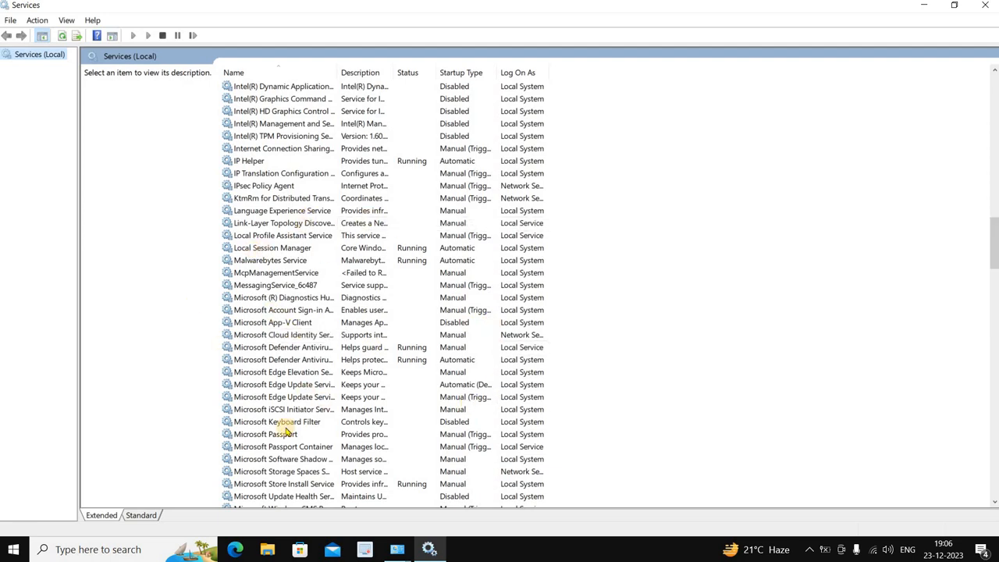
- Open the properties of the Microsoft Defender Antivirus Service
right_click(404, 362)
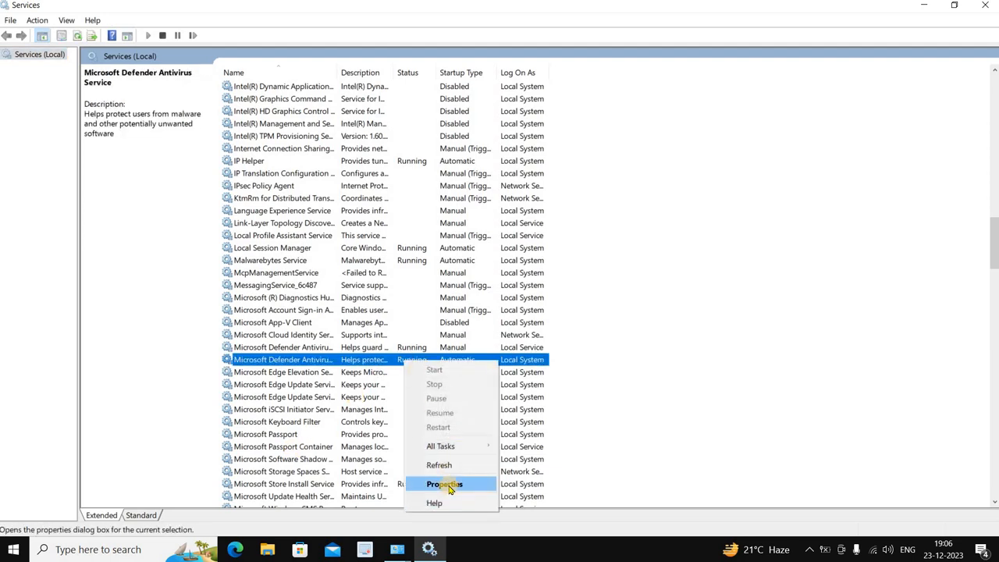
click(451, 487)
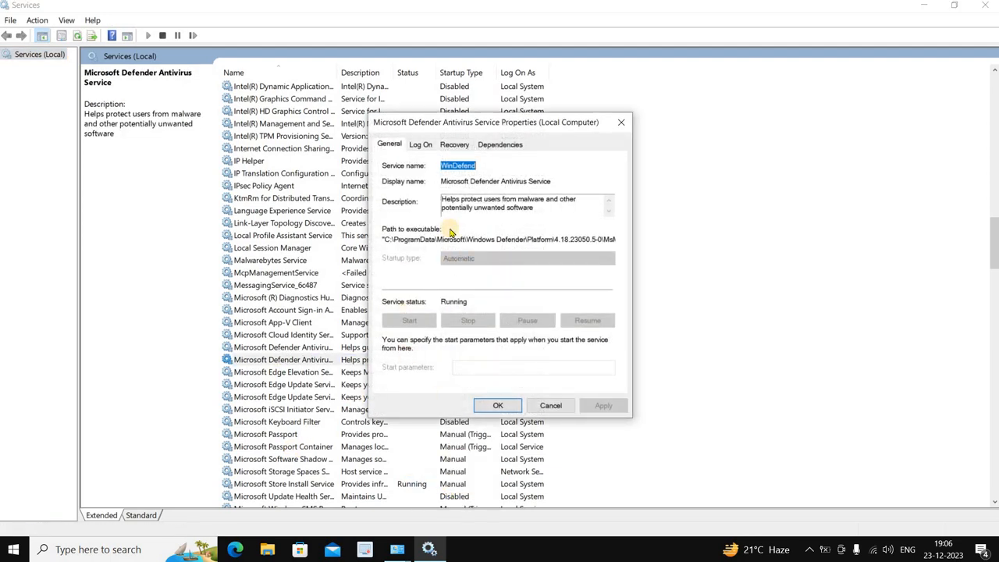
- Close the Microsoft Defender Antivirus Service properties, browse the remaining services down to the Windows entries, and close Services
click(621, 122)
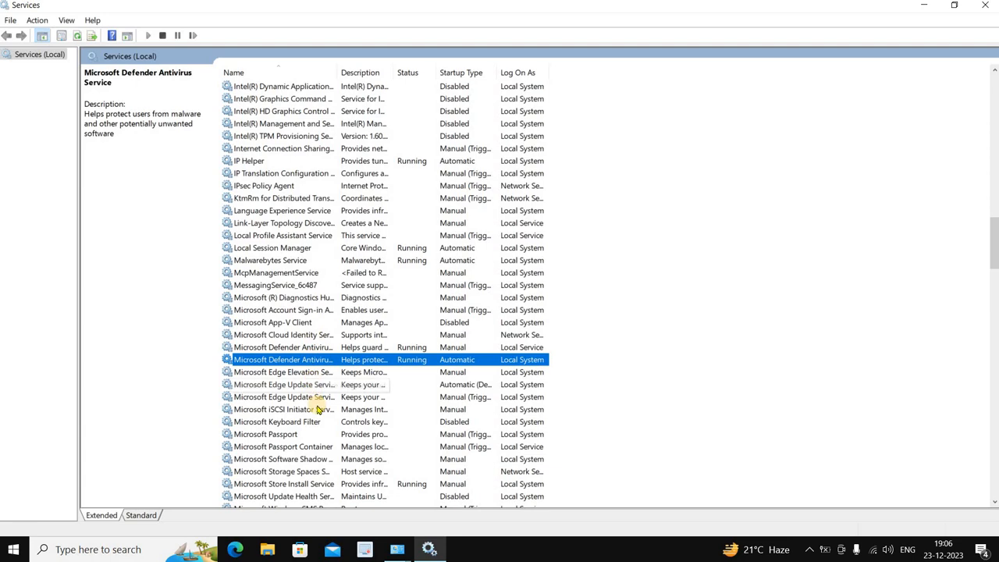
scroll(324, 409, down, 14)
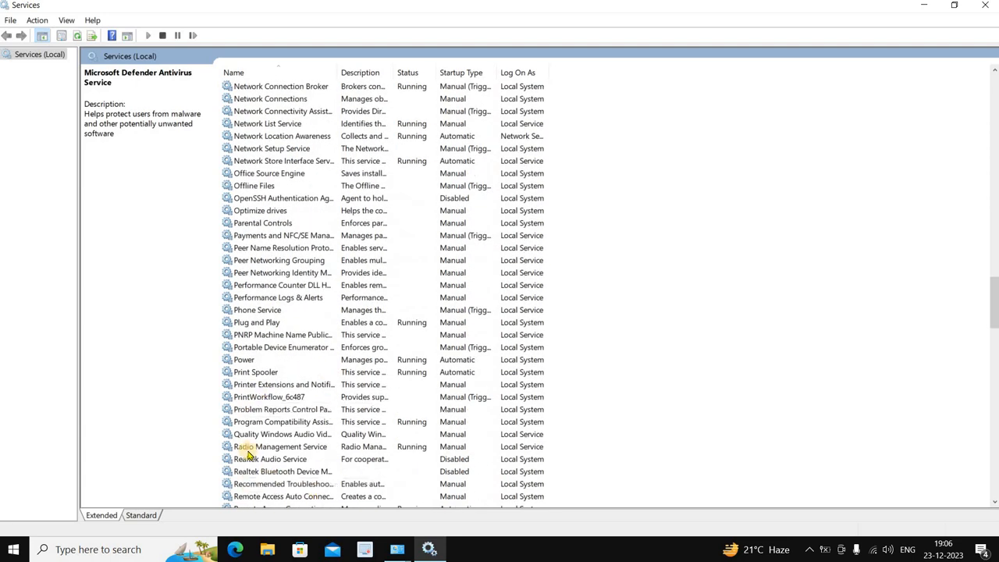
click(250, 459)
scroll(326, 380, down, 6)
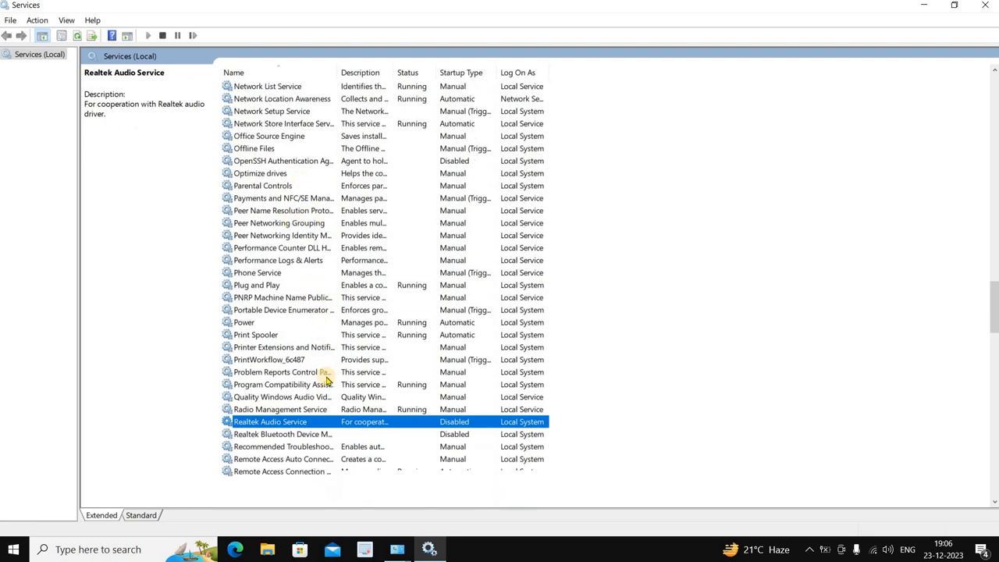
scroll(326, 380, down, 7)
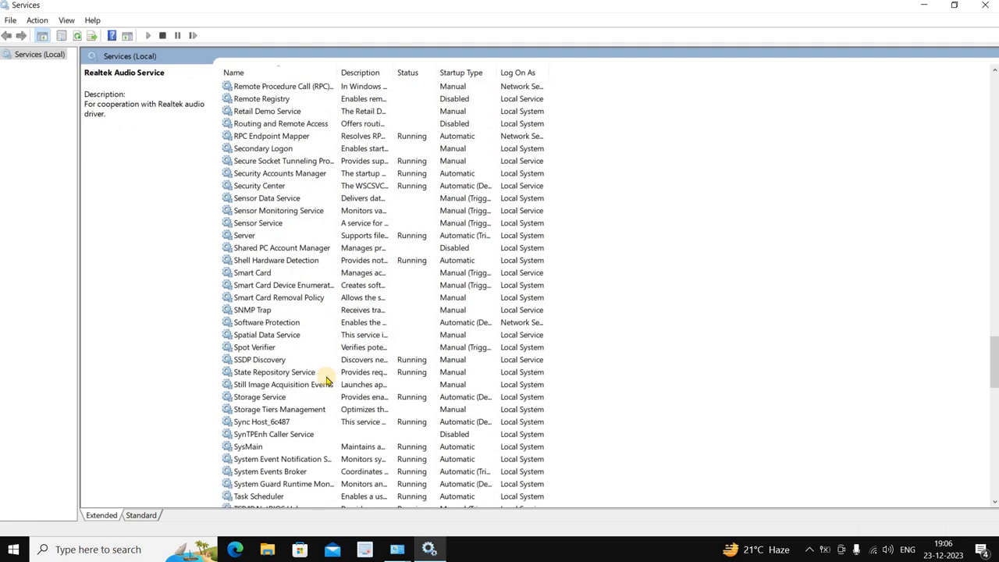
scroll(326, 380, down, 5)
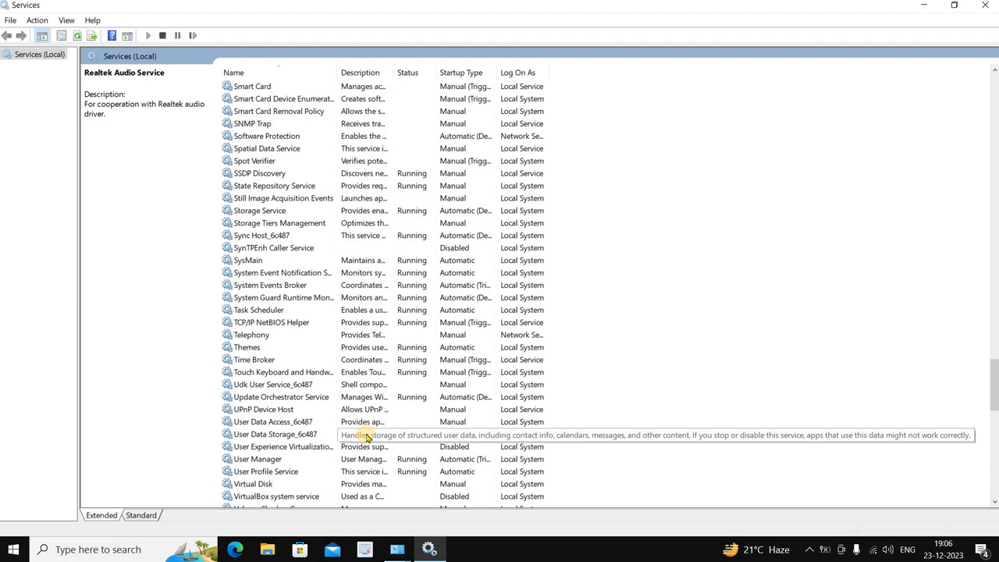
scroll(663, 350, down, 4)
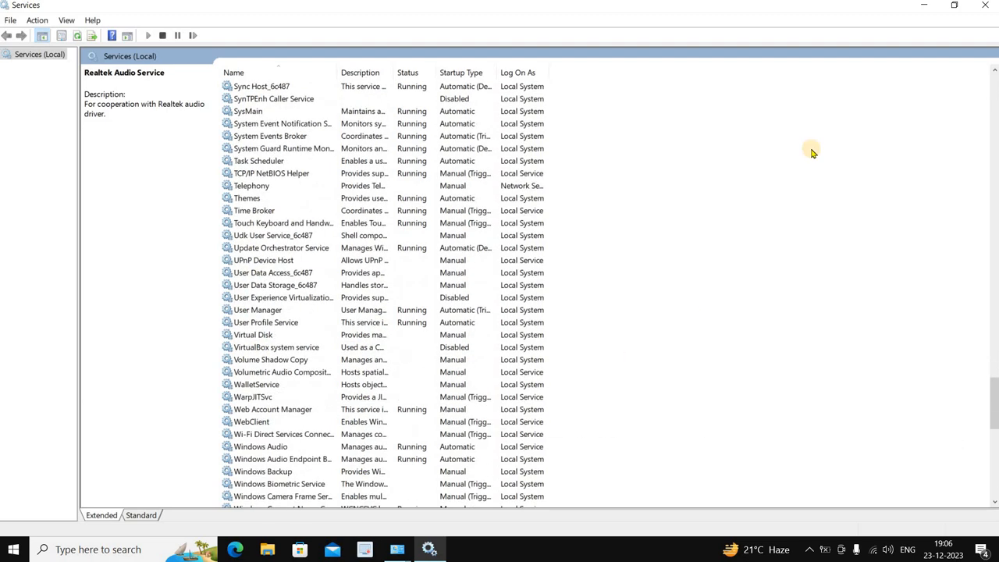
click(987, 8)
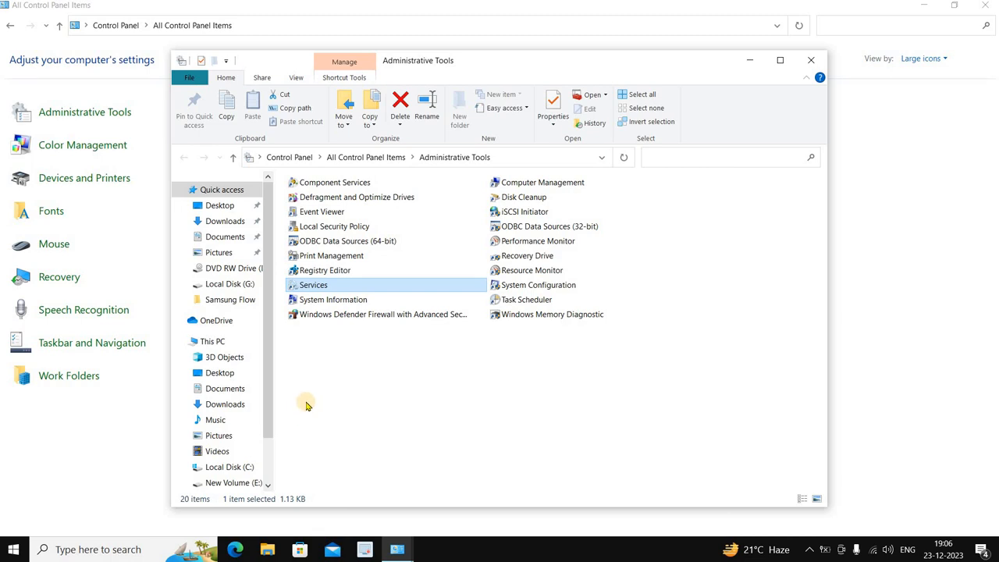
- Open System Information from Administrative Tools to view the System Summary, and close it
double_click(350, 300)
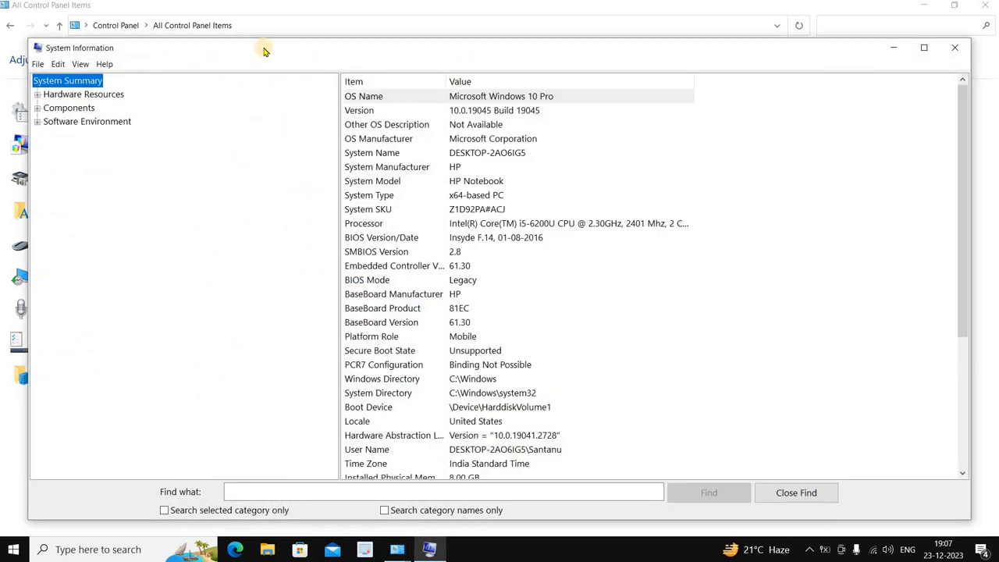
mouse_move(298, 52)
mouse_down()
mouse_move(338, 77)
mouse_move(293, 37)
mouse_up()
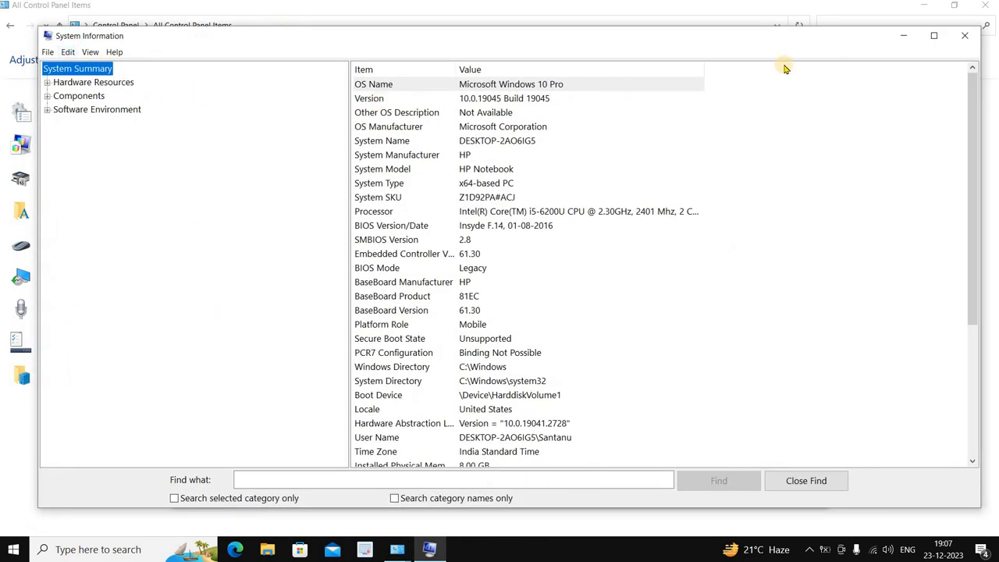
click(964, 36)
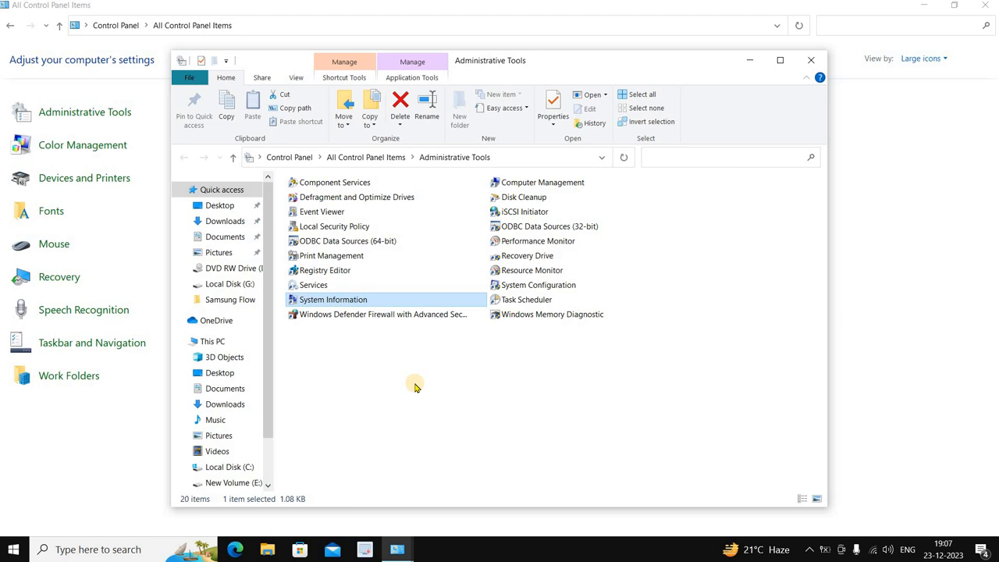
- Launch System Information through the Run dialog with the command msinfo32
key(super+r)
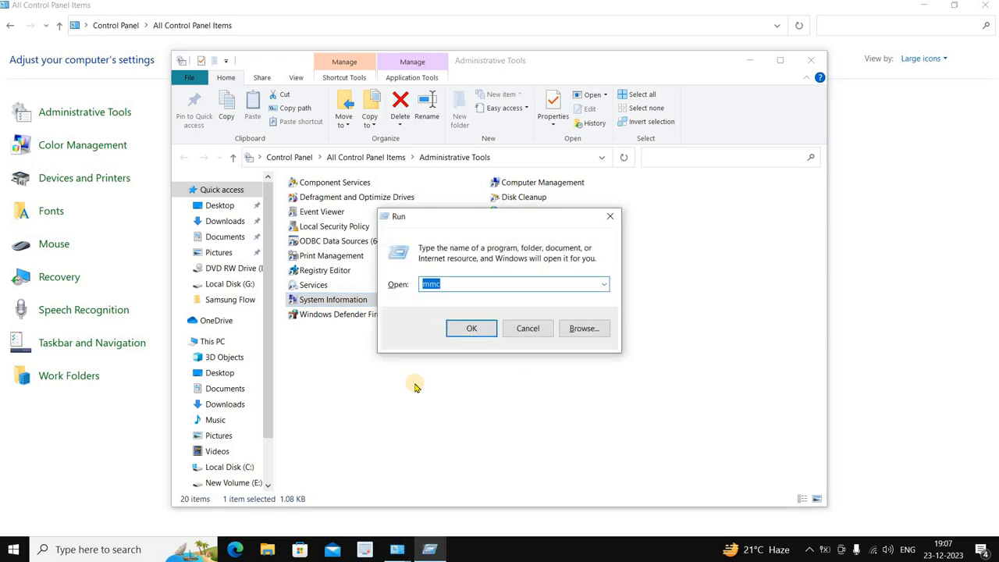
text(ms)
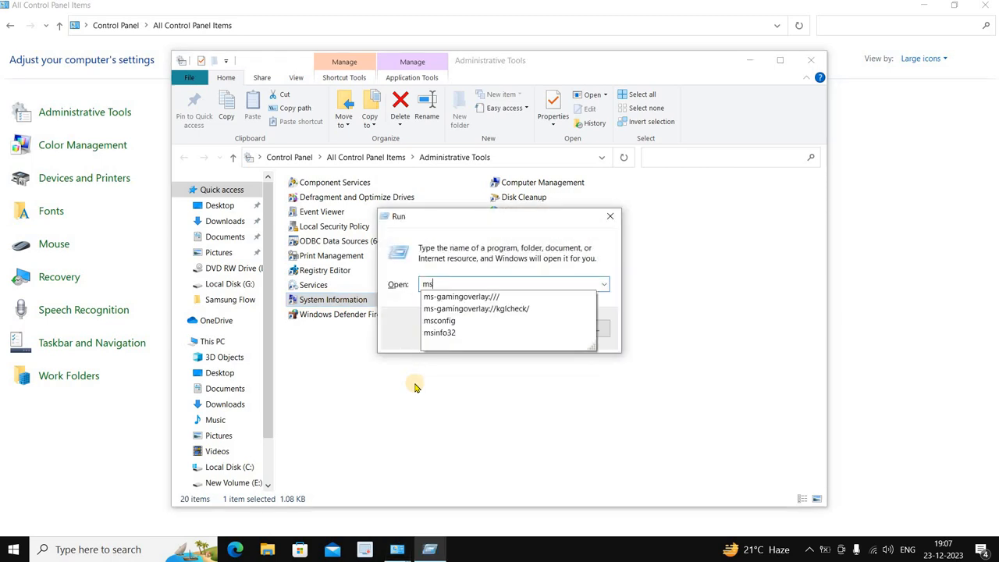
text(info3)
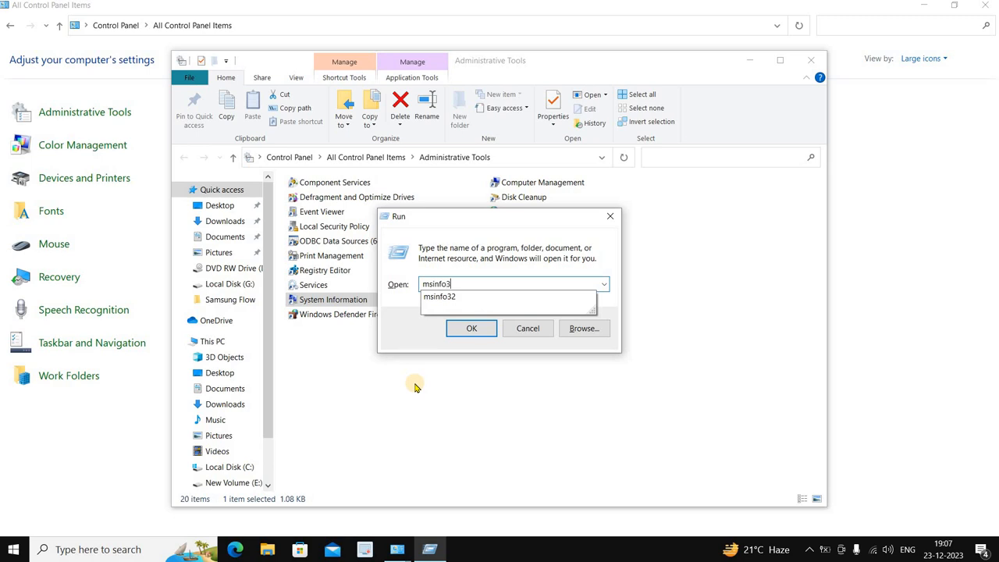
text(2)
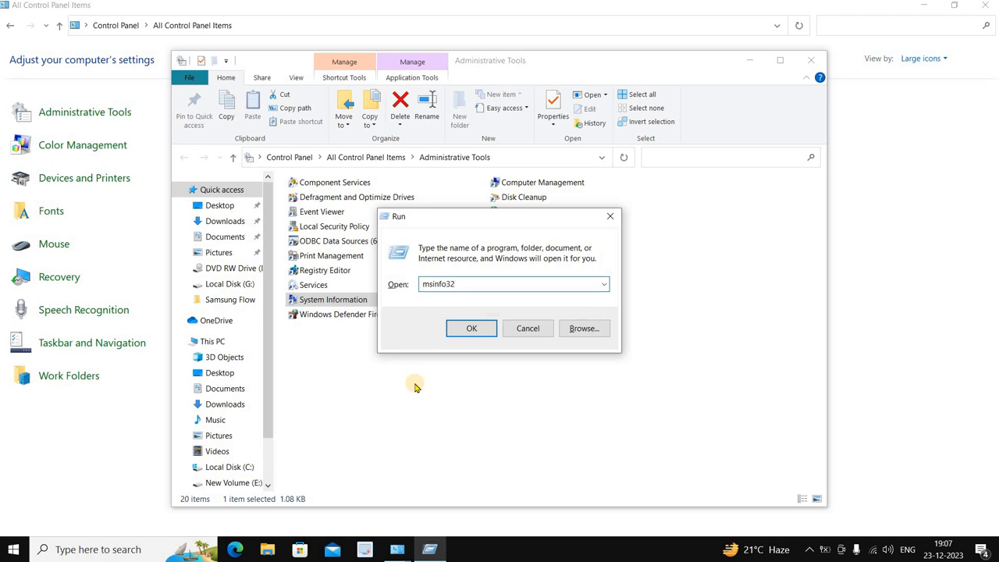
key(Return)
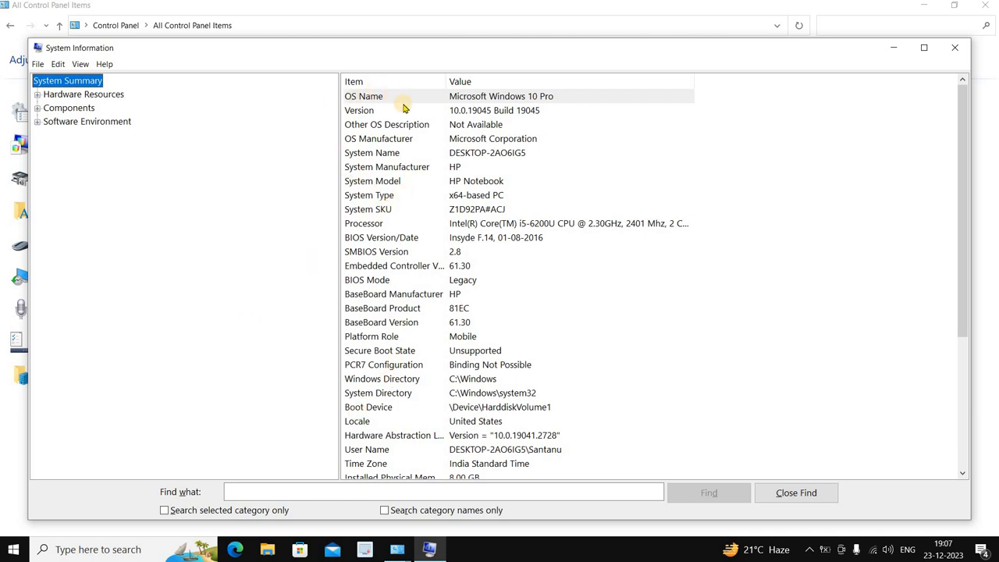
- Review the System Summary entries, including OS Name, Version, Processor and Page File, and close System Information
scroll(459, 224, down, 5)
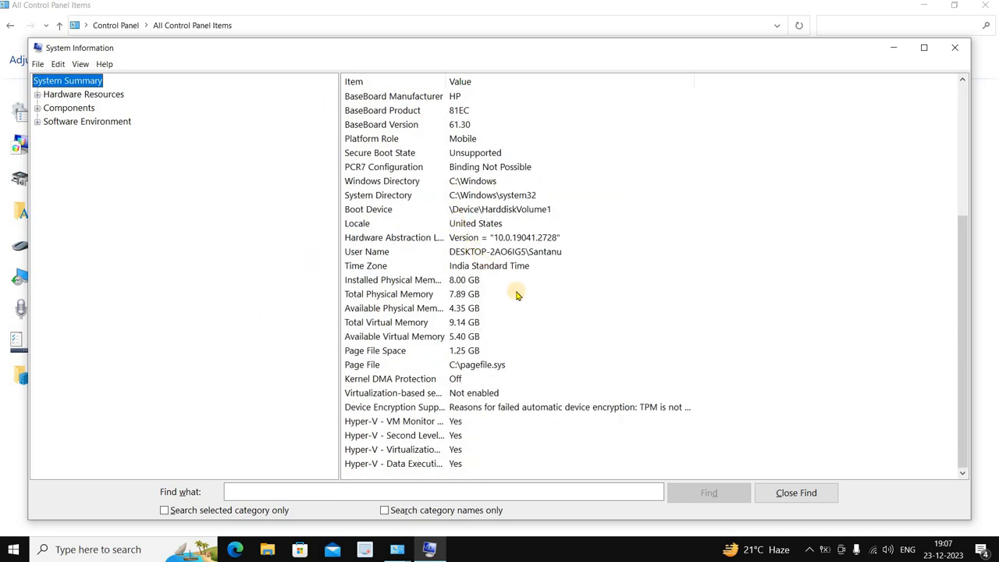
scroll(517, 290, up, 5)
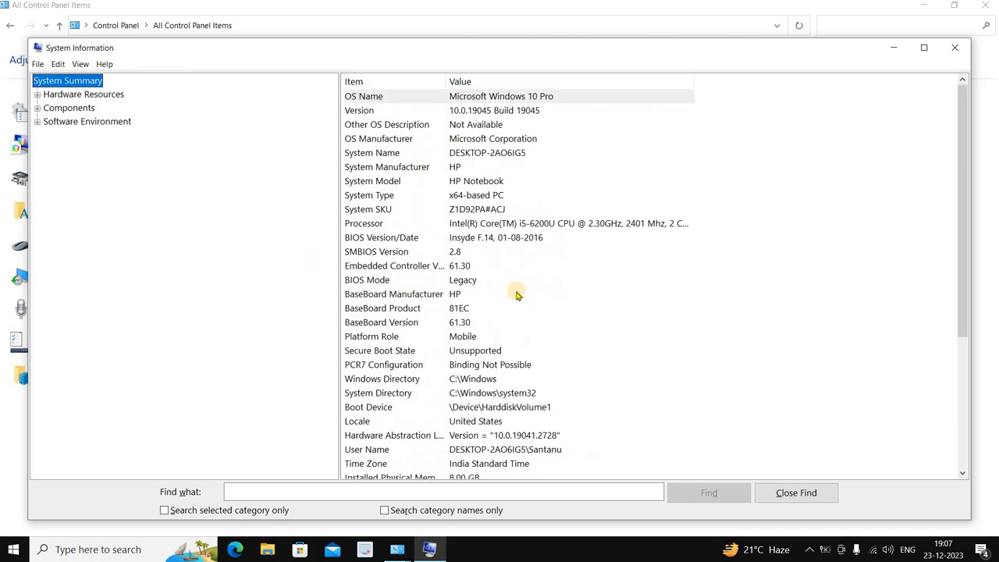
click(349, 281)
click(373, 110)
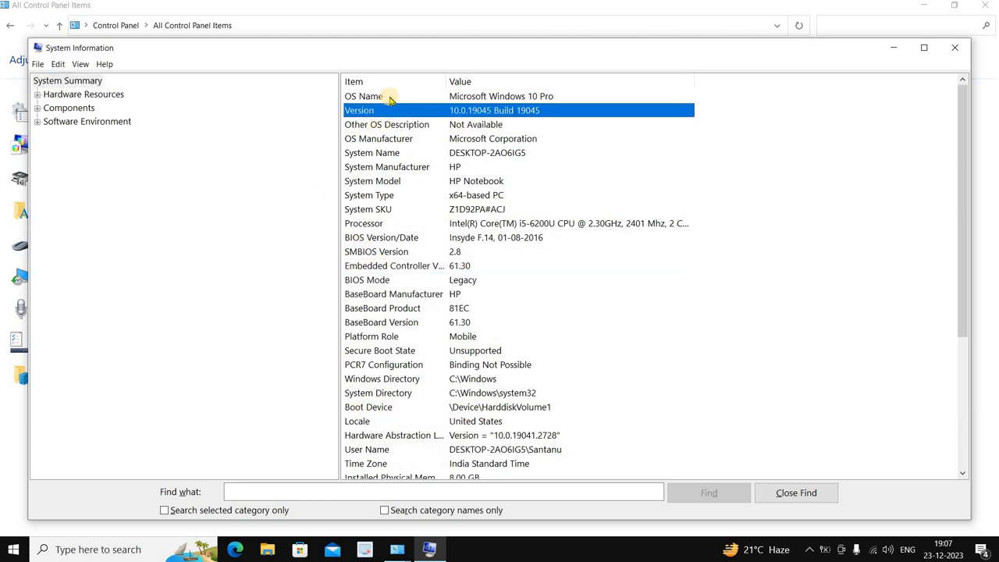
click(389, 98)
click(401, 226)
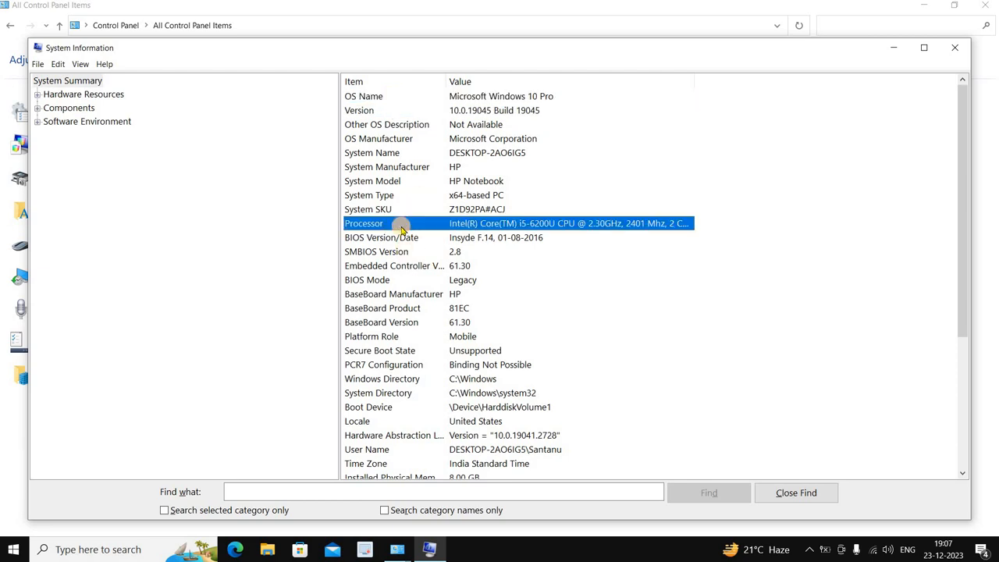
scroll(574, 297, down, 5)
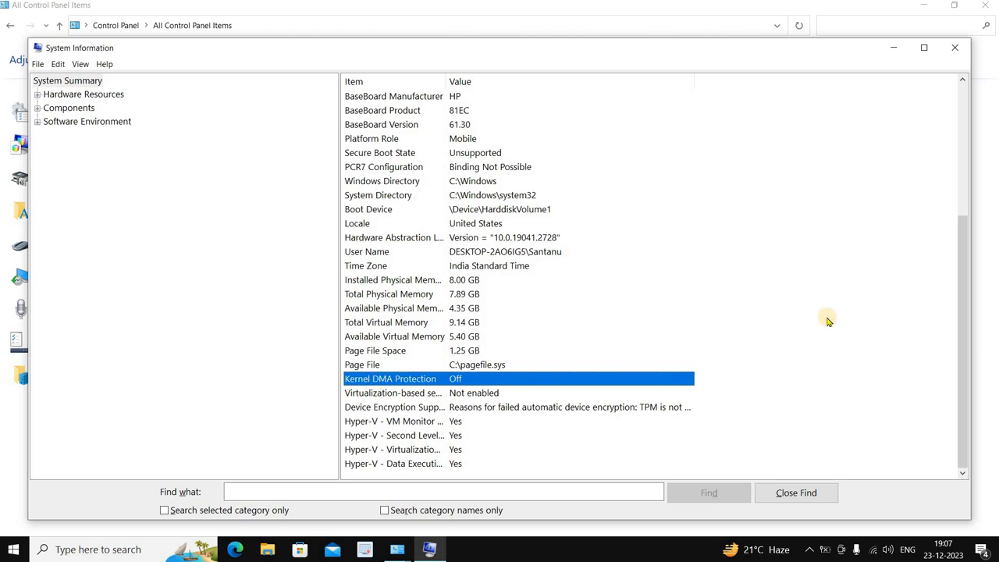
click(380, 365)
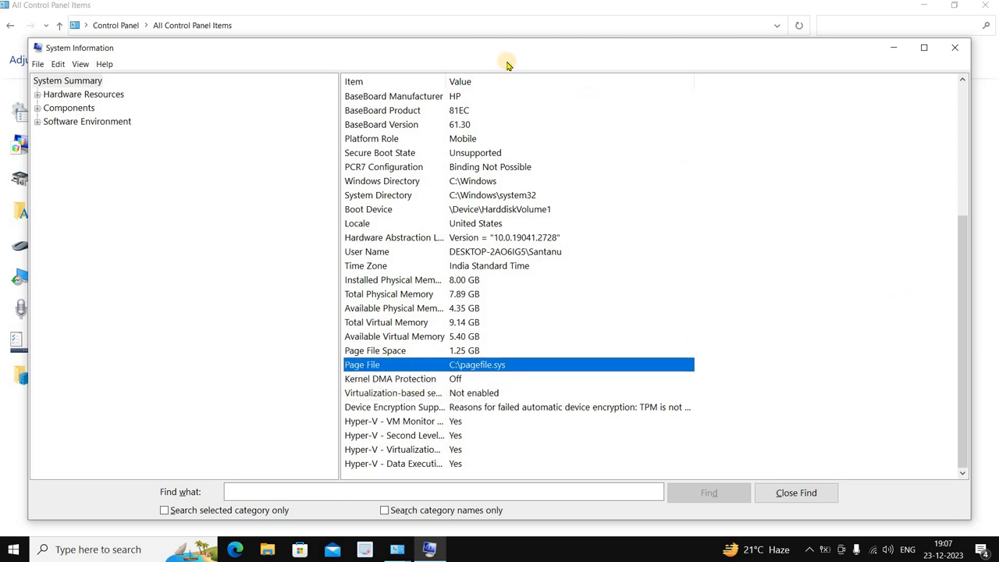
click(954, 49)
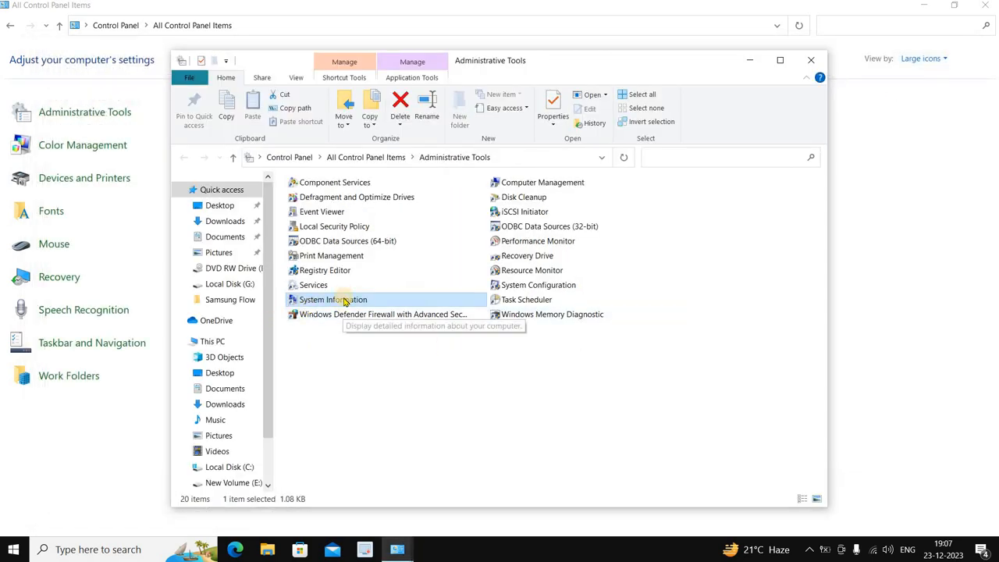
- Open Windows Defender Firewall with Advanced Security and view its Inbound Rules and Outbound Rules
click(361, 317)
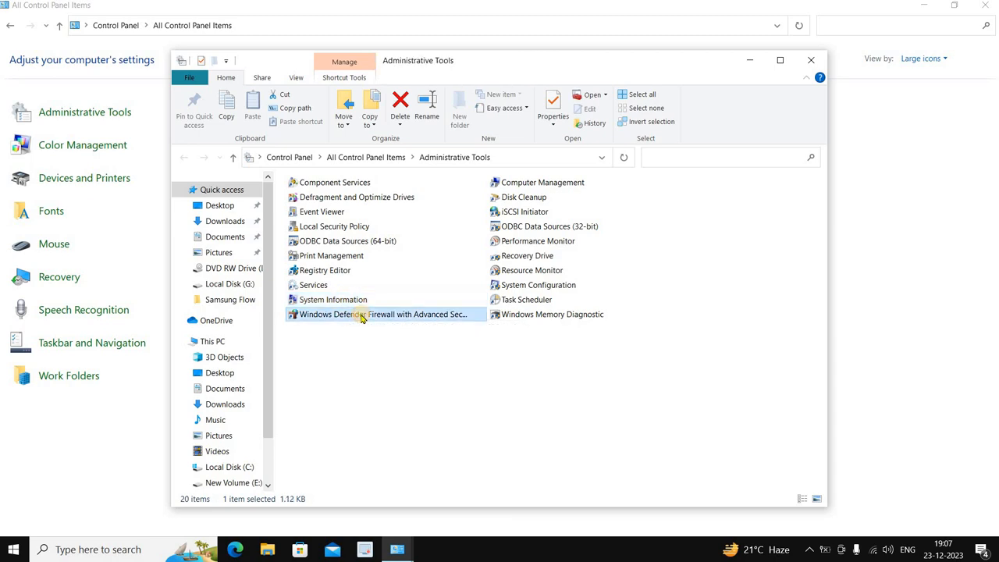
double_click(361, 316)
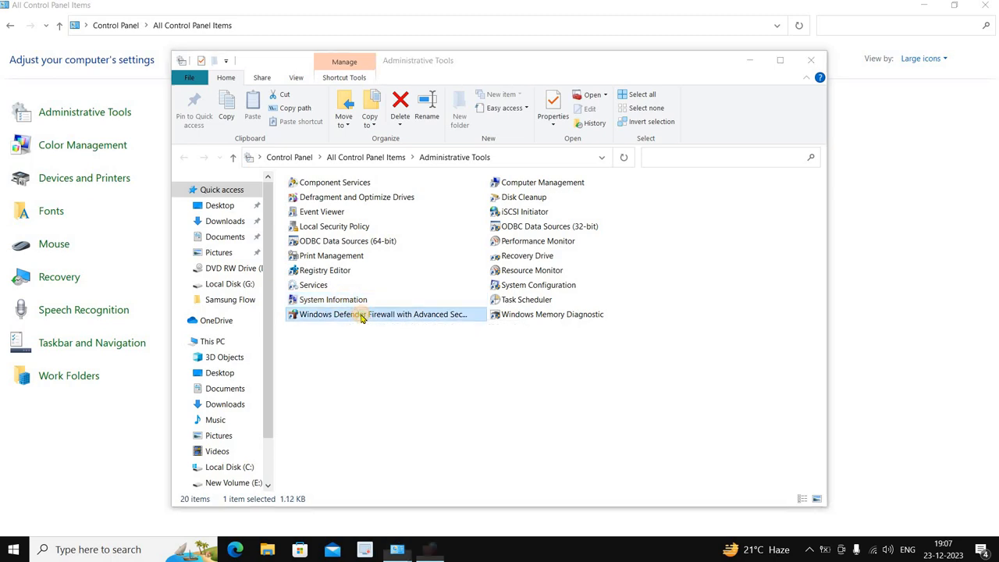
drag(309, 27, 379, 22)
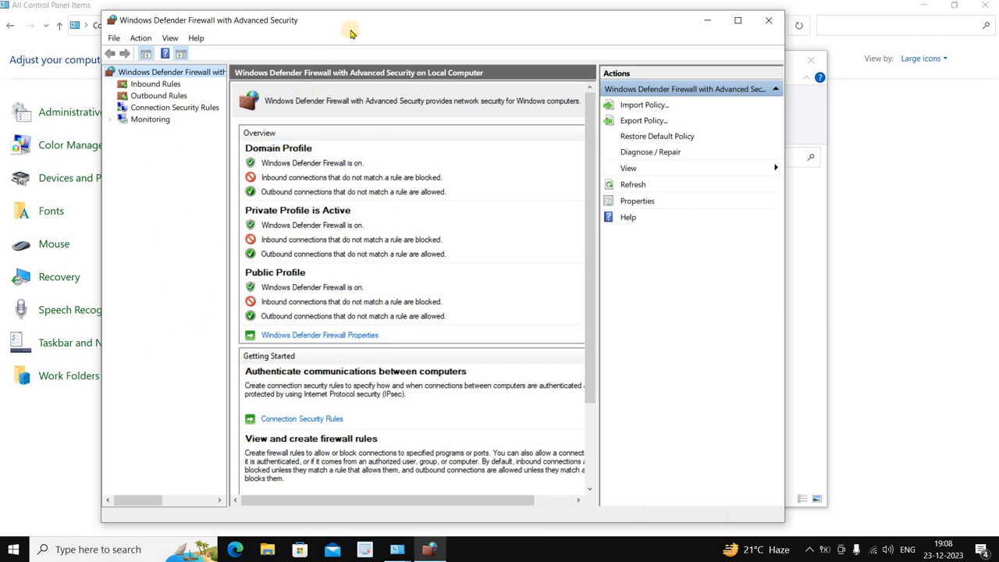
drag(363, 34, 377, 39)
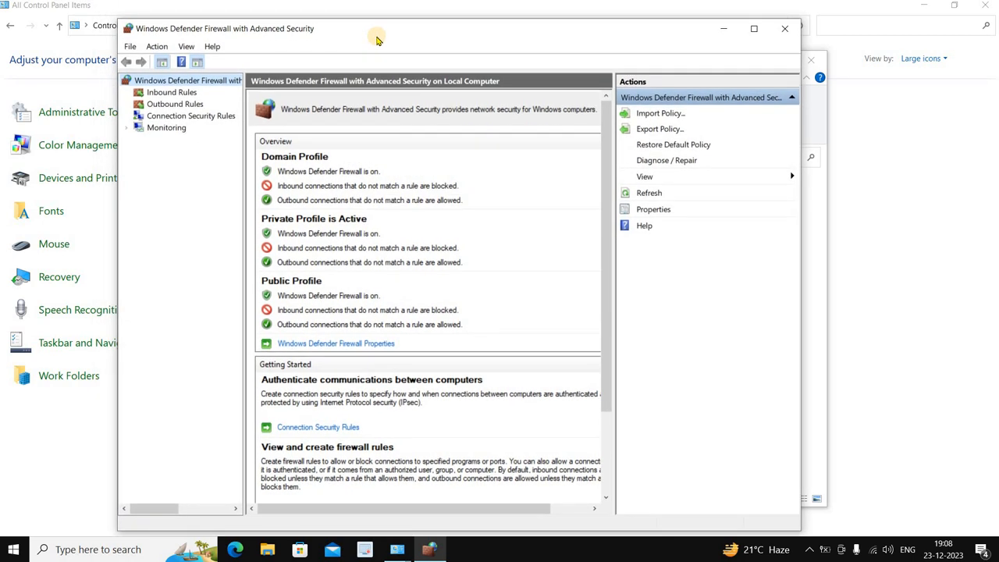
click(168, 94)
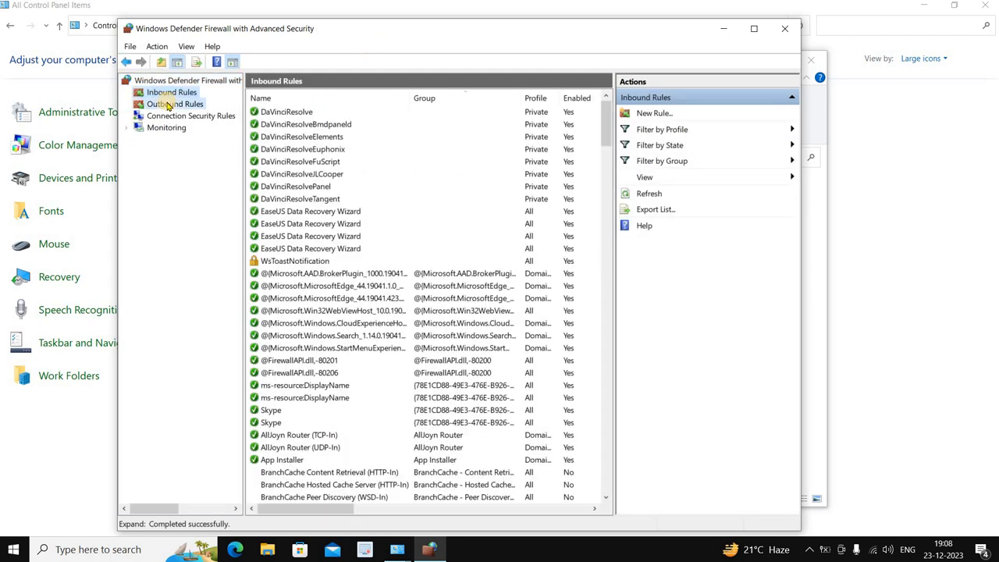
click(168, 103)
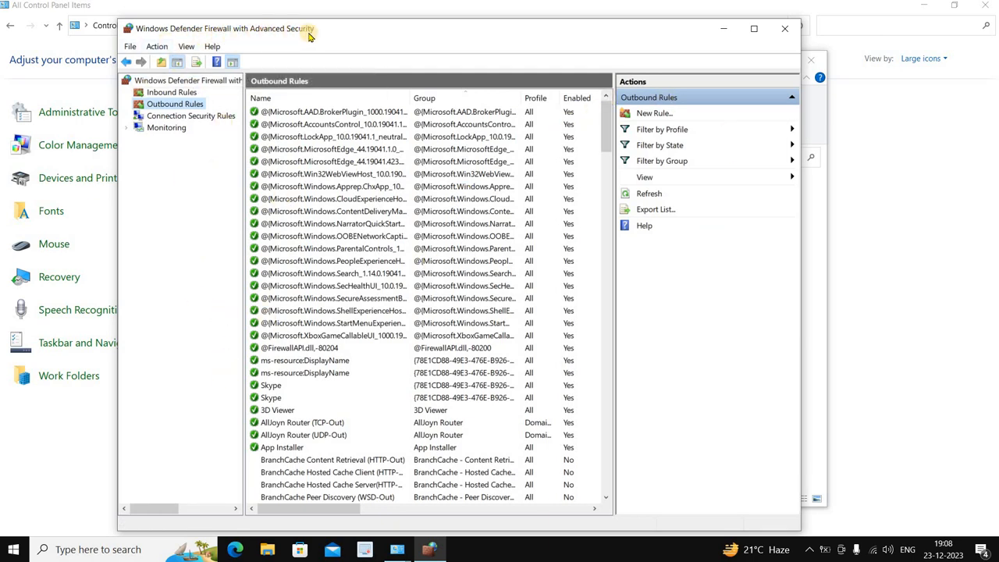
- Open the New Outbound Rule Wizard to view the rule types, dismiss it, and close the firewall console
click(652, 113)
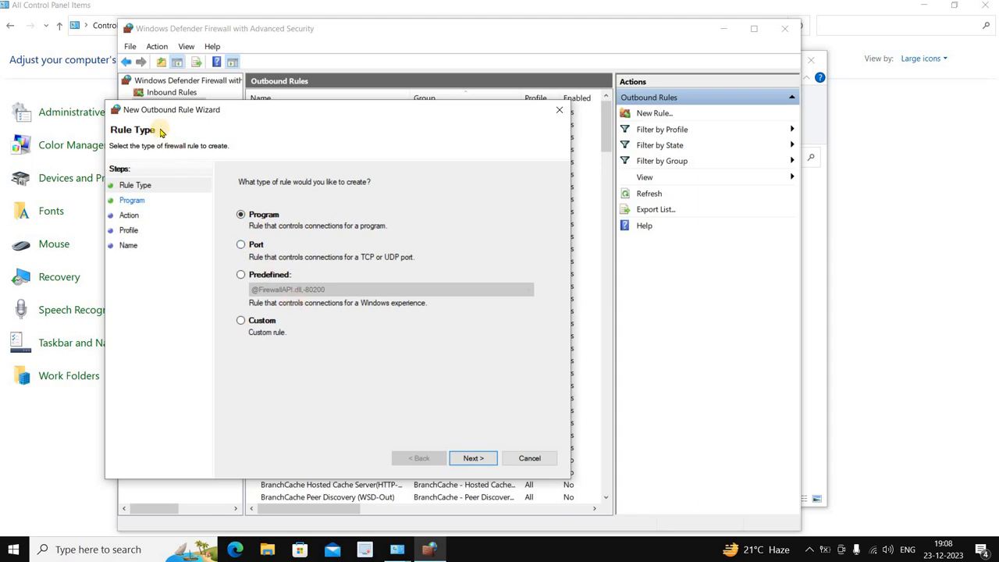
click(559, 115)
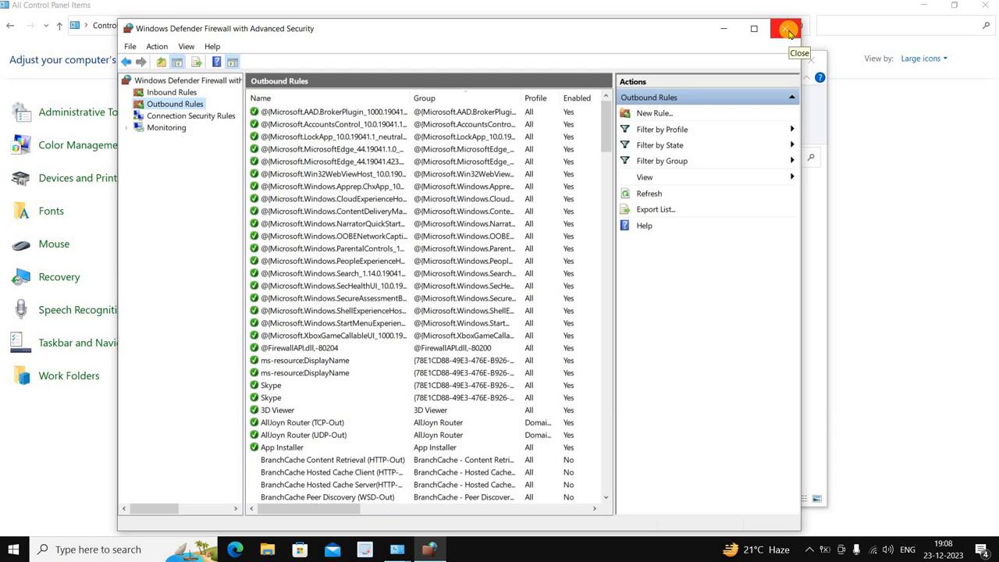
click(788, 30)
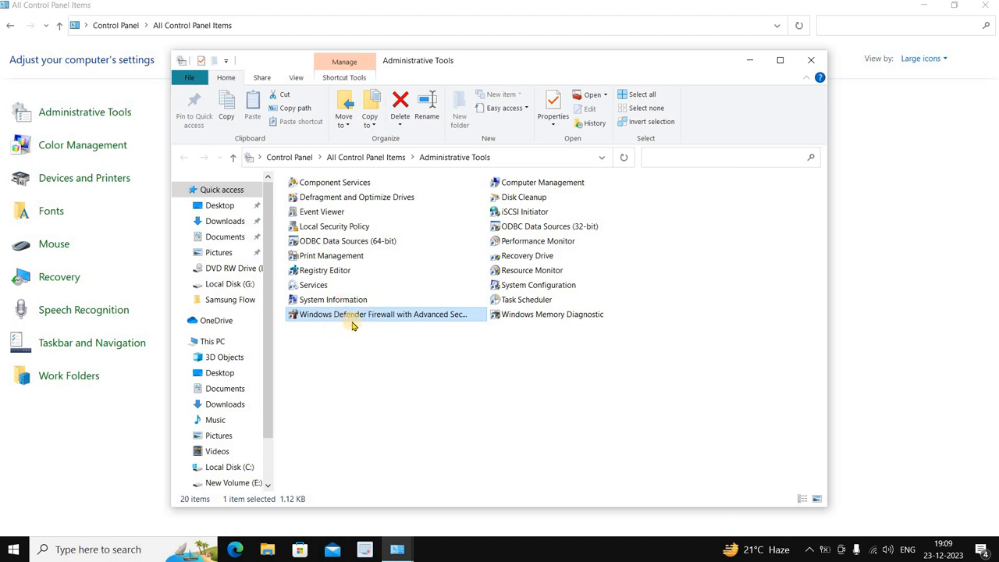
- Open Computer Management, look through Task Scheduler, Event Viewer and Shared Folders, and expand Local Users and Groups
click(546, 184)
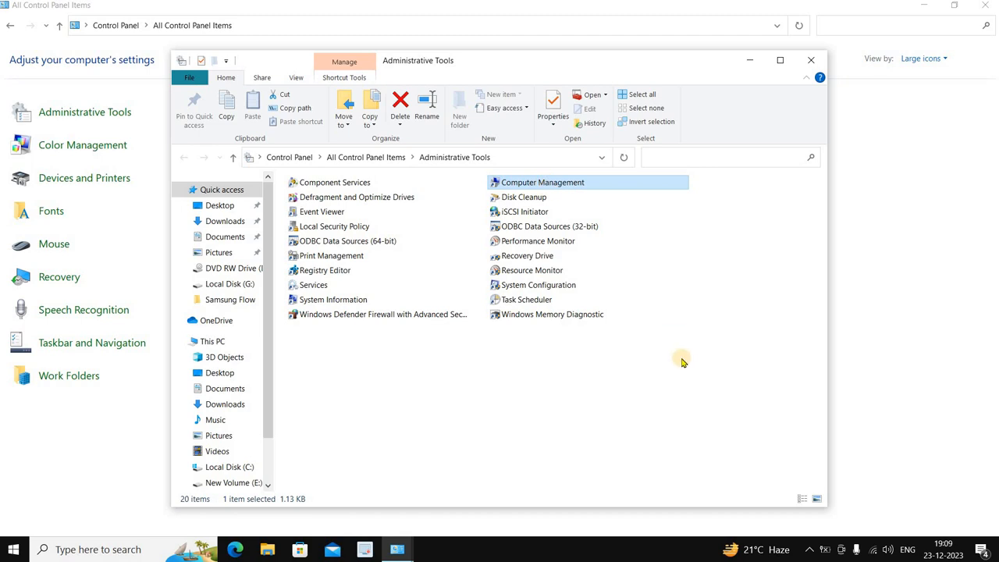
key(Return)
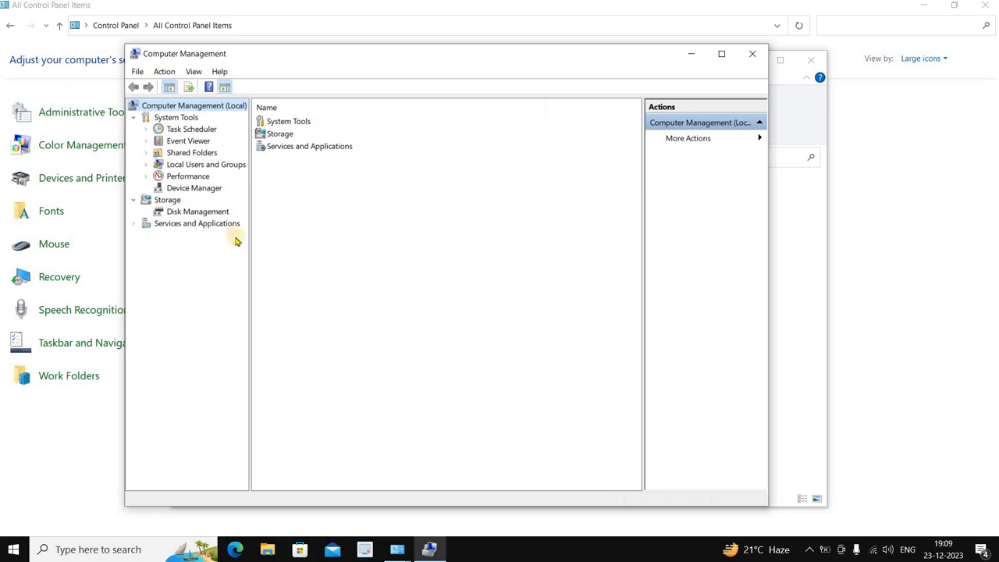
click(175, 129)
click(180, 141)
click(186, 154)
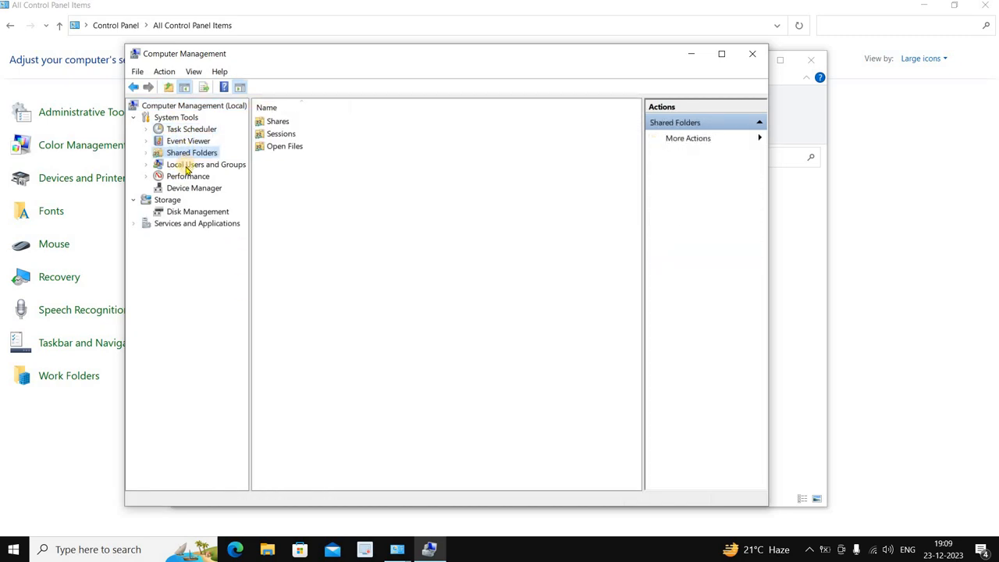
click(185, 165)
click(147, 166)
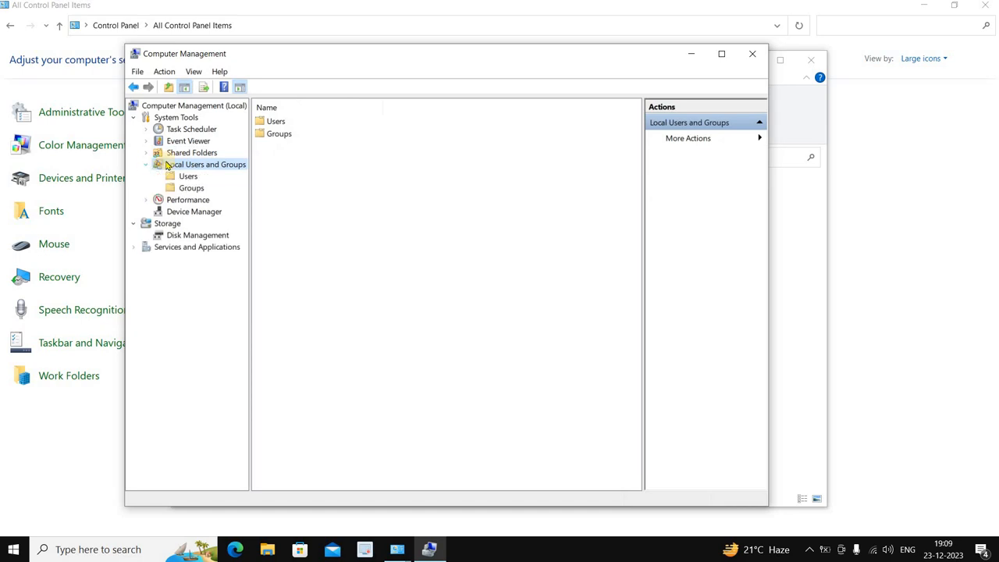
- View the local Users list and the Device Manager entries in Computer Management, and close the console
click(187, 177)
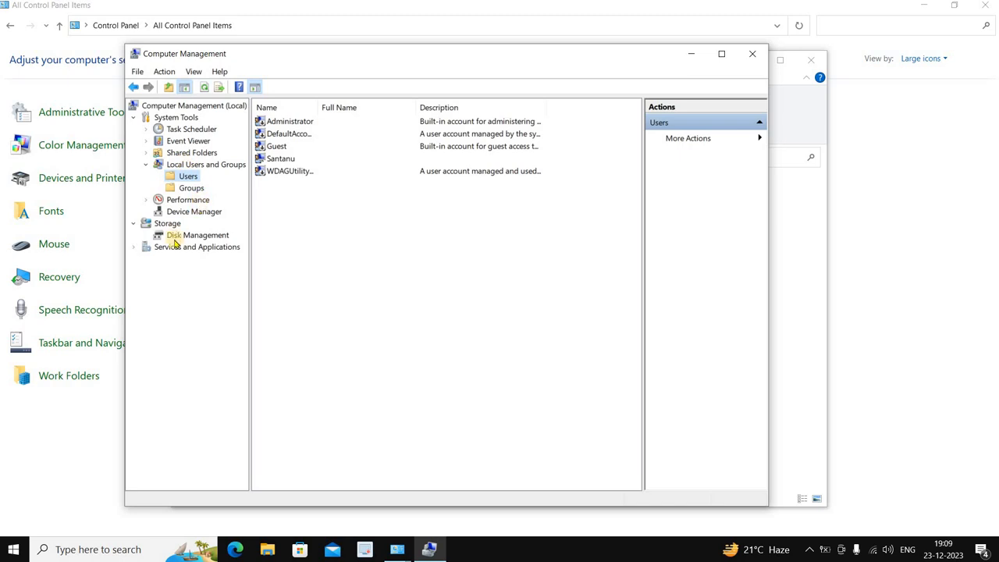
click(179, 211)
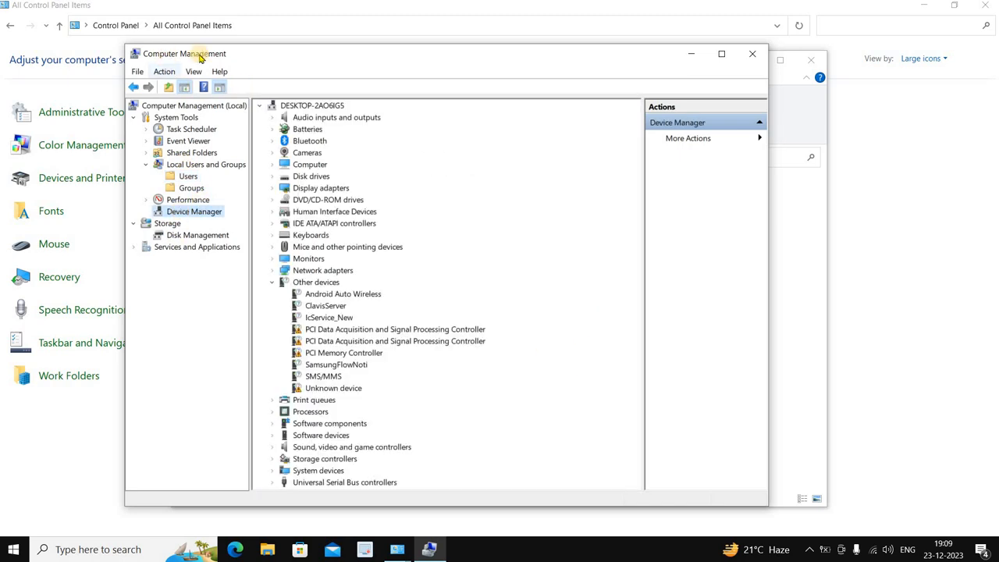
click(753, 54)
- Open Disk Cleanup, view the drives available for cleaning, and close the drive selection without starting a cleanup
click(517, 197)
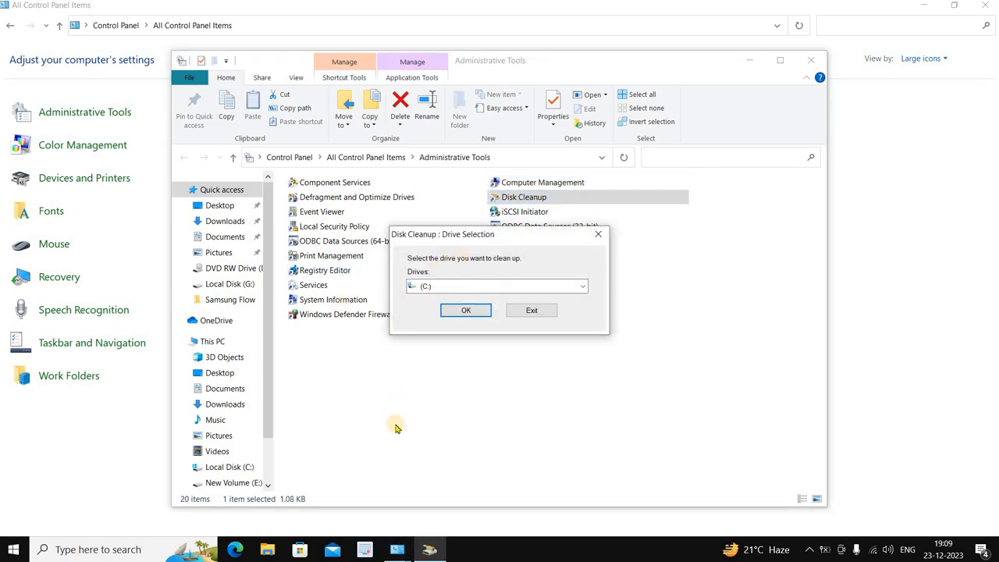
drag(524, 234, 504, 271)
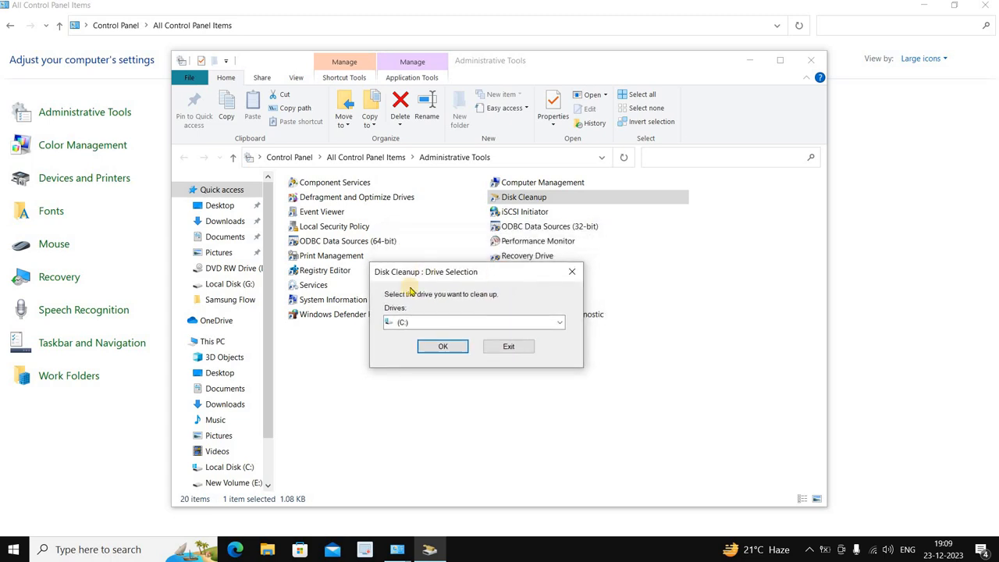
click(562, 322)
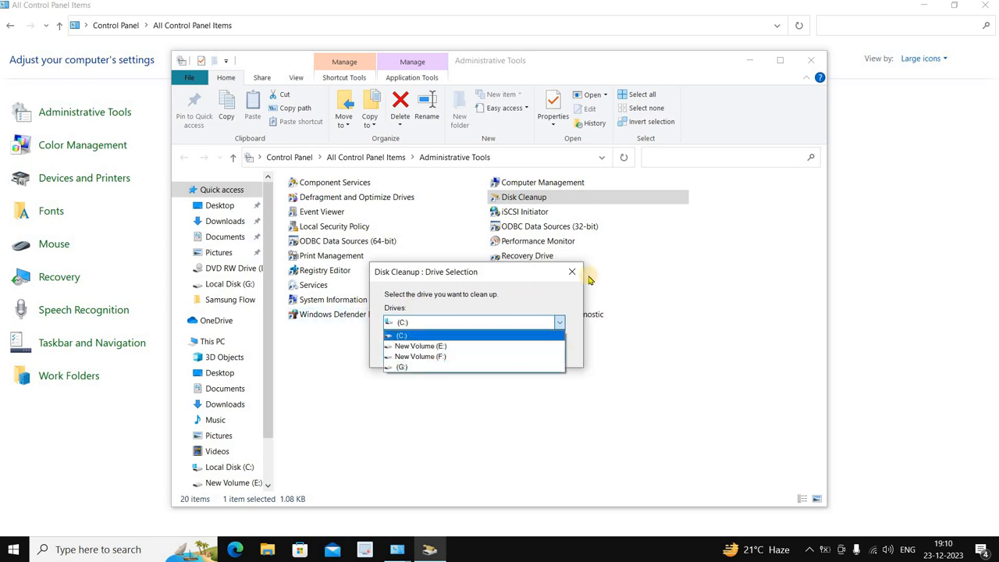
click(546, 269)
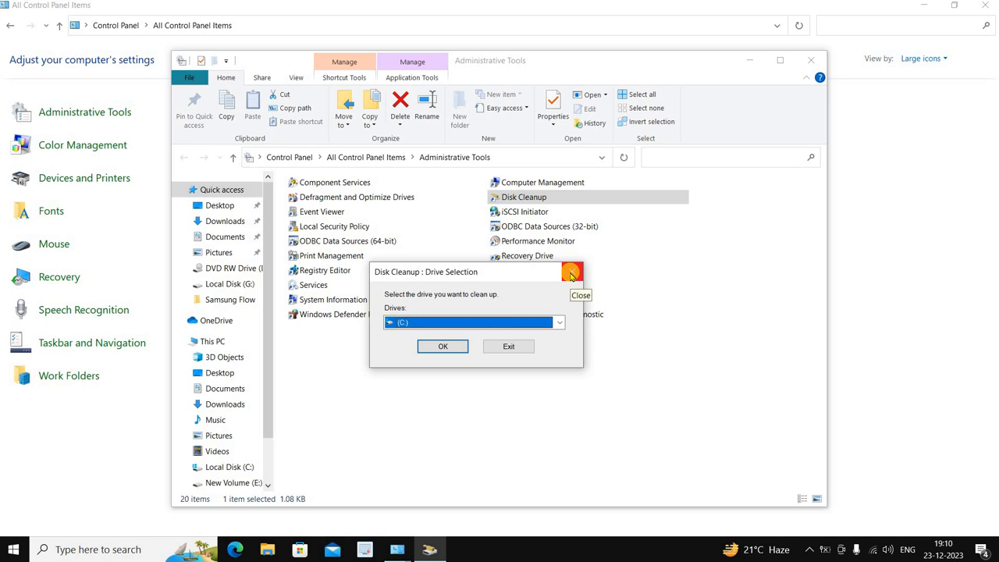
click(571, 273)
- Open iSCSI Initiator, decline starting the Microsoft iSCSI service, and view the Targets properties before closing the dialog
click(526, 213)
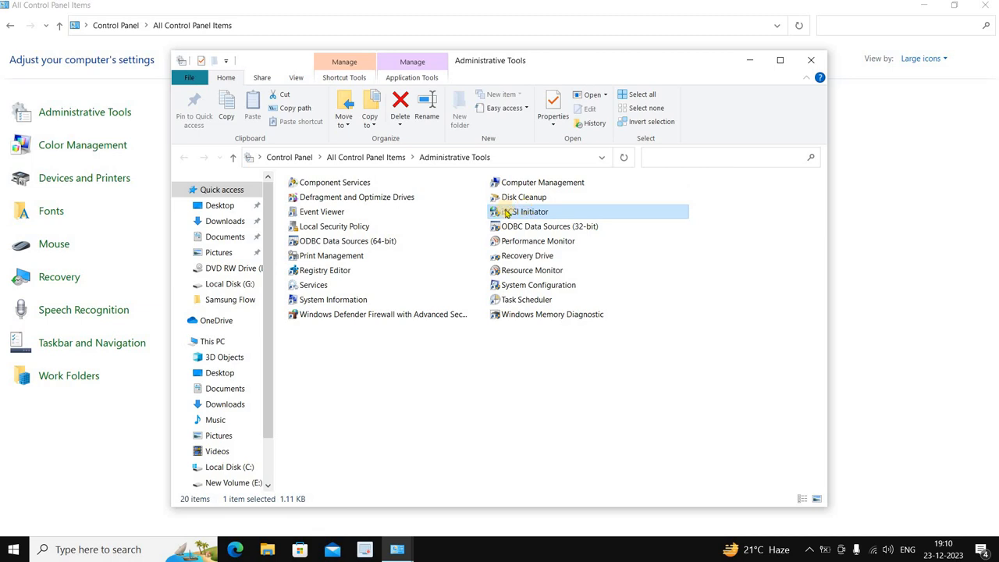
double_click(549, 214)
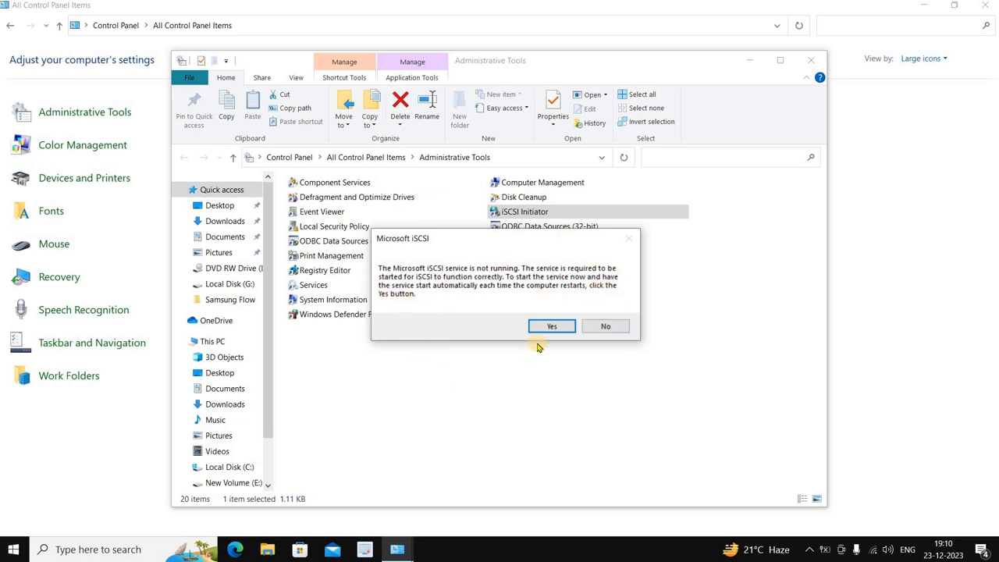
click(609, 326)
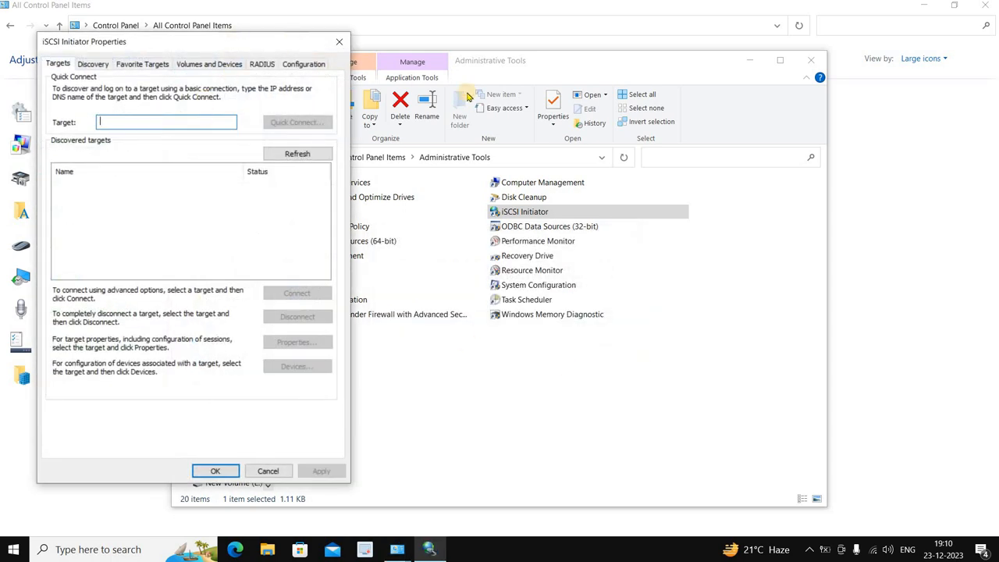
drag(218, 37, 519, 105)
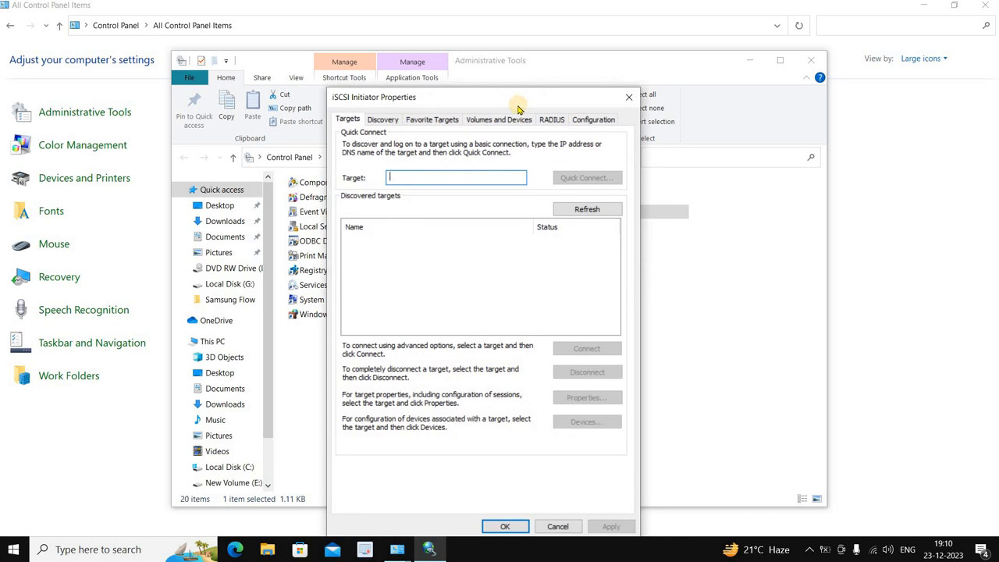
click(629, 96)
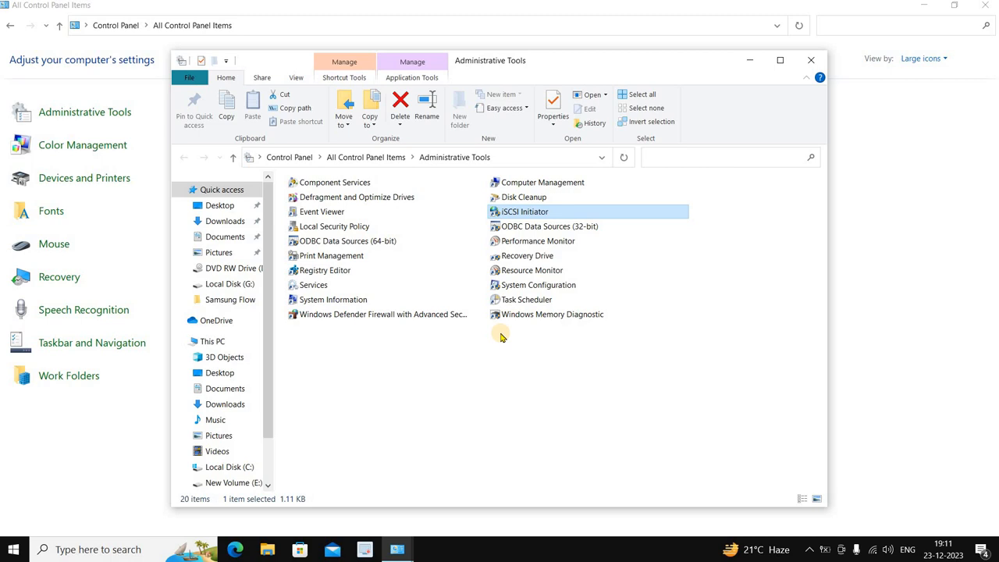
- Open Performance Monitor, view its live graph, the System data collector sets and the Reports folders, and close it
click(534, 228)
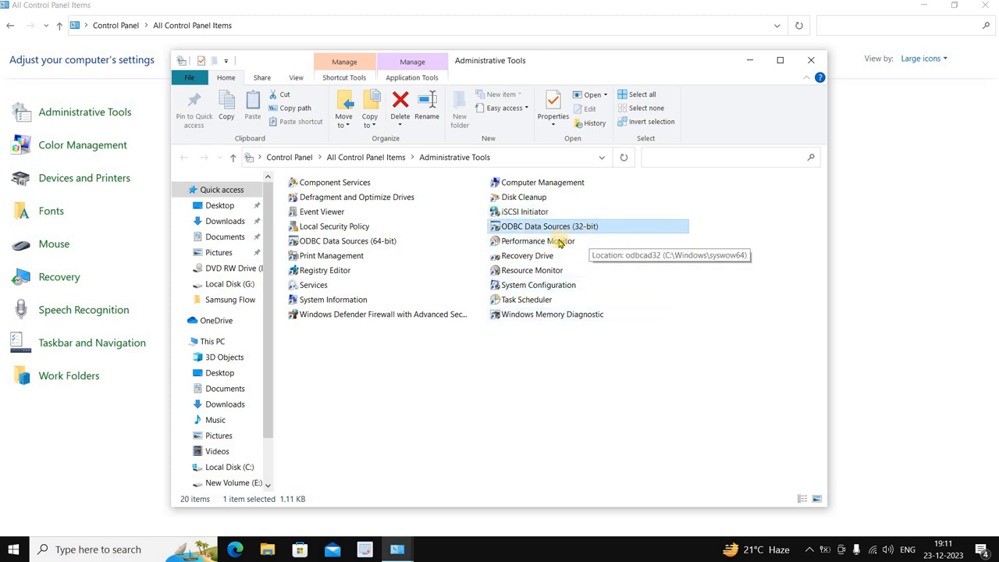
double_click(560, 241)
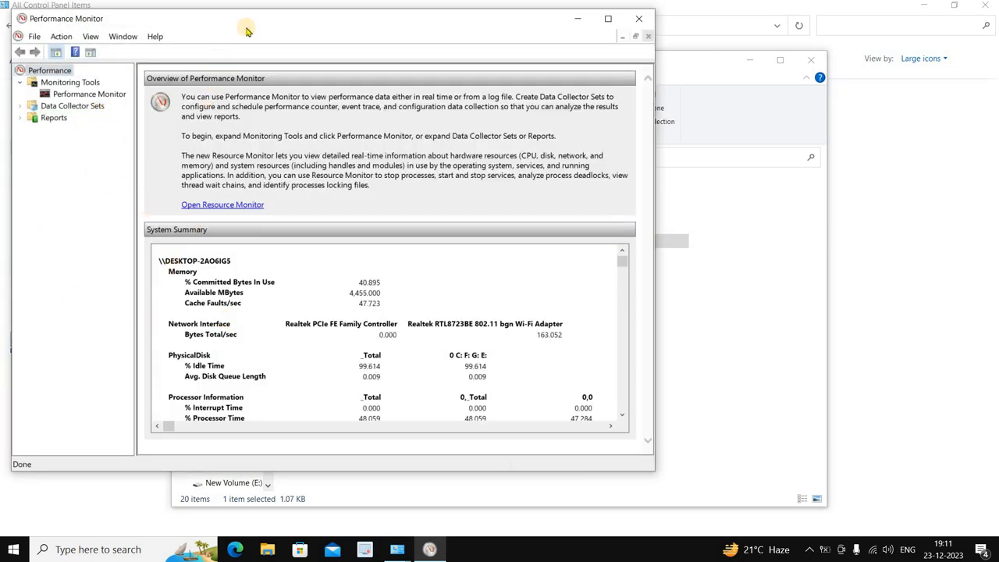
drag(246, 23, 390, 61)
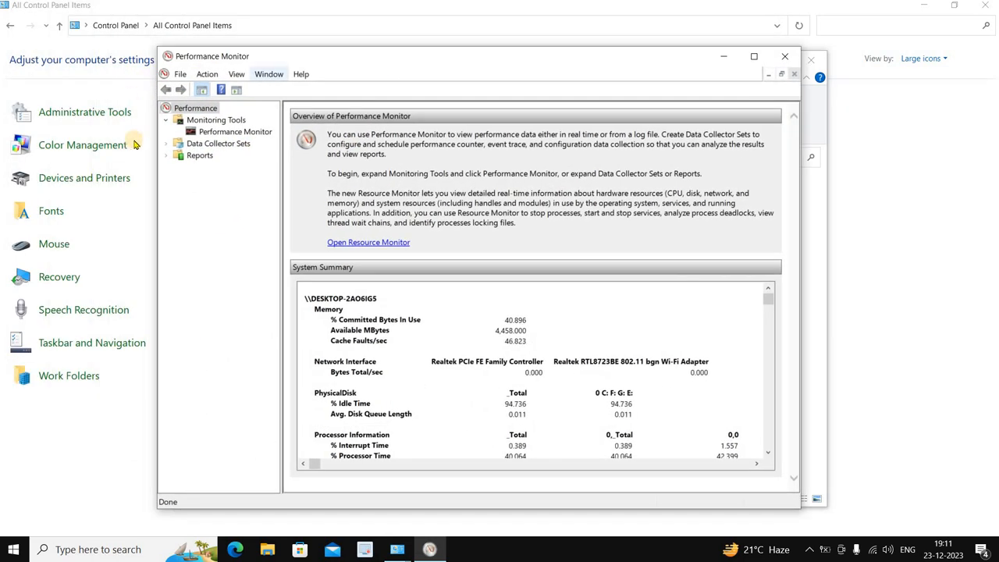
click(227, 131)
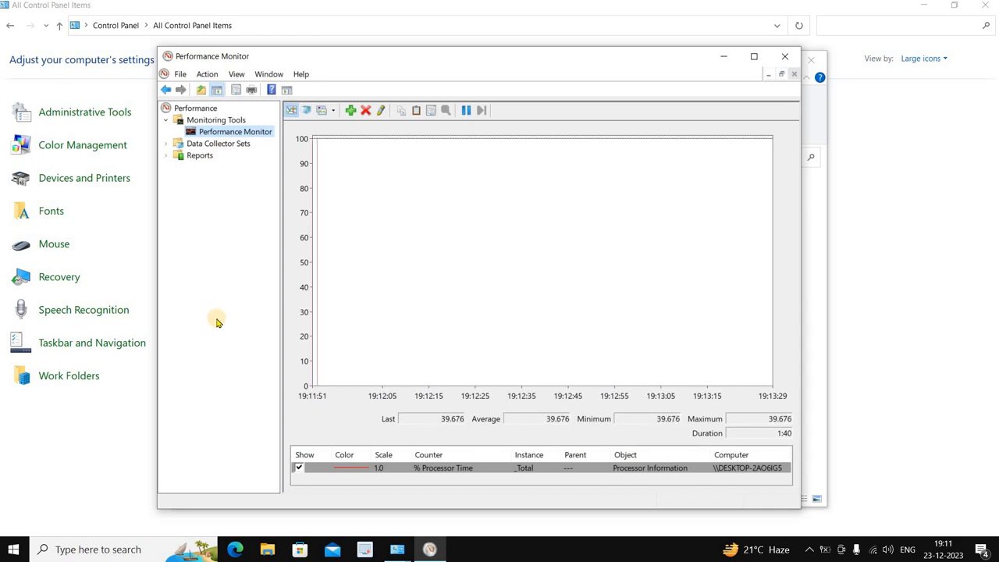
click(166, 143)
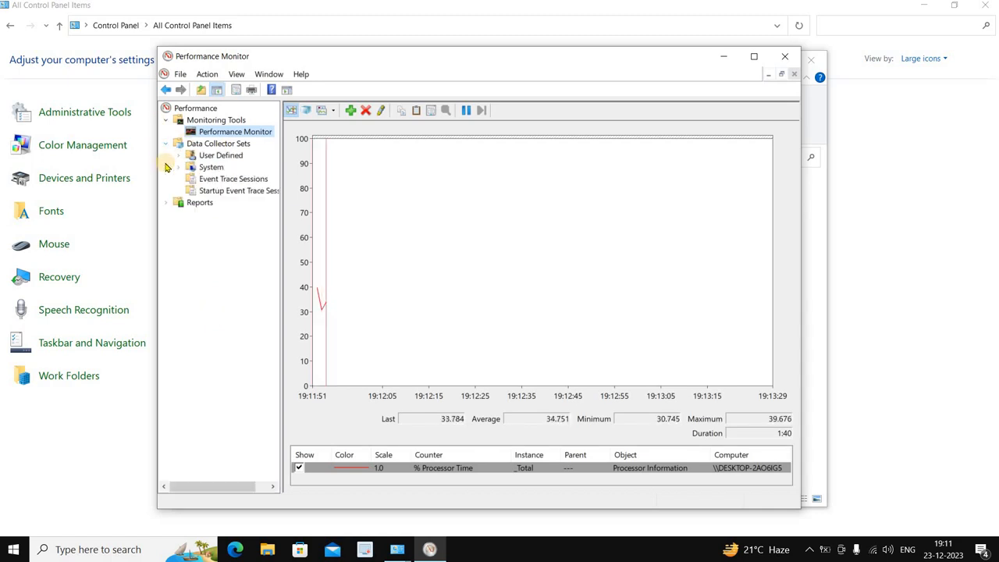
click(209, 167)
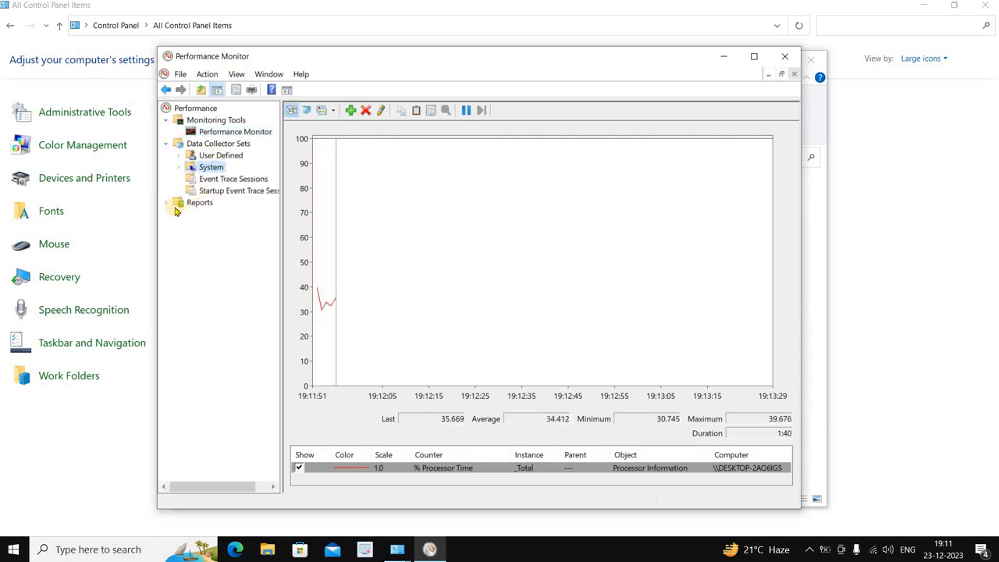
click(166, 202)
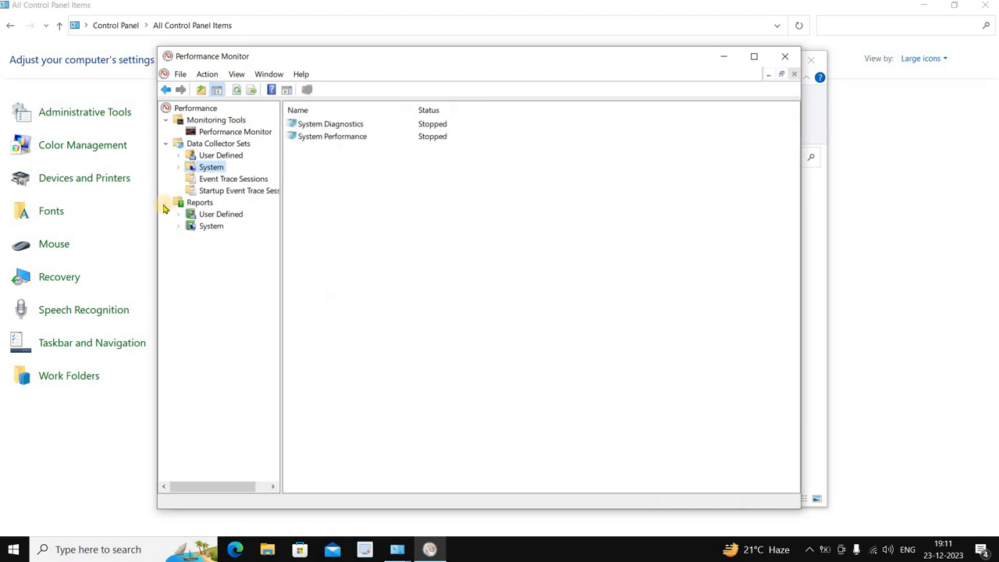
click(221, 132)
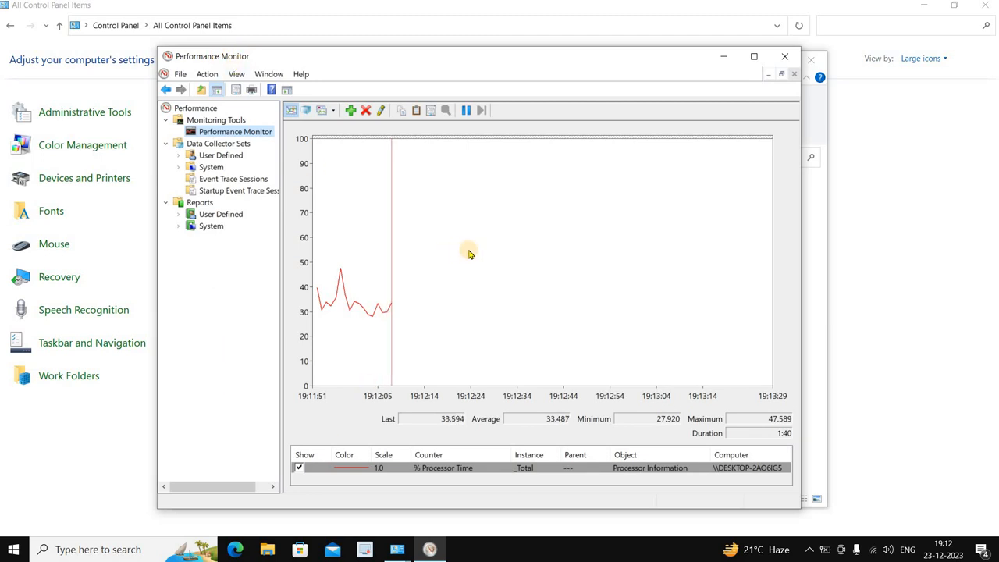
click(785, 56)
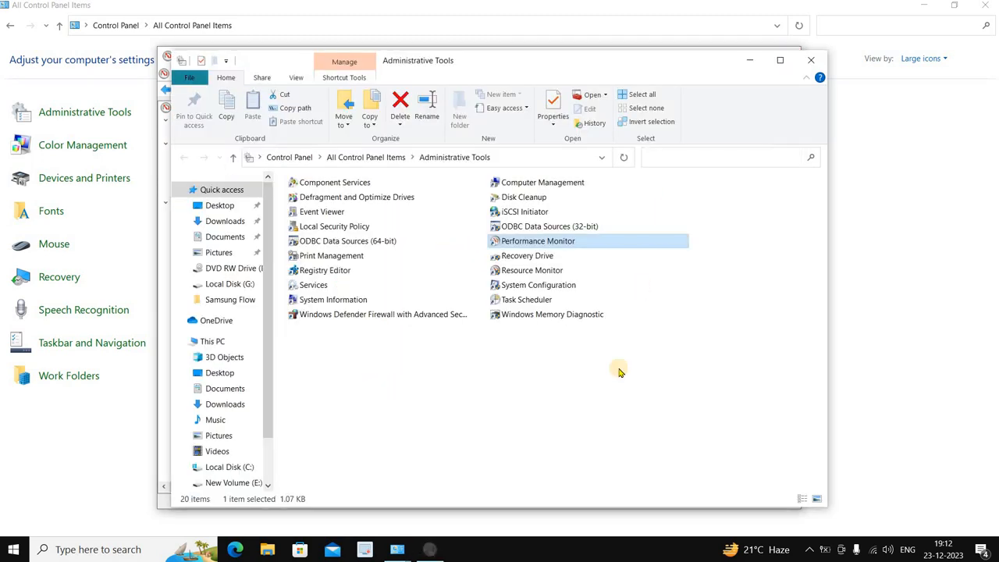
- Open the Recovery Drive wizard to view its backup option, and close it without creating a drive
click(539, 257)
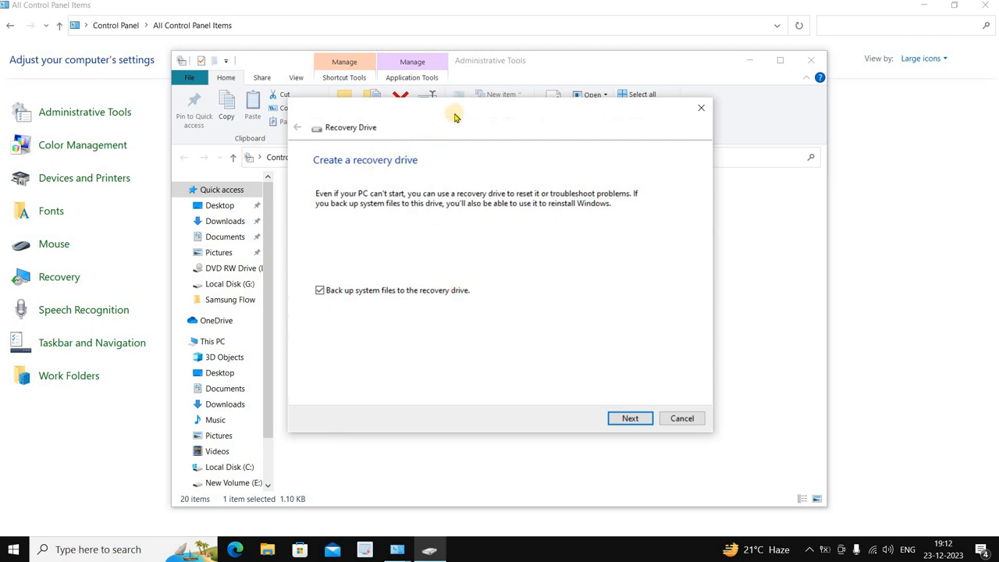
drag(455, 117, 498, 161)
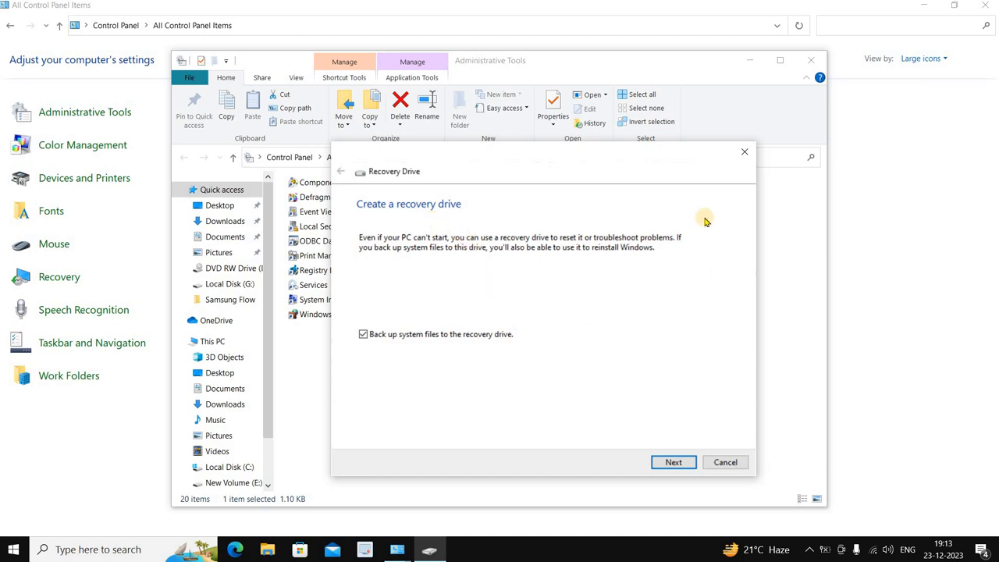
click(744, 151)
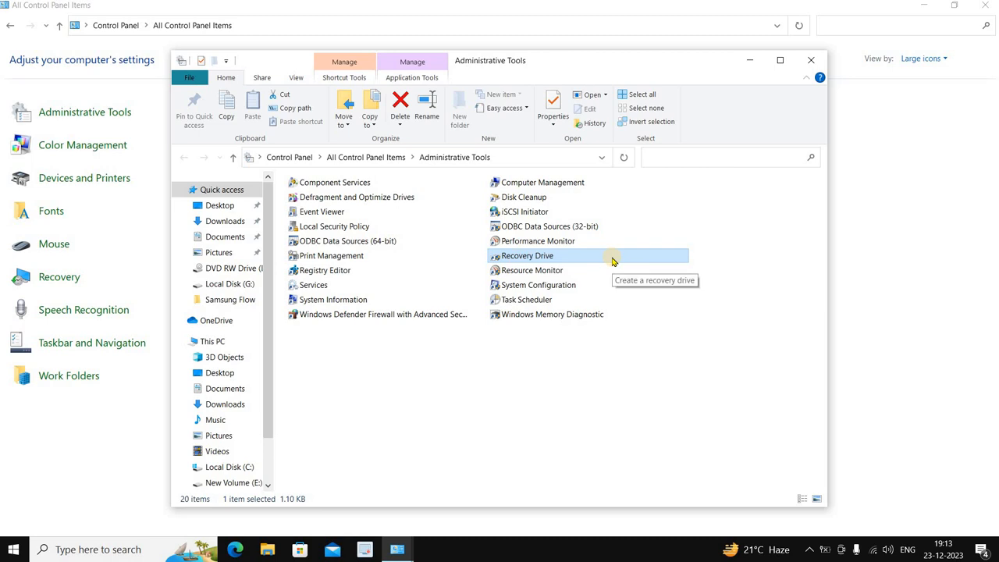
- Open Resource Monitor and view its Overview, Memory, Disk and Network graphs
double_click(525, 269)
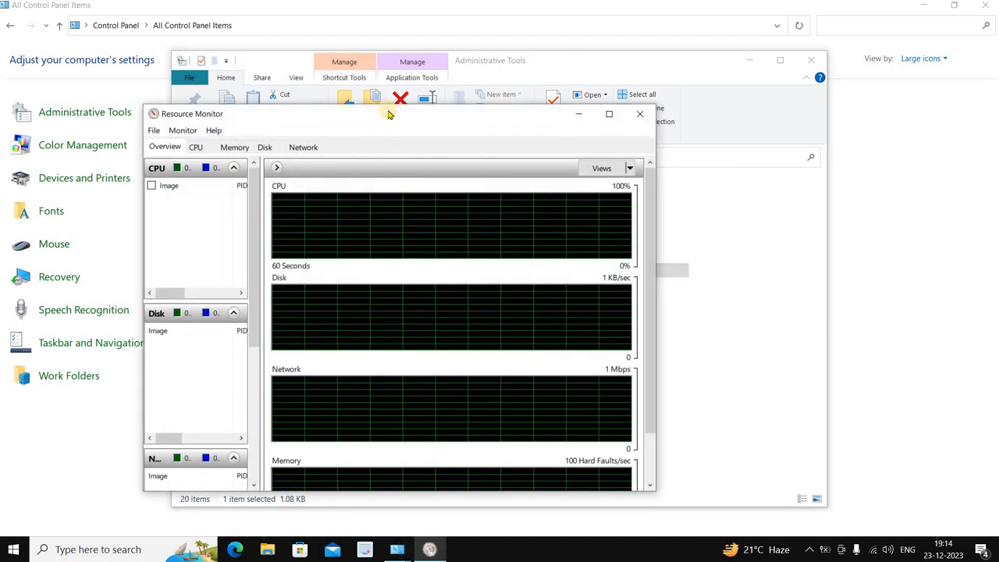
drag(388, 114, 456, 102)
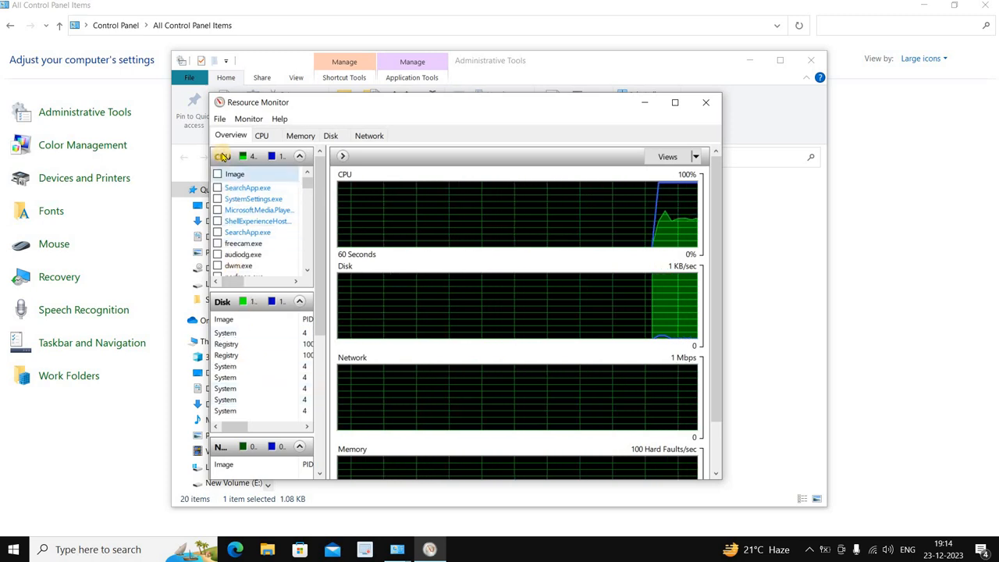
click(309, 135)
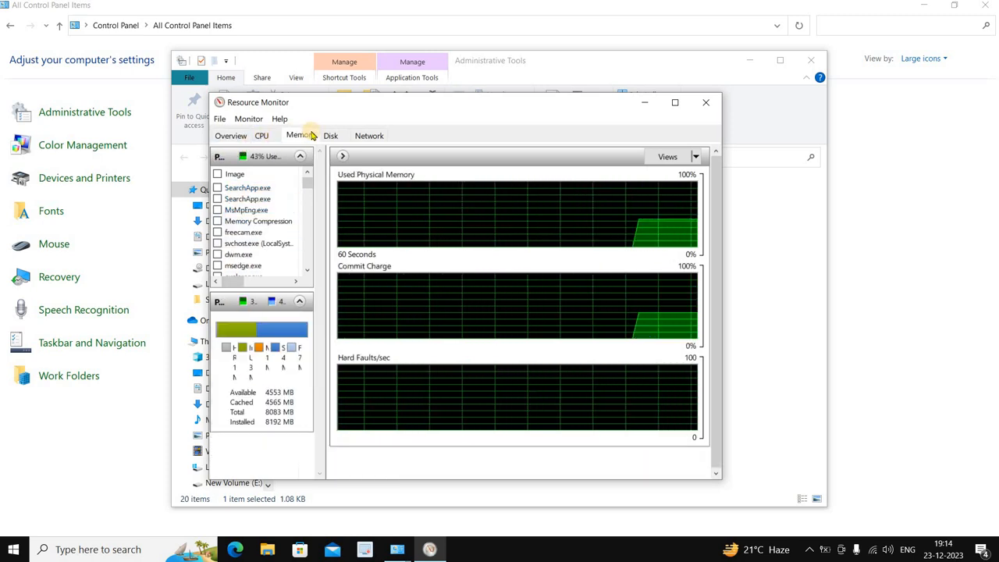
click(330, 135)
click(369, 138)
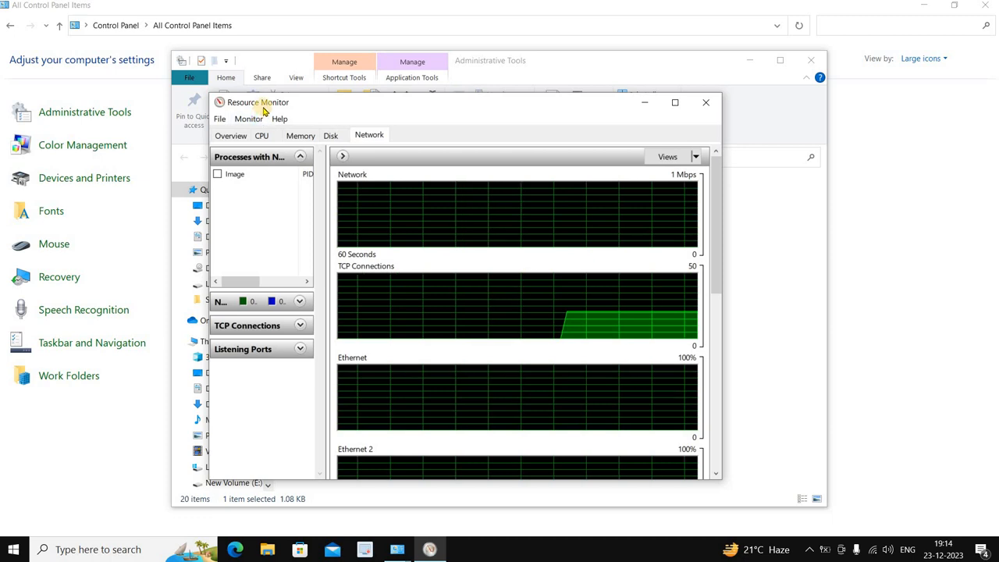
- Maximize Resource Monitor, expand Network Activity and TCP Connections to inspect the SearchApp.exe connections, and close the monitor
click(676, 104)
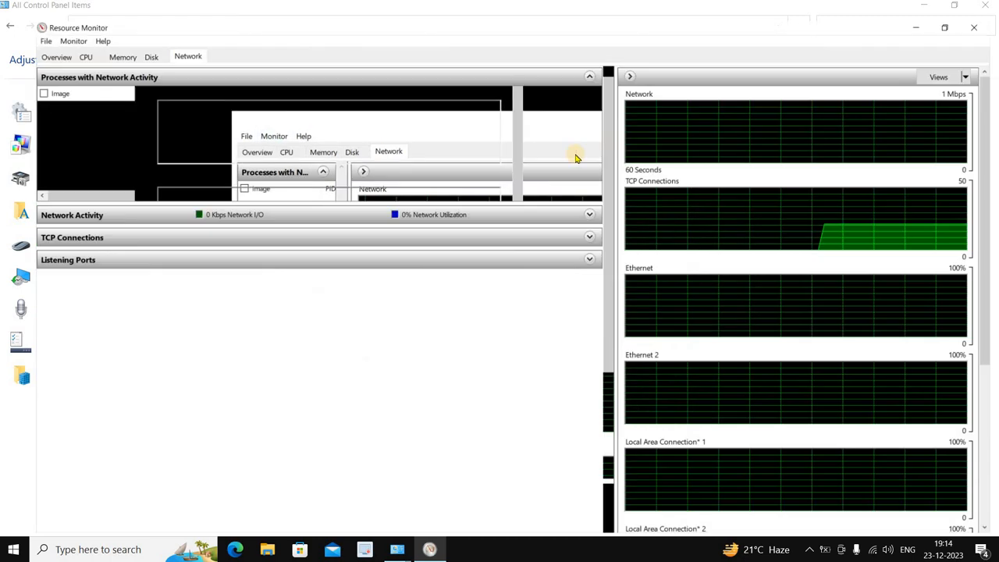
click(570, 203)
click(582, 347)
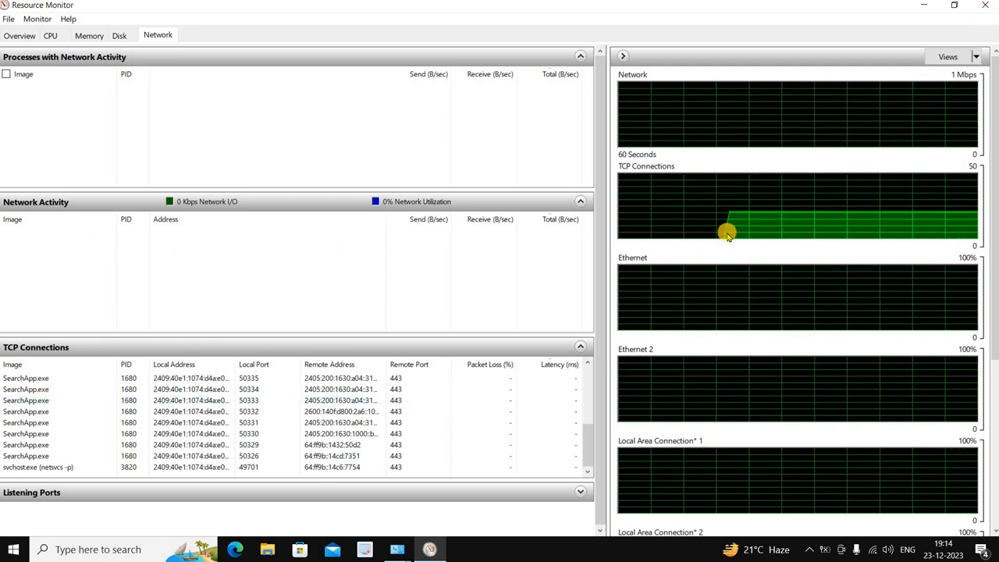
click(207, 380)
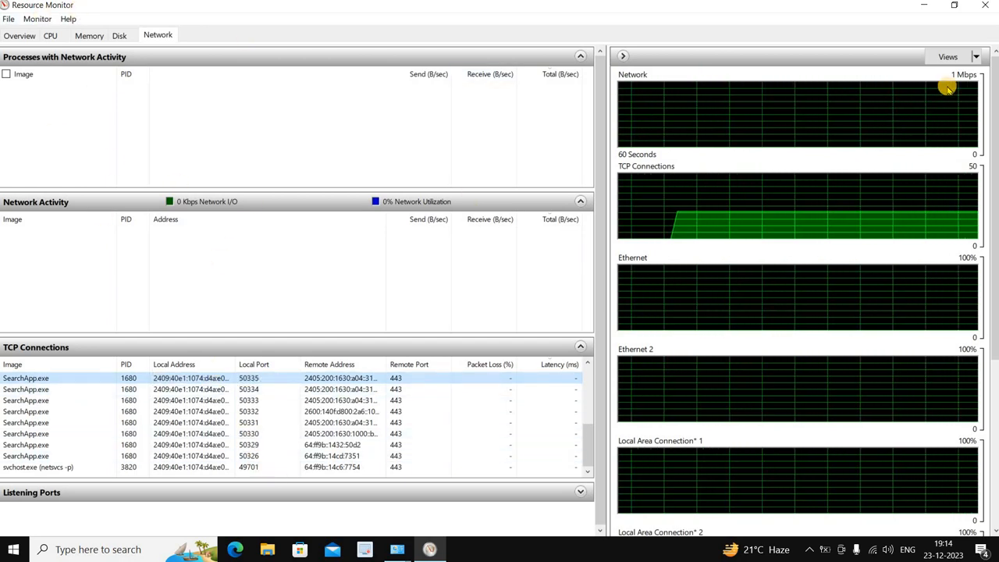
click(984, 4)
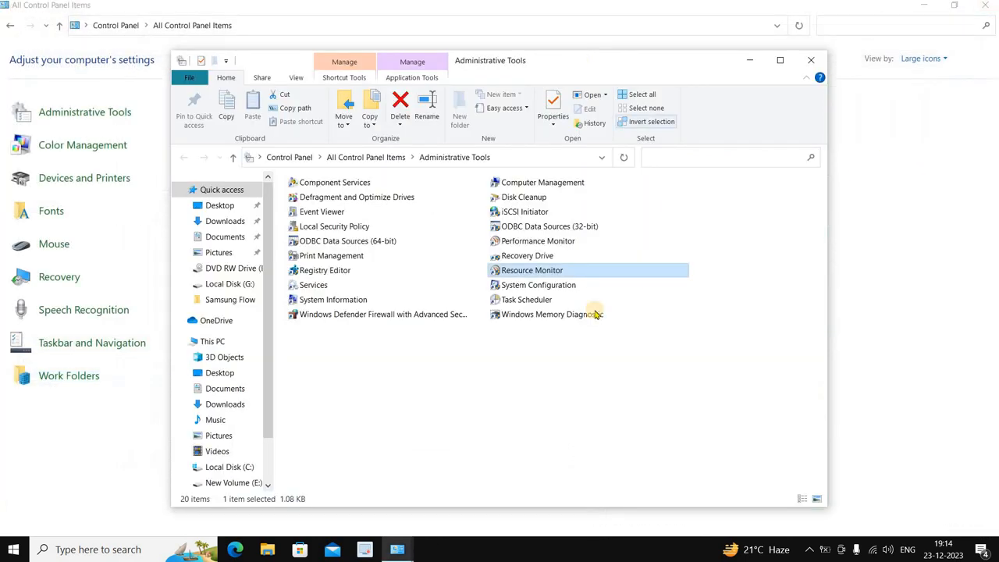
- Open System Configuration to view the General startup selection options, and close it without changes
double_click(558, 284)
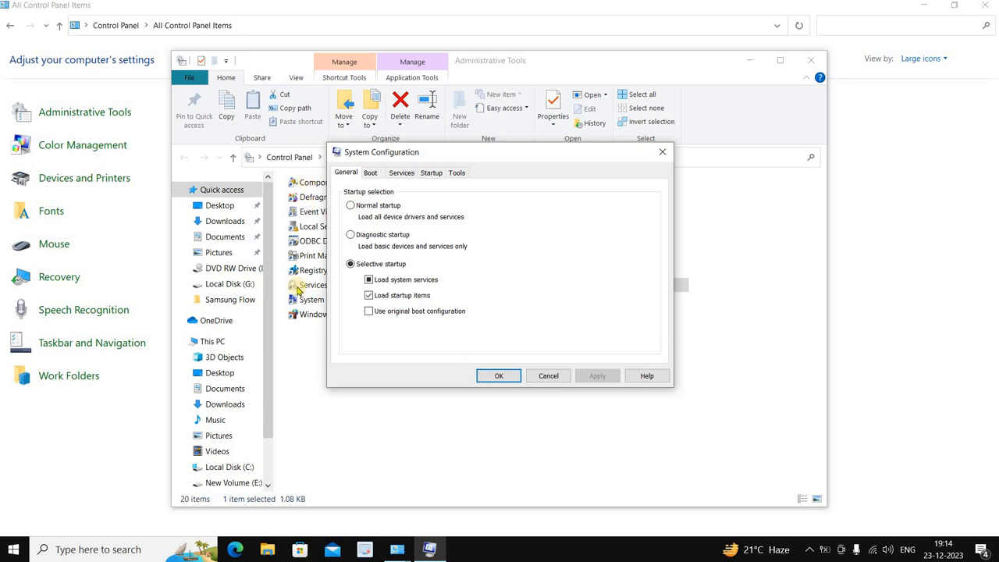
click(663, 154)
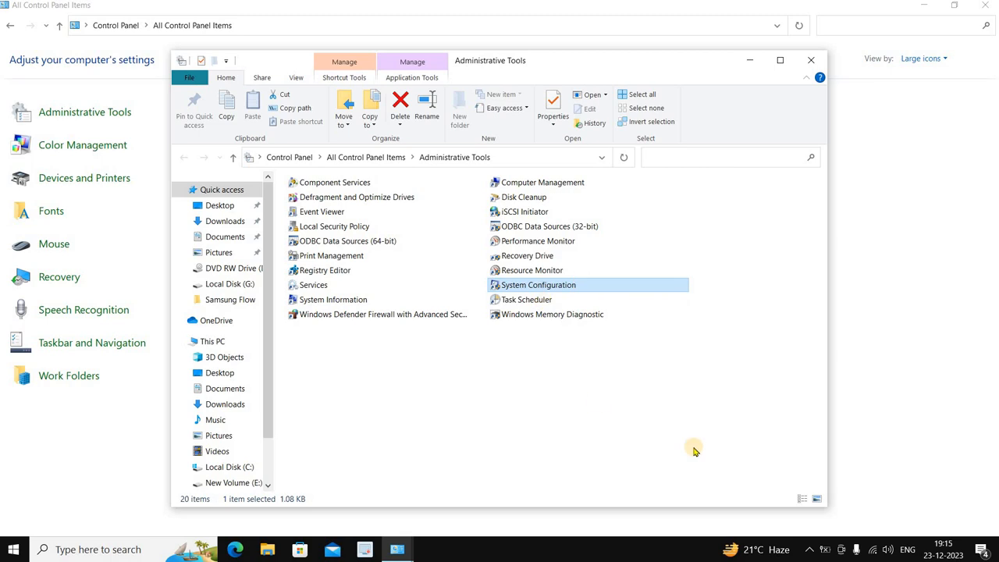
- Launch System Configuration by running msconfig, and view its boot options and its list of services
key(super+r)
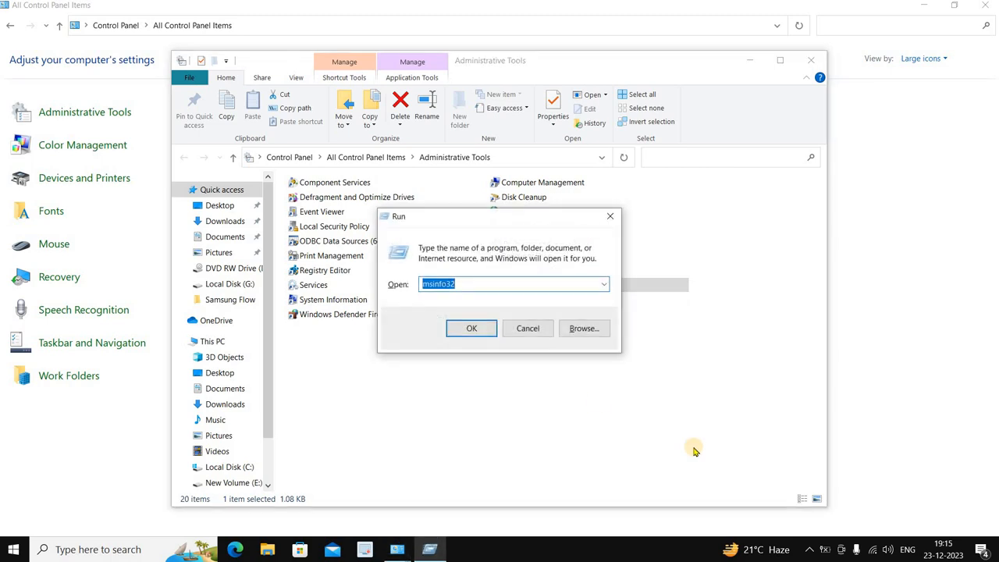
text(ms)
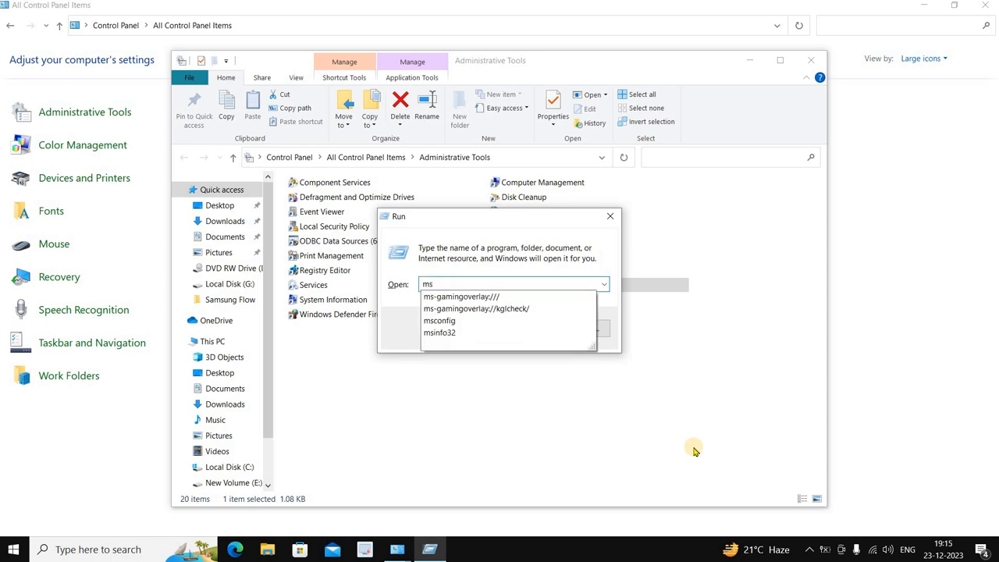
text(config)
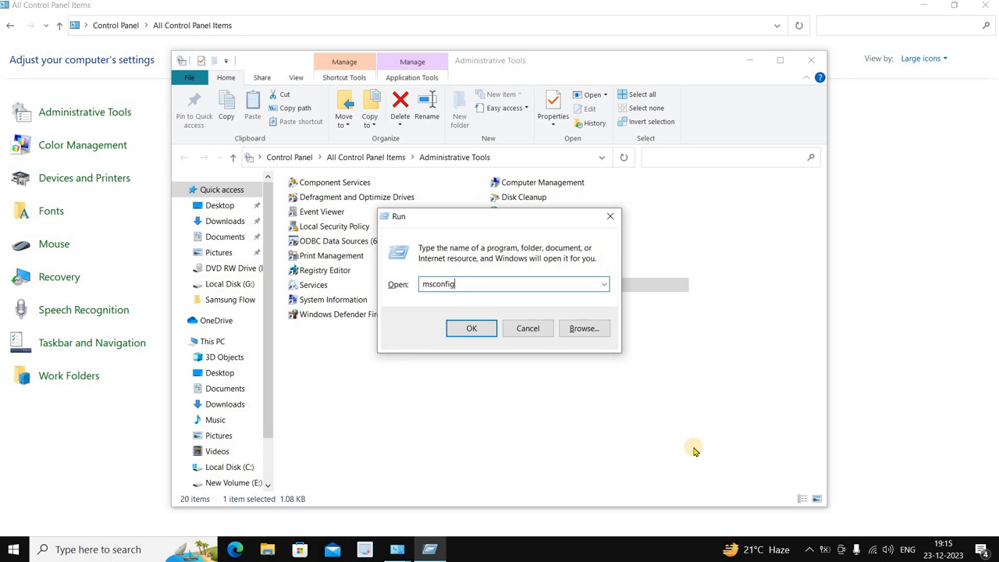
key(Return)
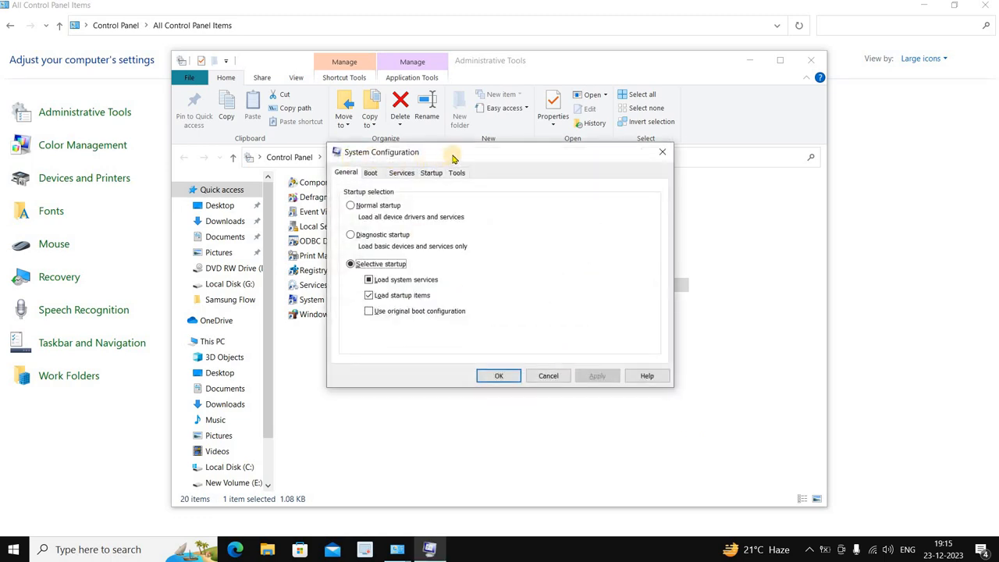
drag(453, 162, 455, 182)
click(372, 193)
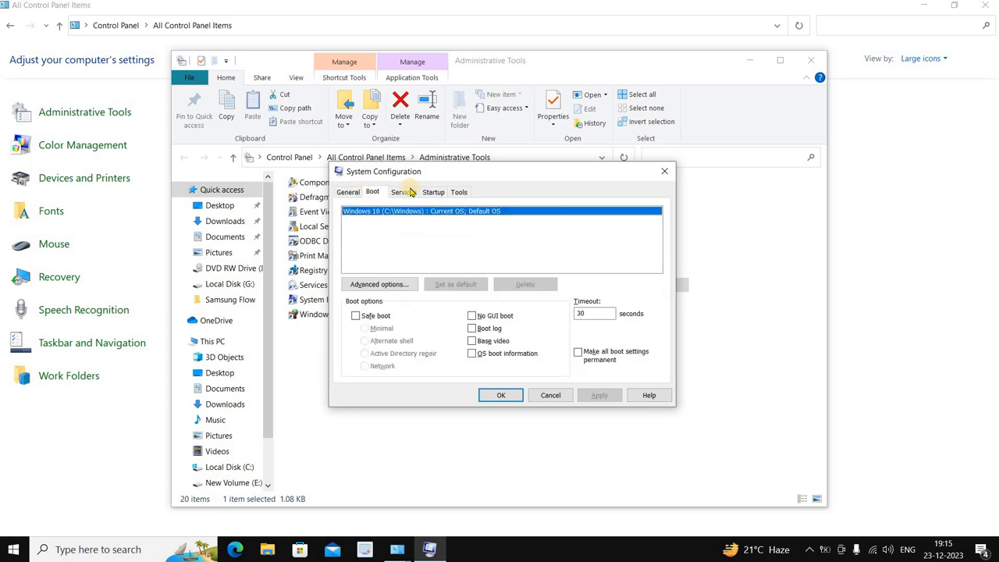
click(400, 196)
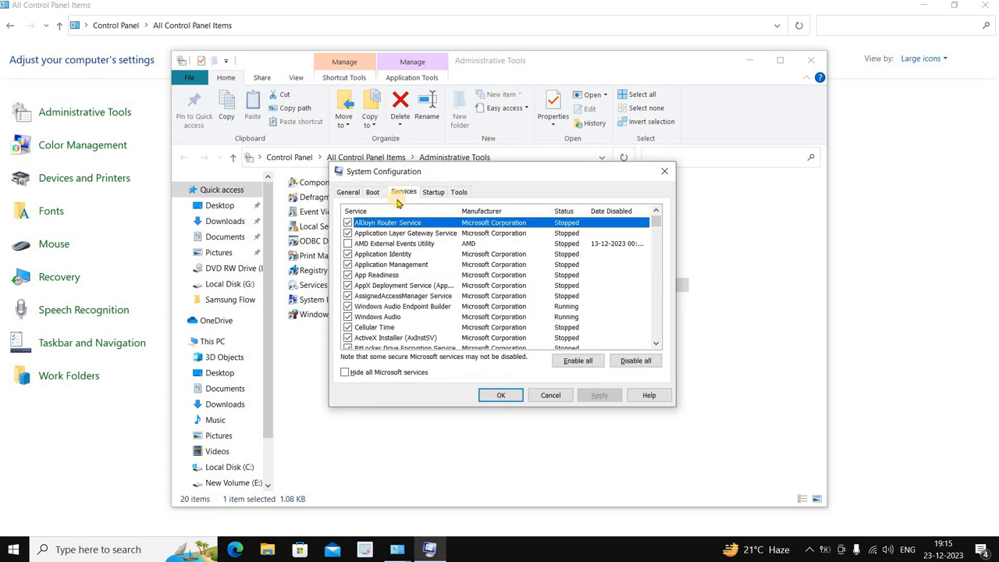
click(371, 195)
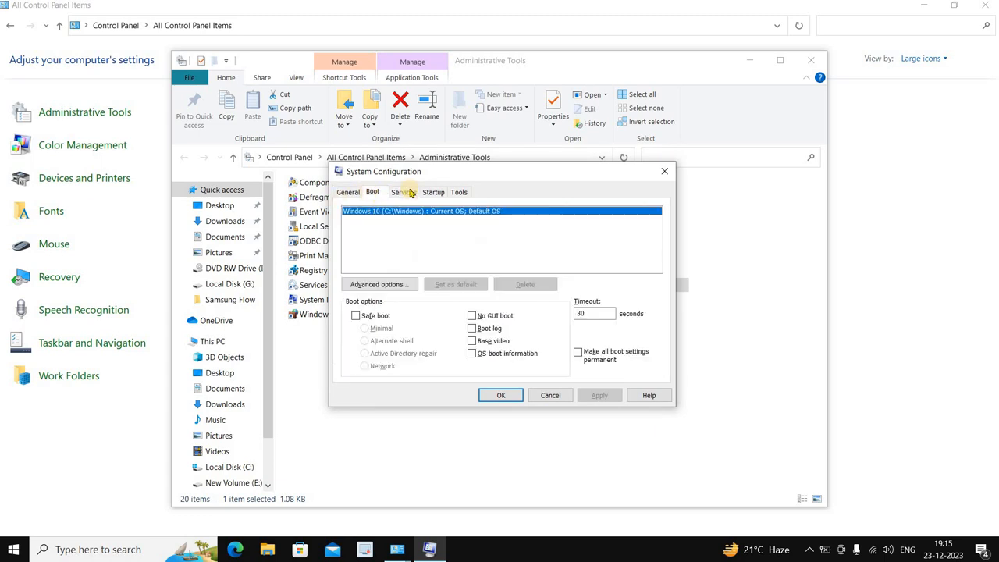
click(404, 194)
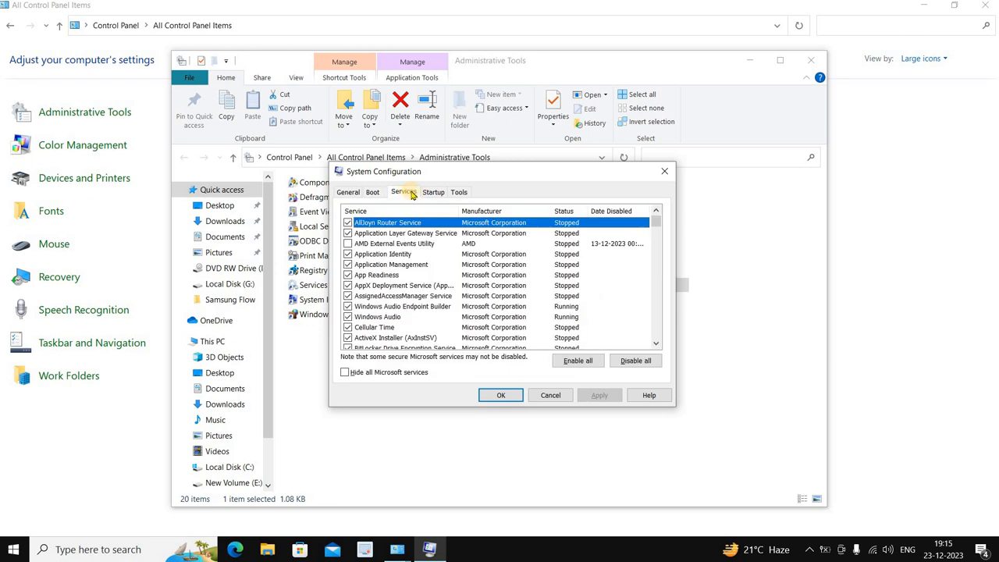
- Open Task Manager from System Configuration's startup section to view the startup apps, and close both windows
click(432, 193)
click(482, 229)
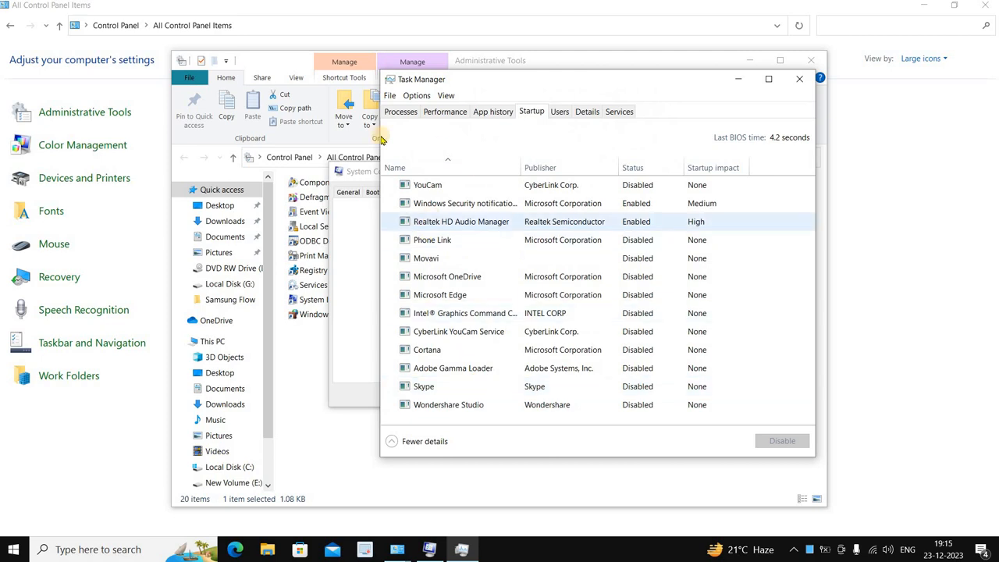
click(795, 81)
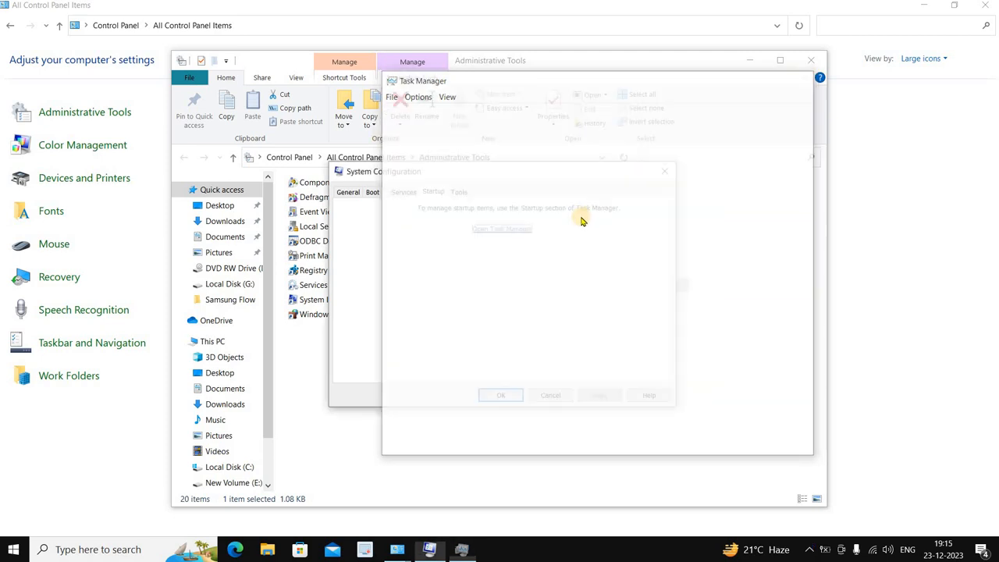
click(666, 171)
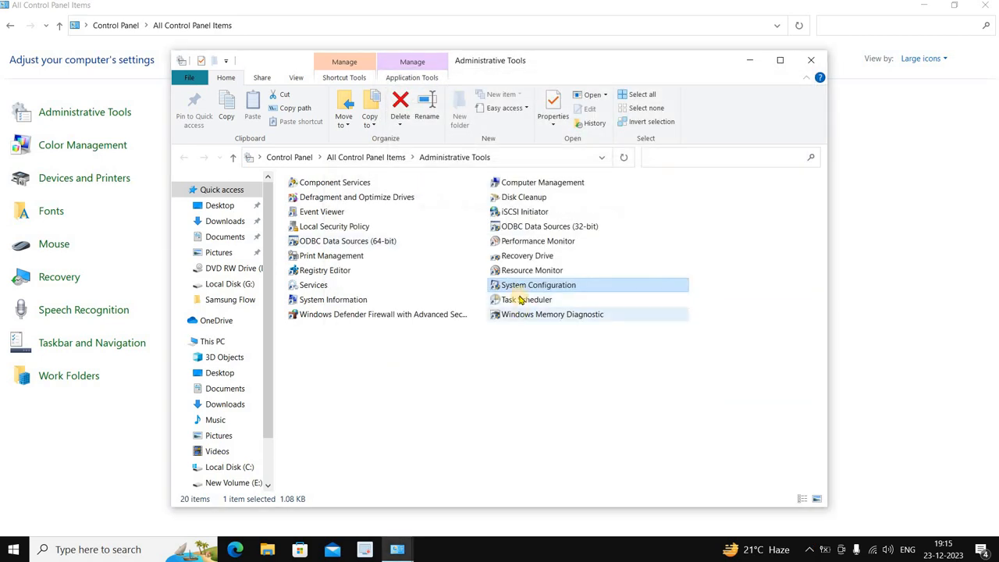
- Reopen System Configuration from Administrative Tools to review the General and Boot settings, and close it without changes
double_click(576, 286)
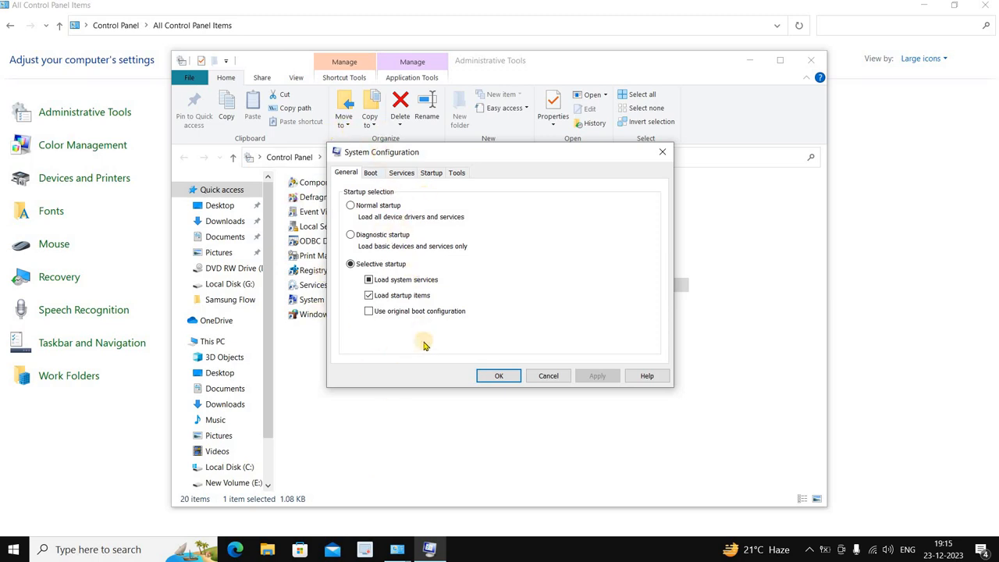
click(371, 175)
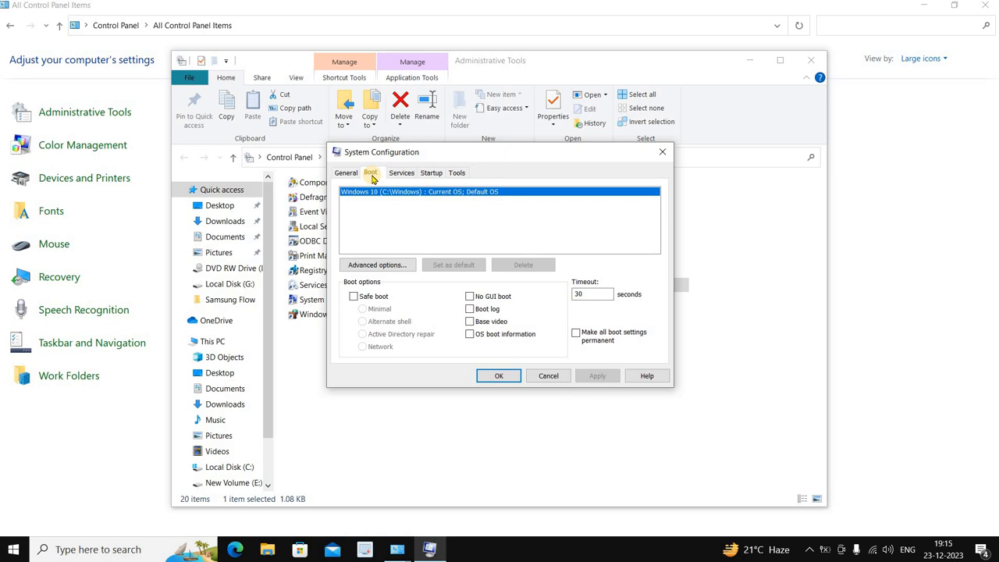
click(659, 154)
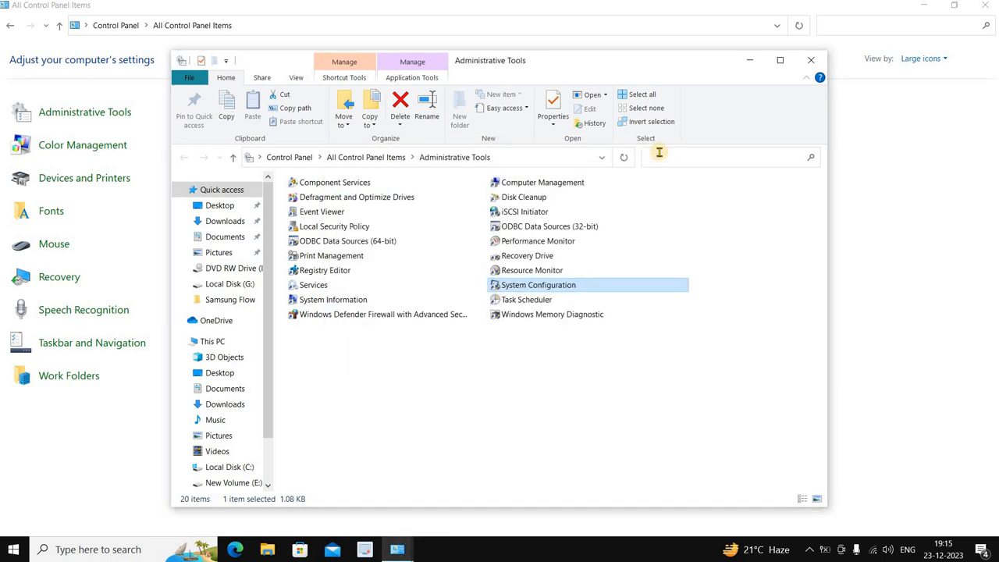
- Open Task Scheduler, expand the Task Scheduler Library to view its folders, and close the window
click(510, 301)
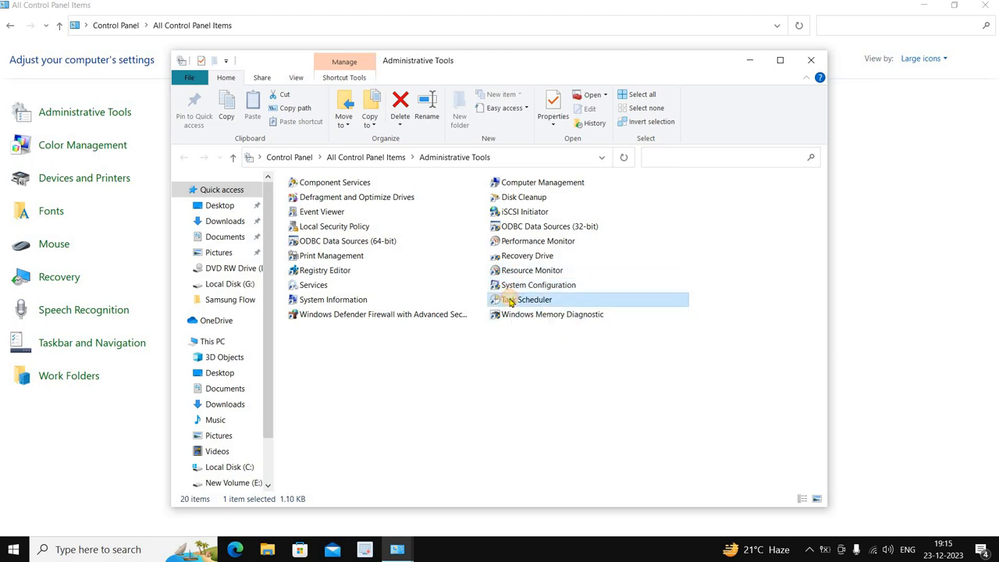
double_click(509, 301)
drag(484, 154, 500, 137)
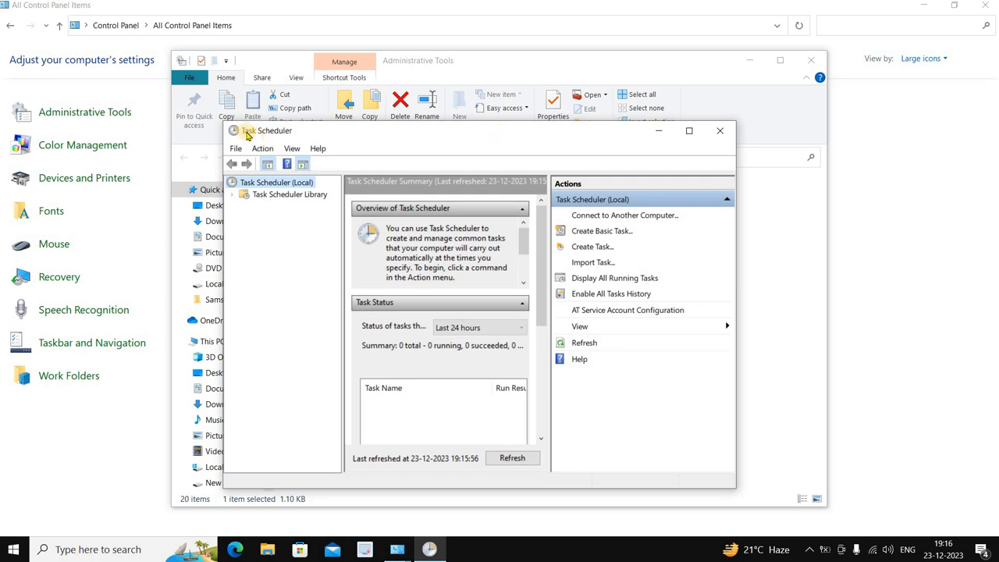
click(232, 198)
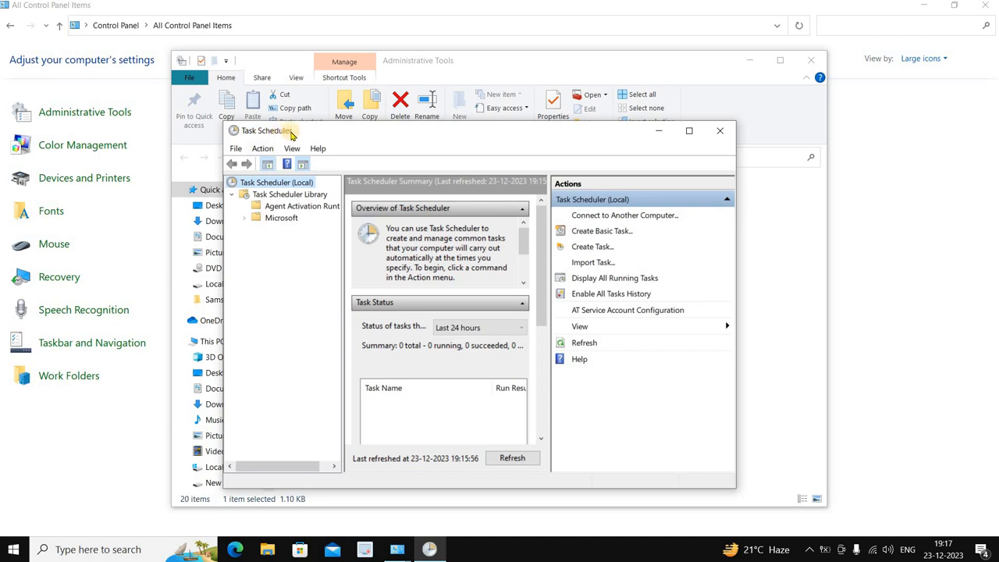
drag(444, 136, 451, 162)
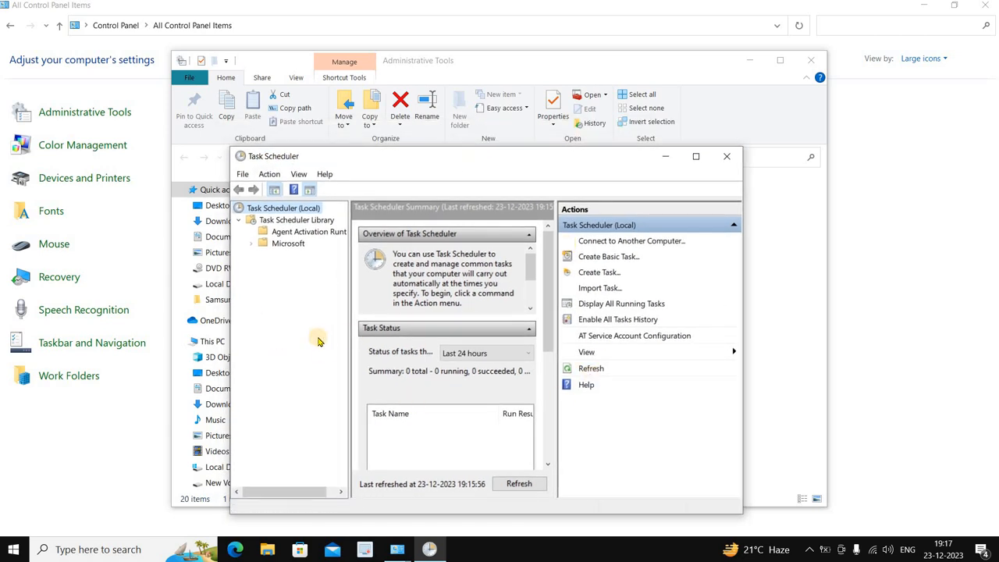
click(726, 156)
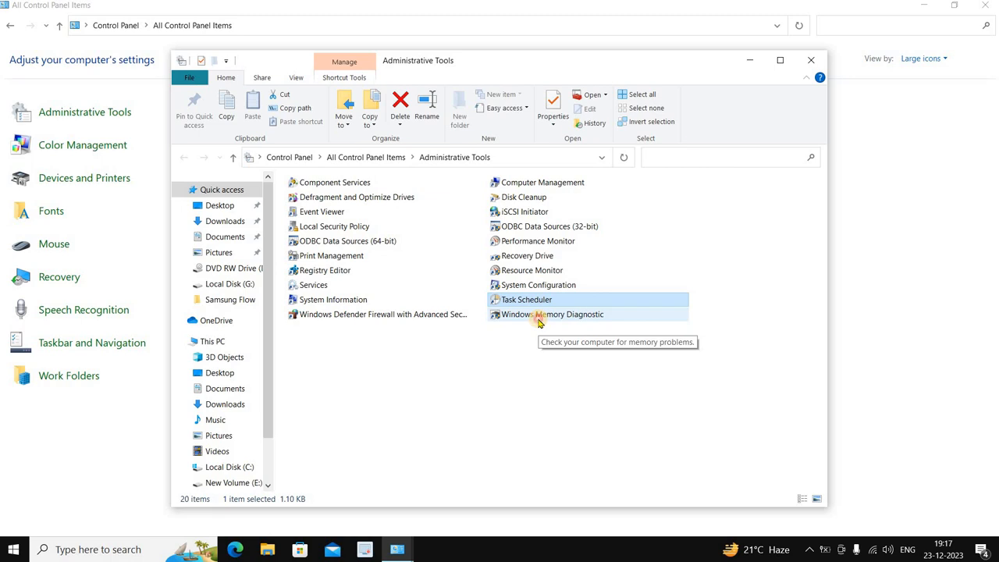
- Open Windows Memory Diagnostic to view its memory check options, and close it without starting a check
double_click(538, 319)
drag(505, 151, 508, 206)
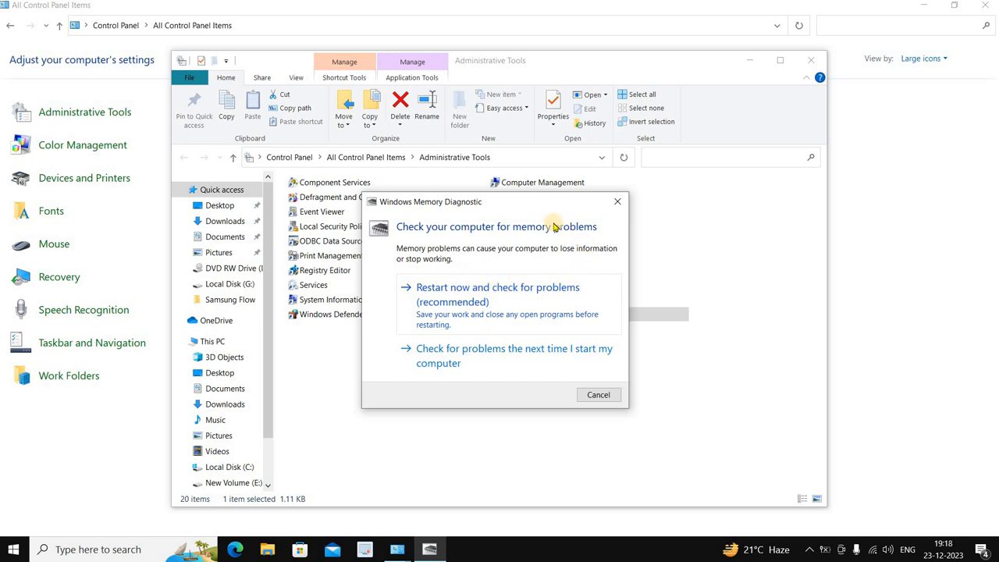
drag(554, 203, 565, 237)
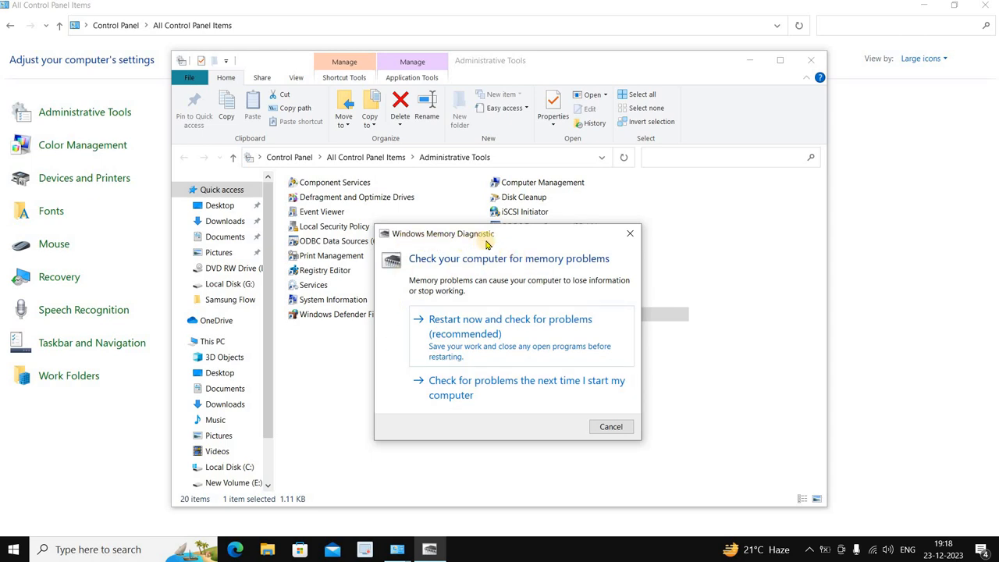
drag(541, 234, 535, 264)
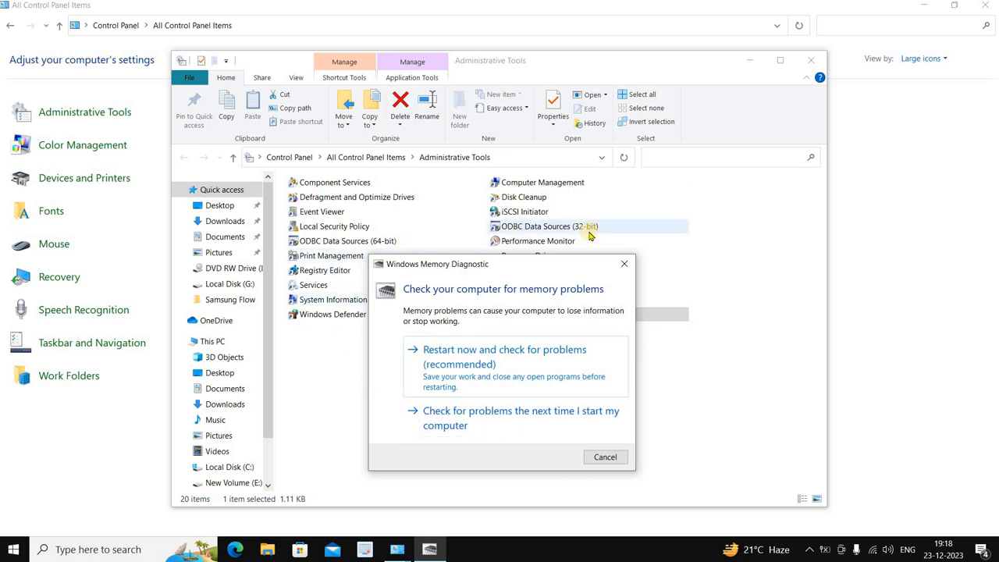
click(621, 264)
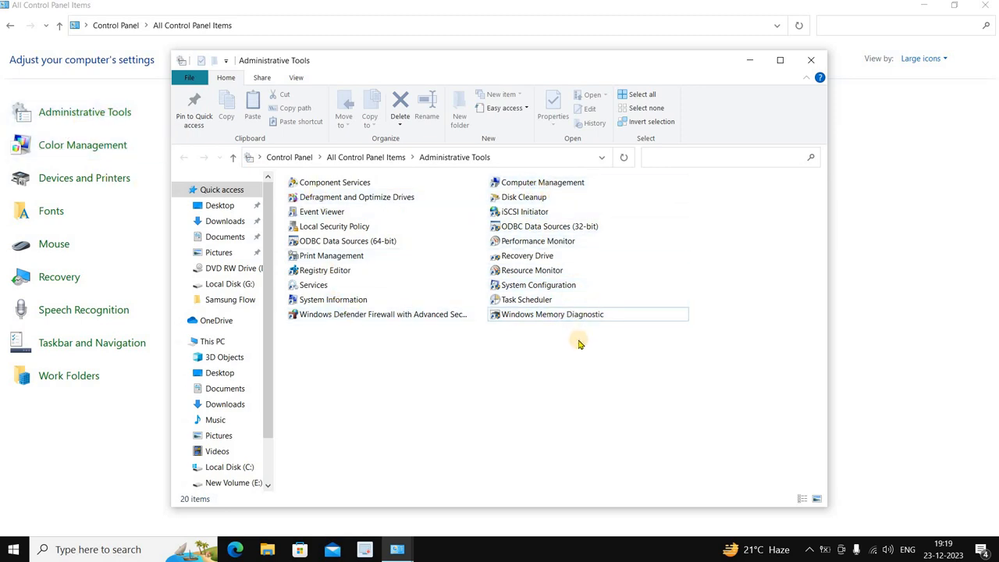
- Close and reopen Administrative Tools to view the tool list once more, and close it together with Control Panel
click(811, 60)
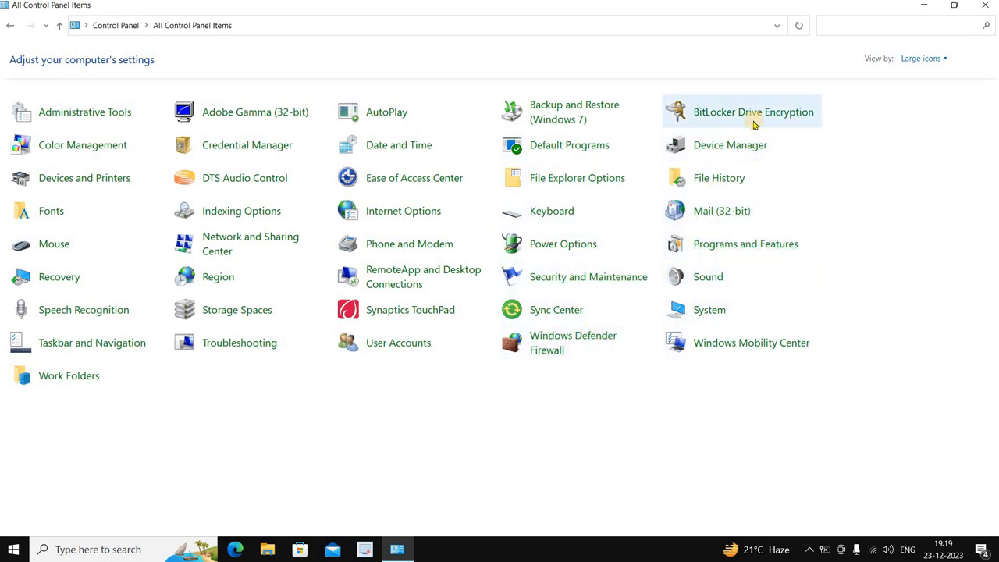
click(70, 118)
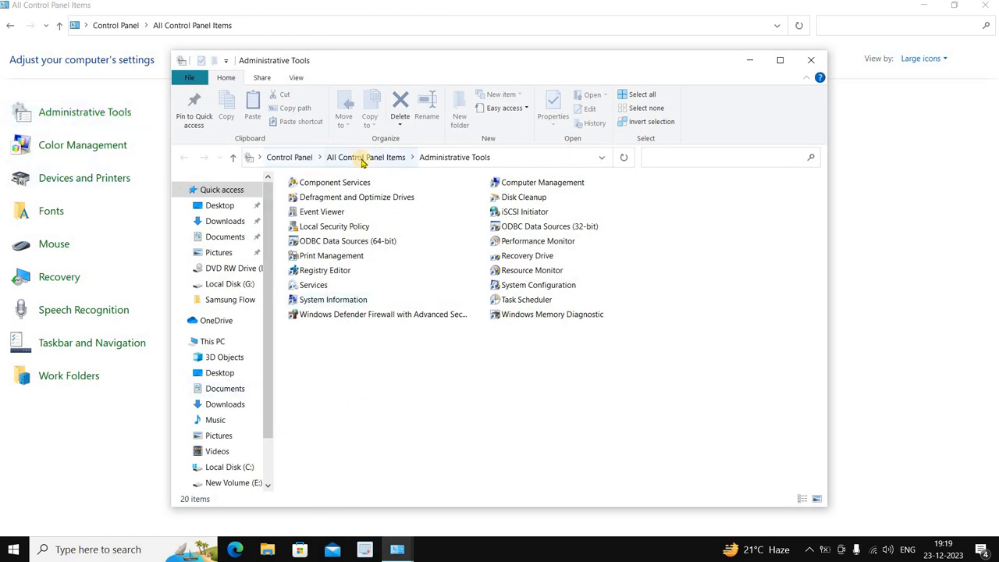
click(810, 63)
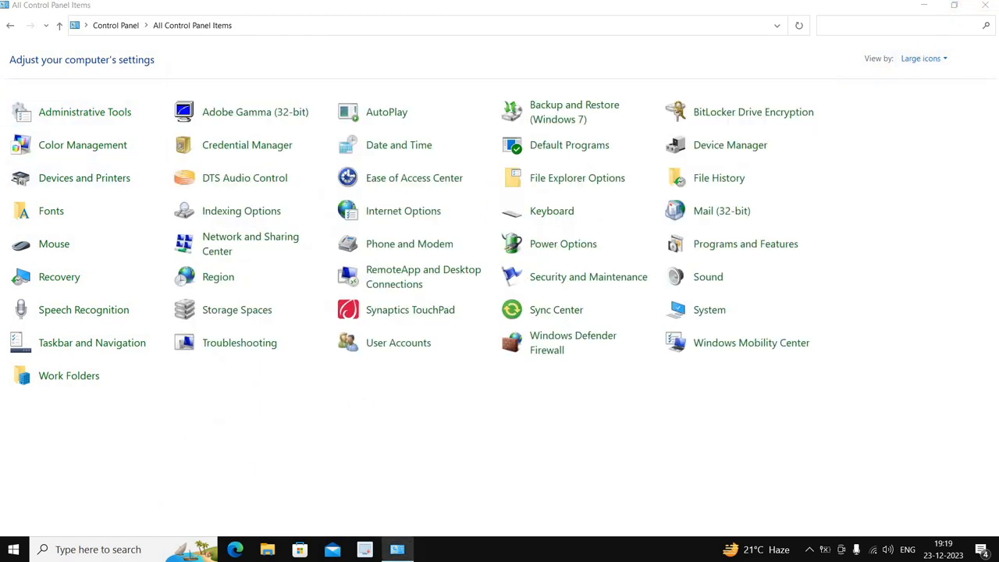
click(984, 4)
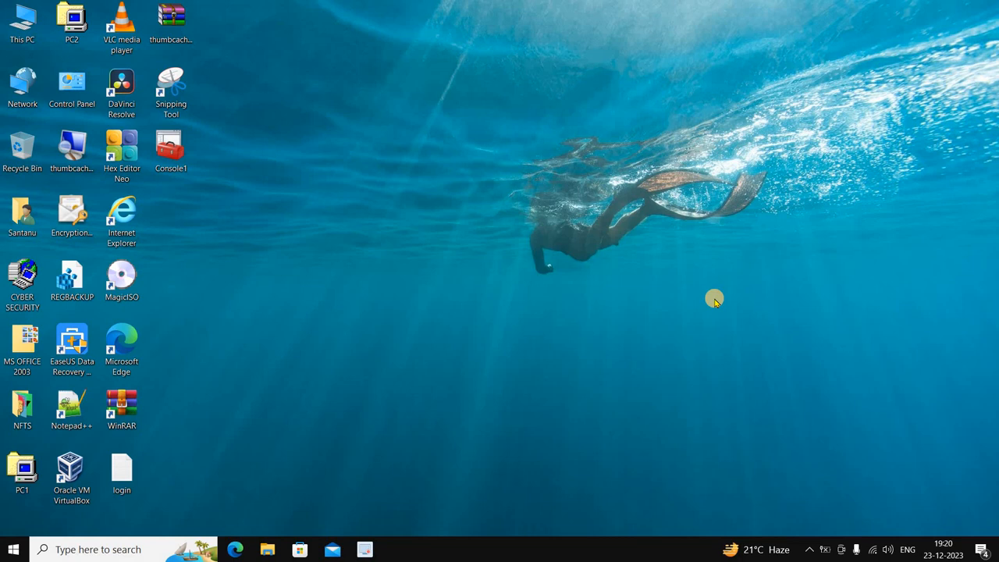
click(808, 548)
click(809, 522)
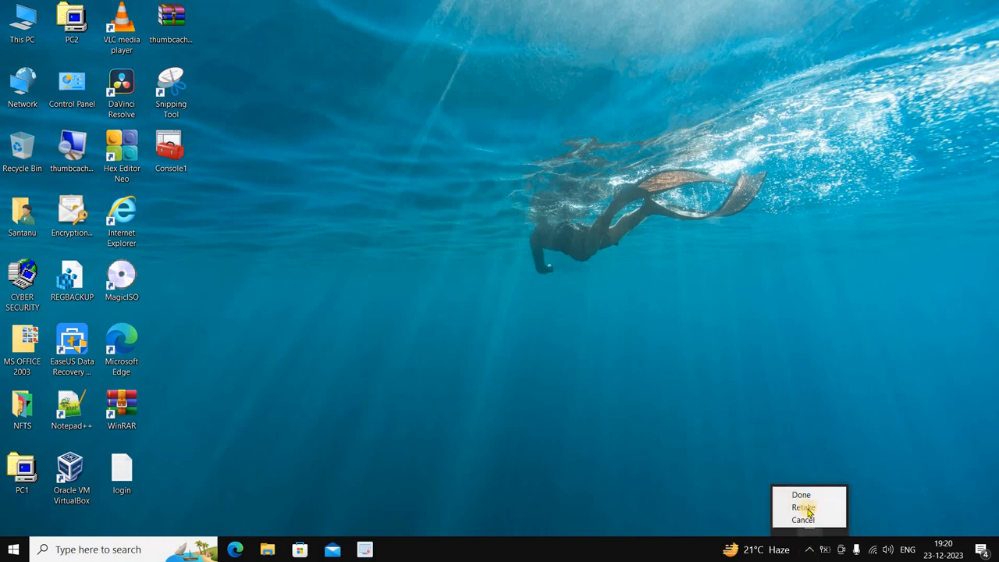